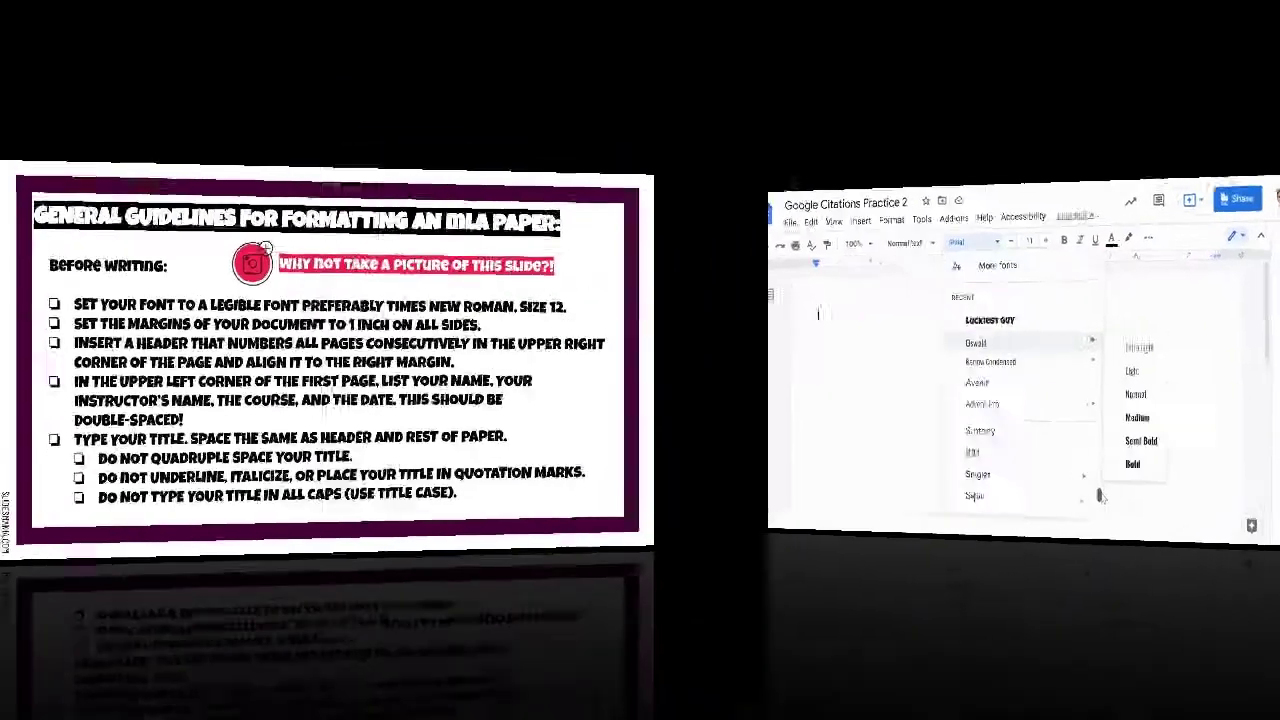
Set the document font to Times New Roman at size 12.
{"action": "scroll", "coordinate": [834, 638], "scroll_direction": "down", "scroll_amount": 3}
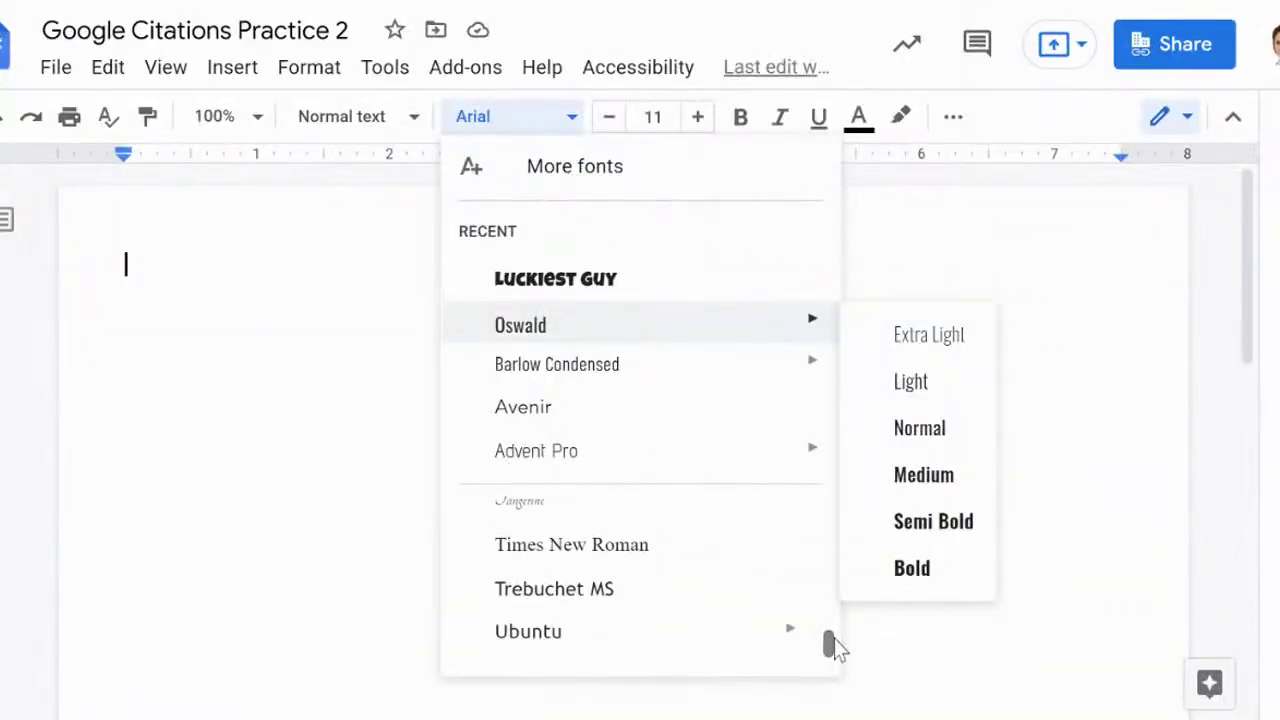
{"action": "left_click", "coordinate": [758, 545]}
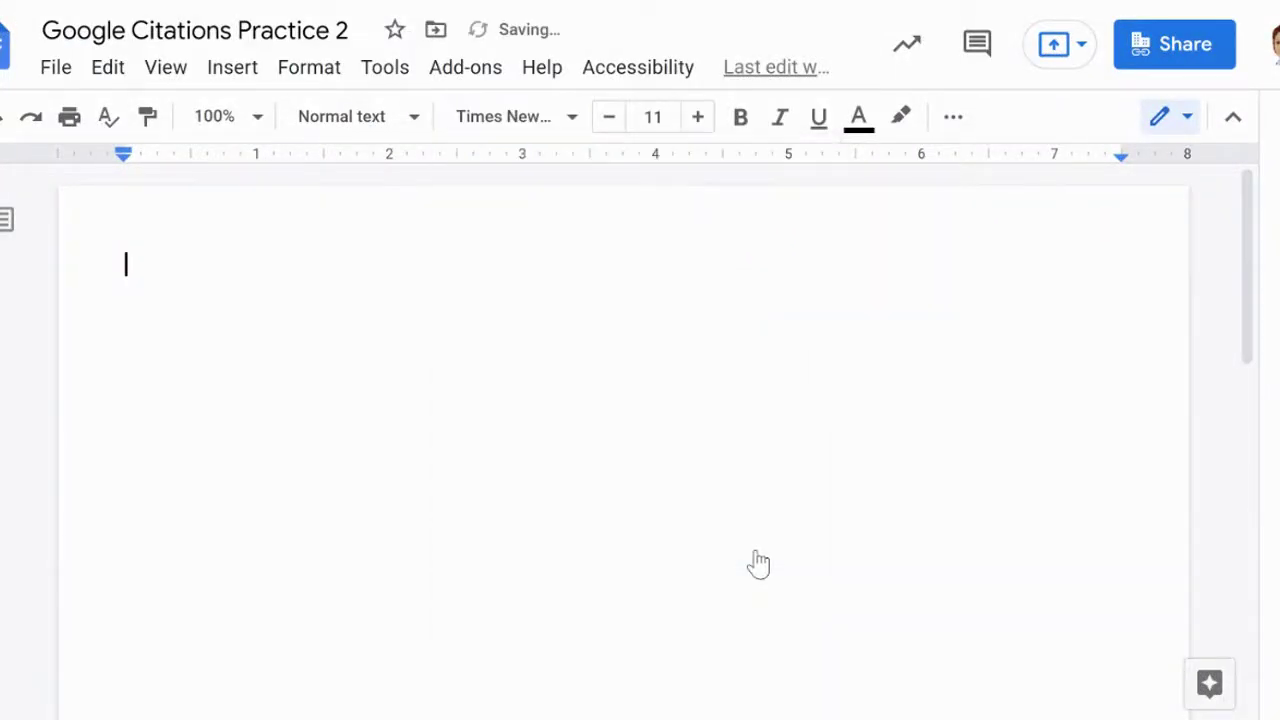
{"action": "left_click", "coordinate": [652, 117]}
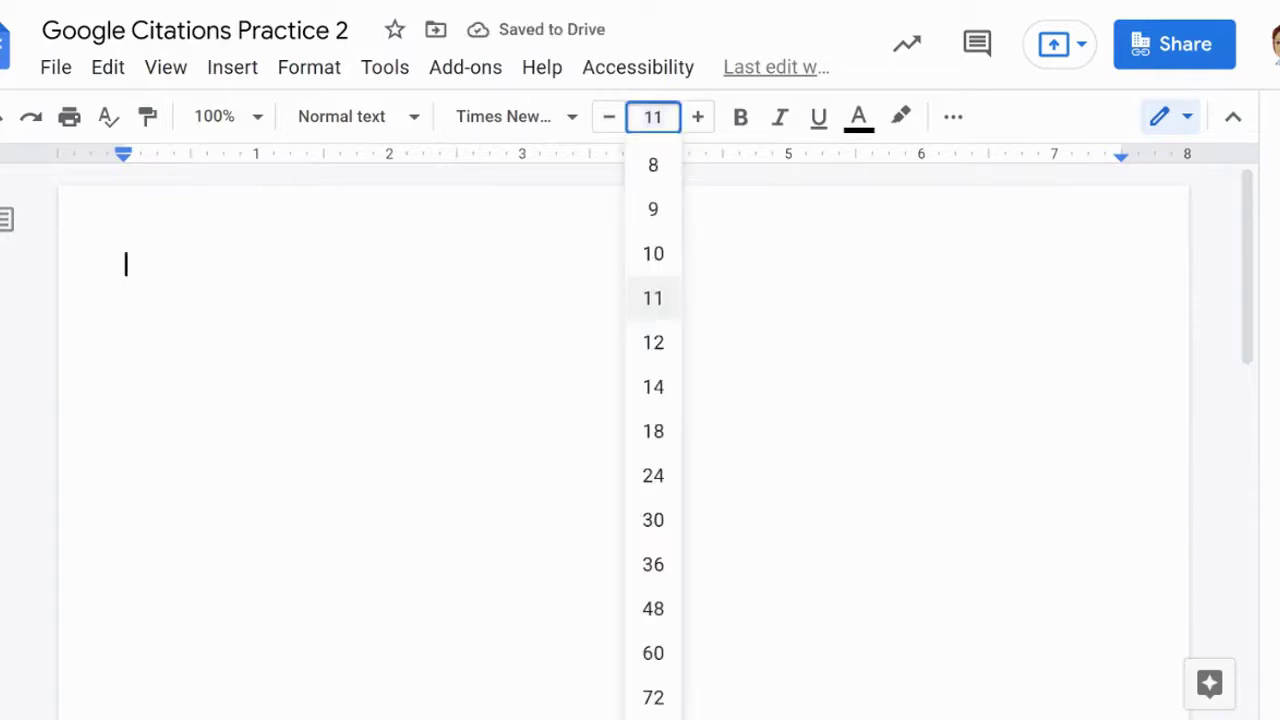
{"action": "type", "text": "12"}
{"action": "key", "text": "Return"}
Set the top, bottom, left and right page margins to 1 inch in Page setup.
{"action": "key", "text": "alt+f"}
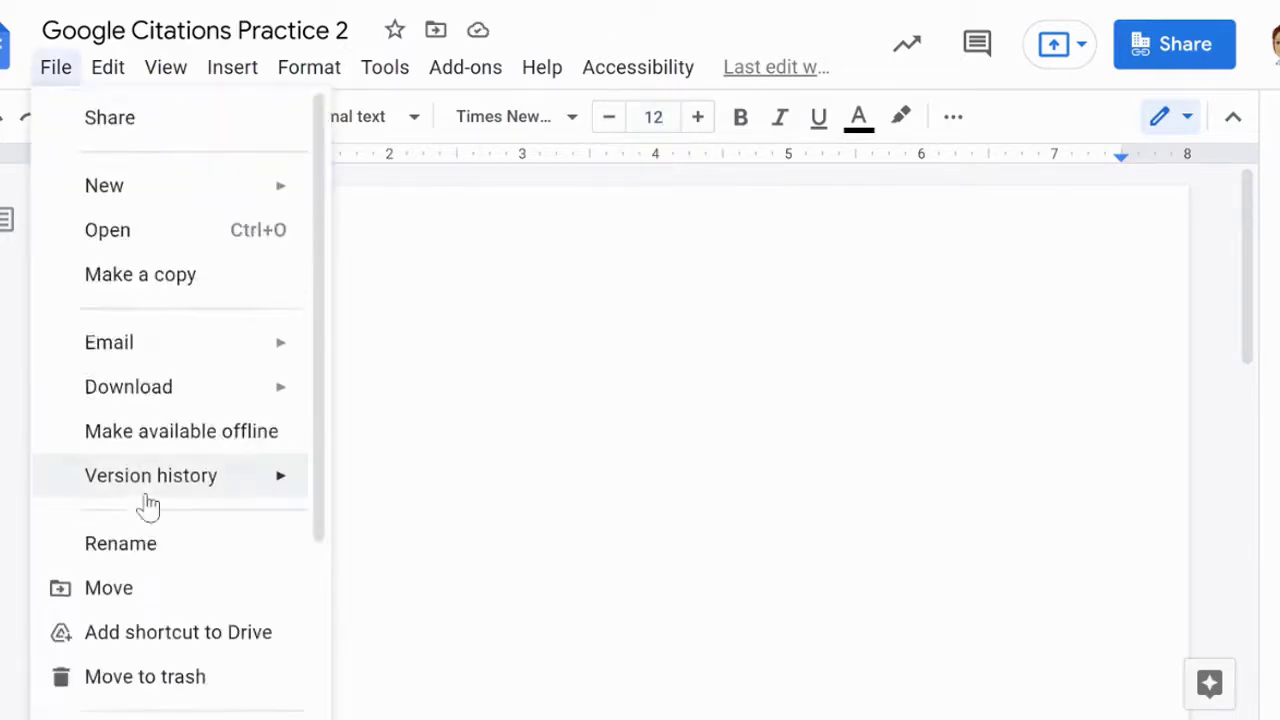
{"action": "scroll", "coordinate": [149, 506], "scroll_direction": "down", "scroll_amount": 3}
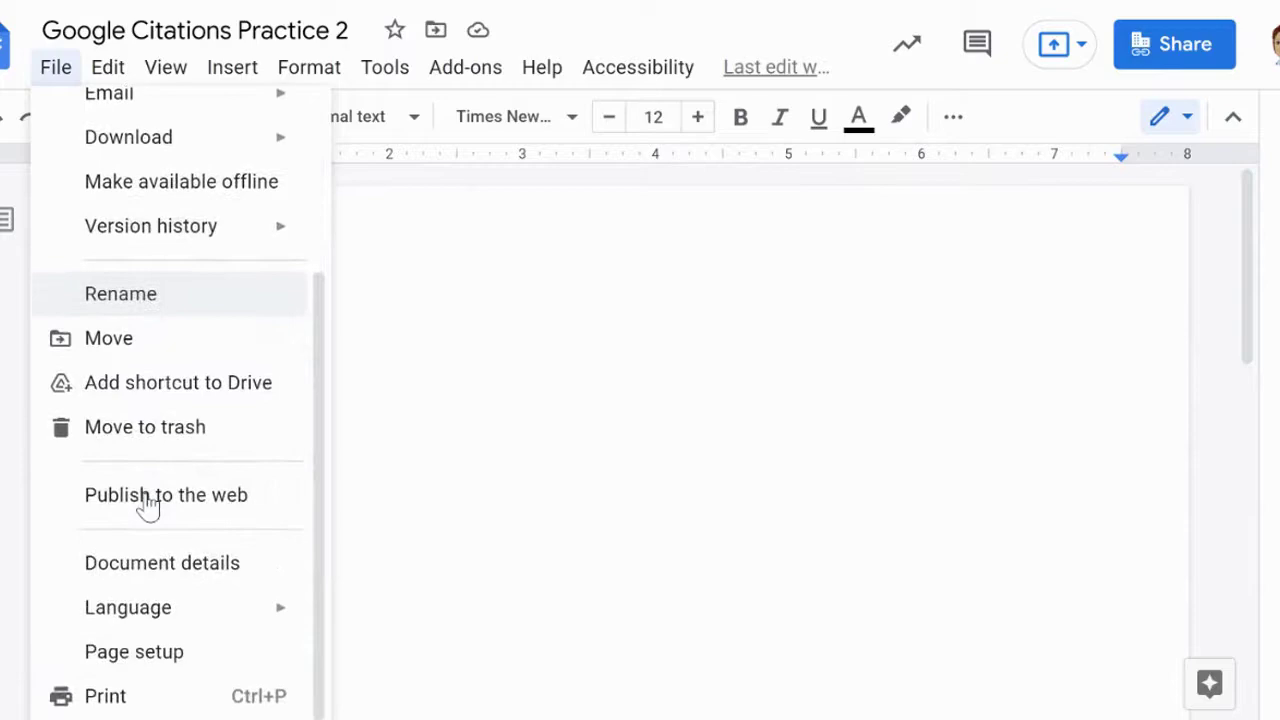
{"action": "left_click", "coordinate": [150, 662]}
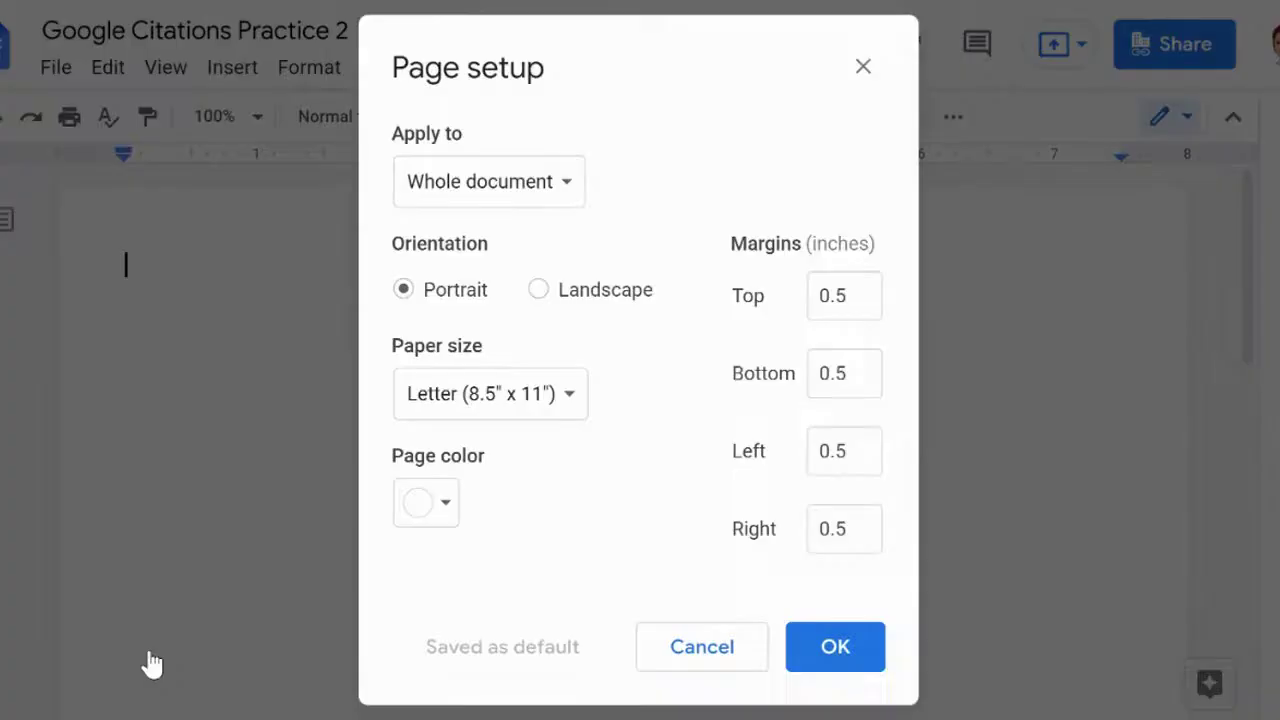
{"action": "left_click", "coordinate": [846, 295]}
{"action": "left_click_drag", "start_coordinate": [846, 295], "coordinate": [784, 308]}
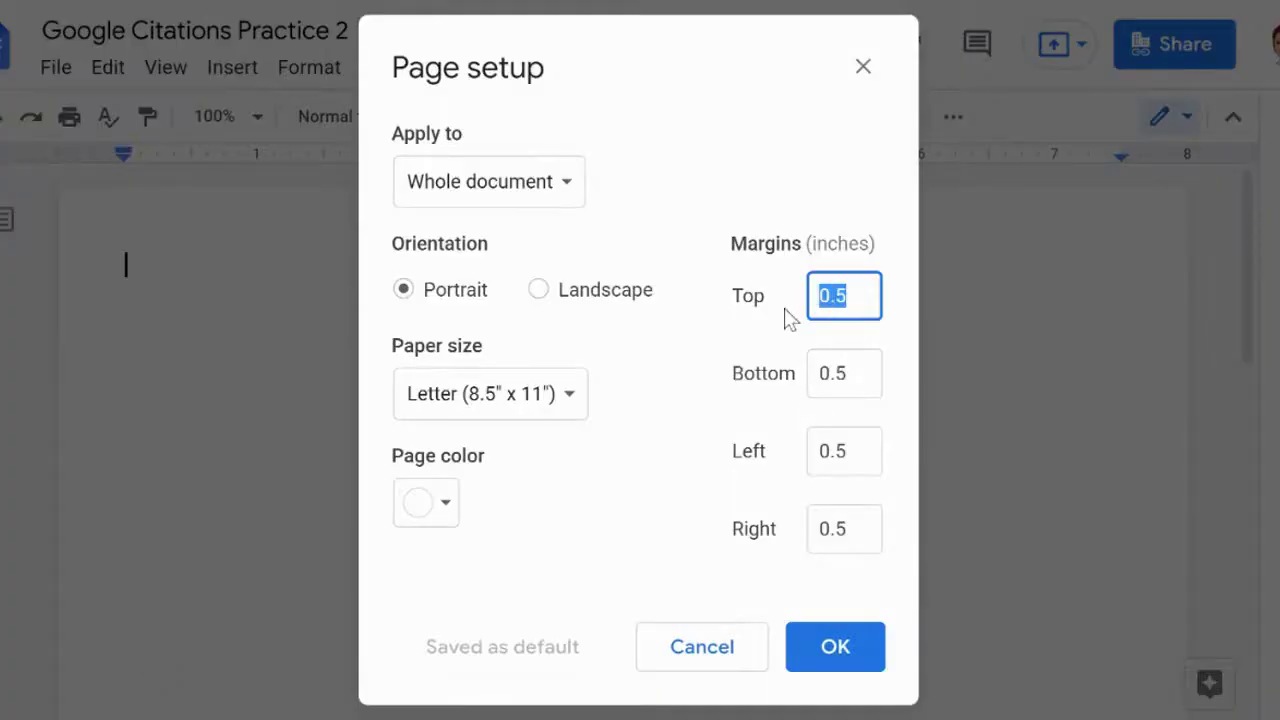
{"action": "type", "text": "1"}
{"action": "key", "text": "Tab"}
{"action": "type", "text": "1"}
{"action": "key", "text": "Tab"}
{"action": "type", "text": "1"}
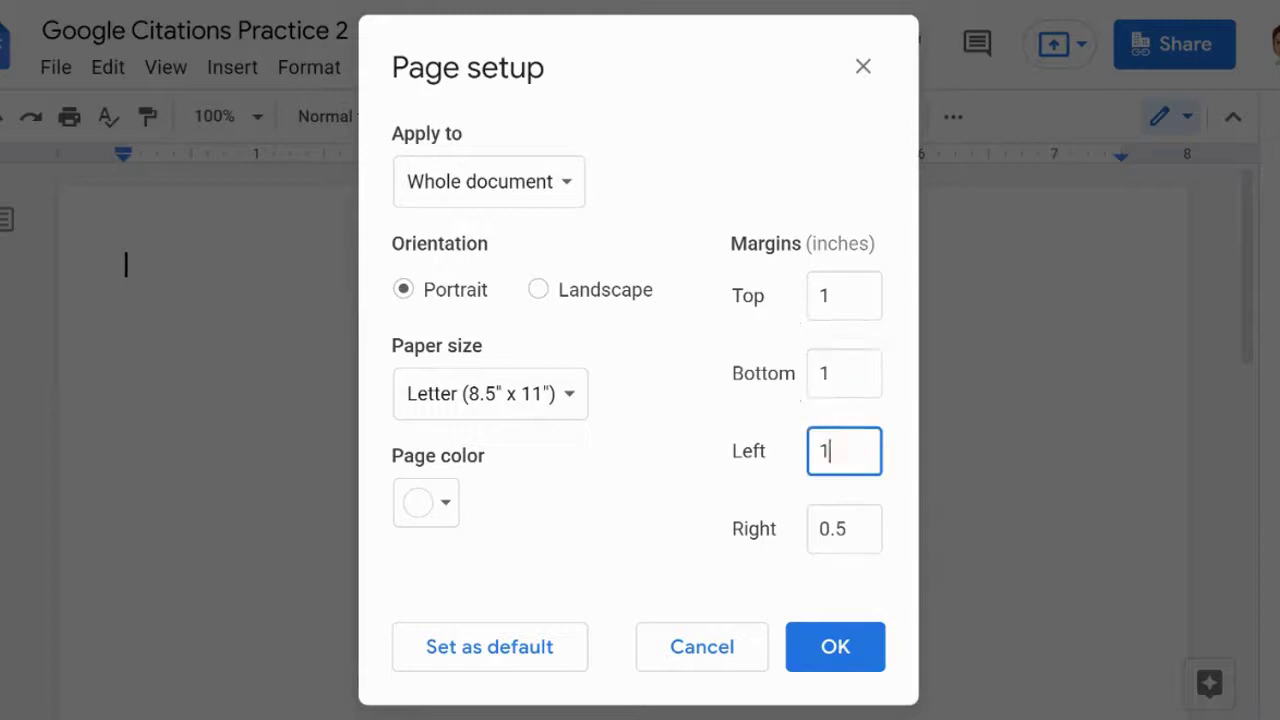
{"action": "key", "text": "Tab"}
{"action": "type", "text": "1"}
{"action": "key", "text": "Return"}
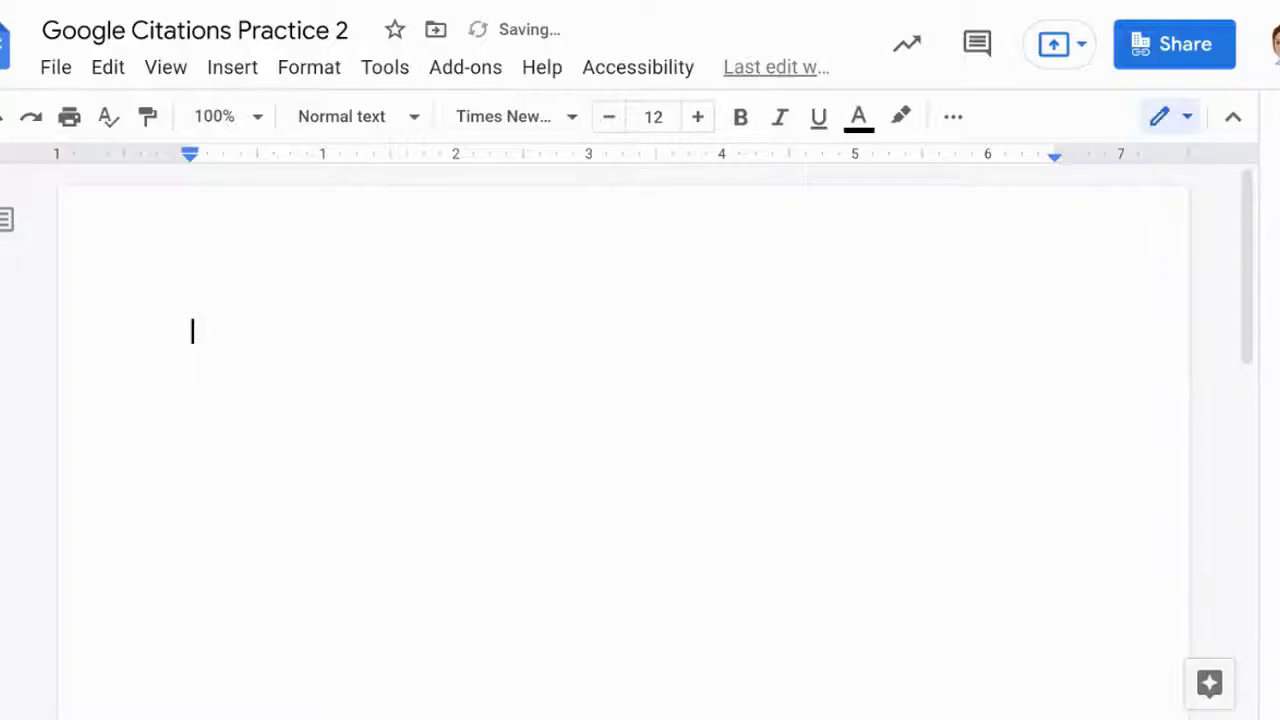
Add a header and insert page numbers into it.
{"action": "left_click", "coordinate": [236, 68]}
{"action": "mouse_move", "coordinate": [423, 584]}
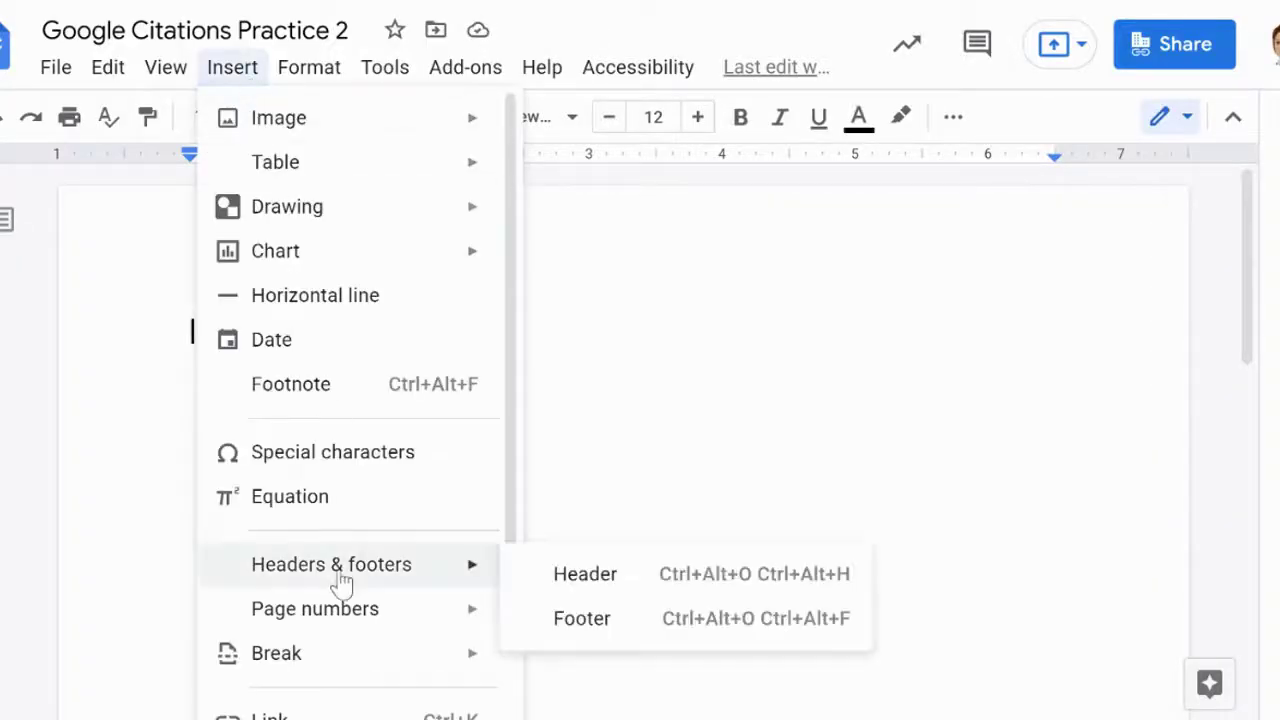
{"action": "left_click", "coordinate": [577, 585]}
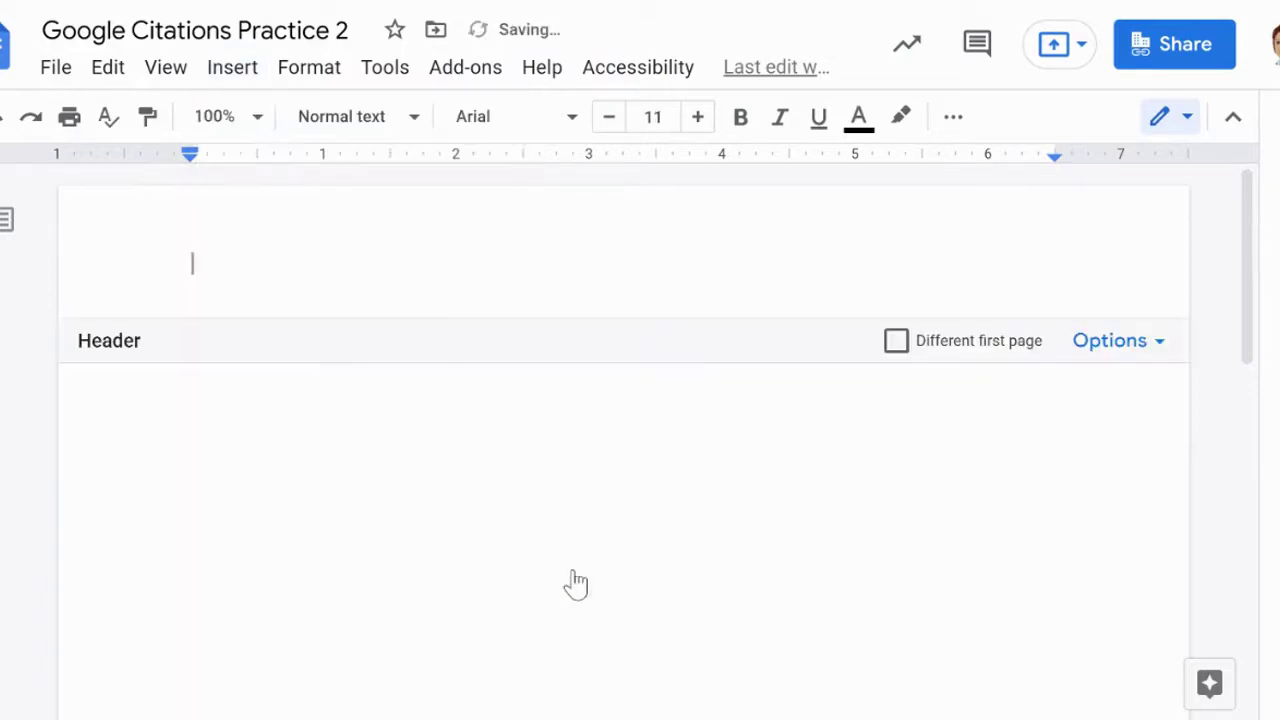
{"action": "left_click", "coordinate": [1160, 342]}
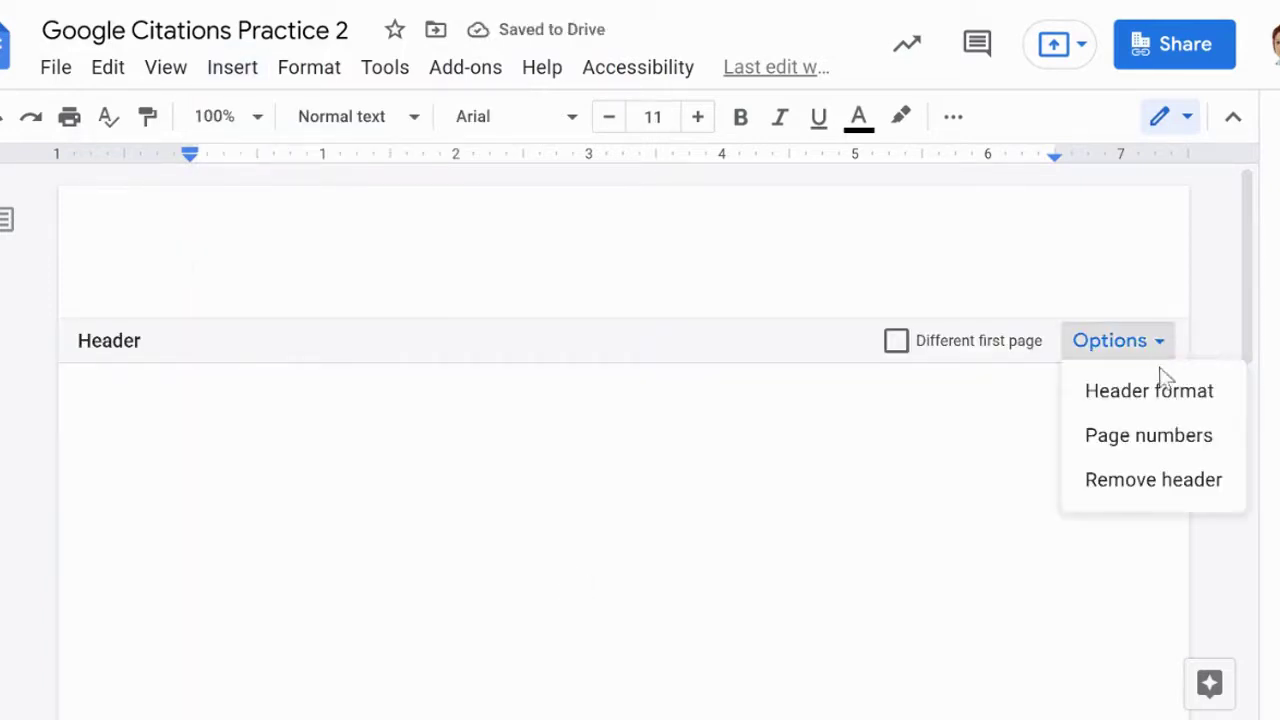
{"action": "left_click", "coordinate": [1151, 438]}
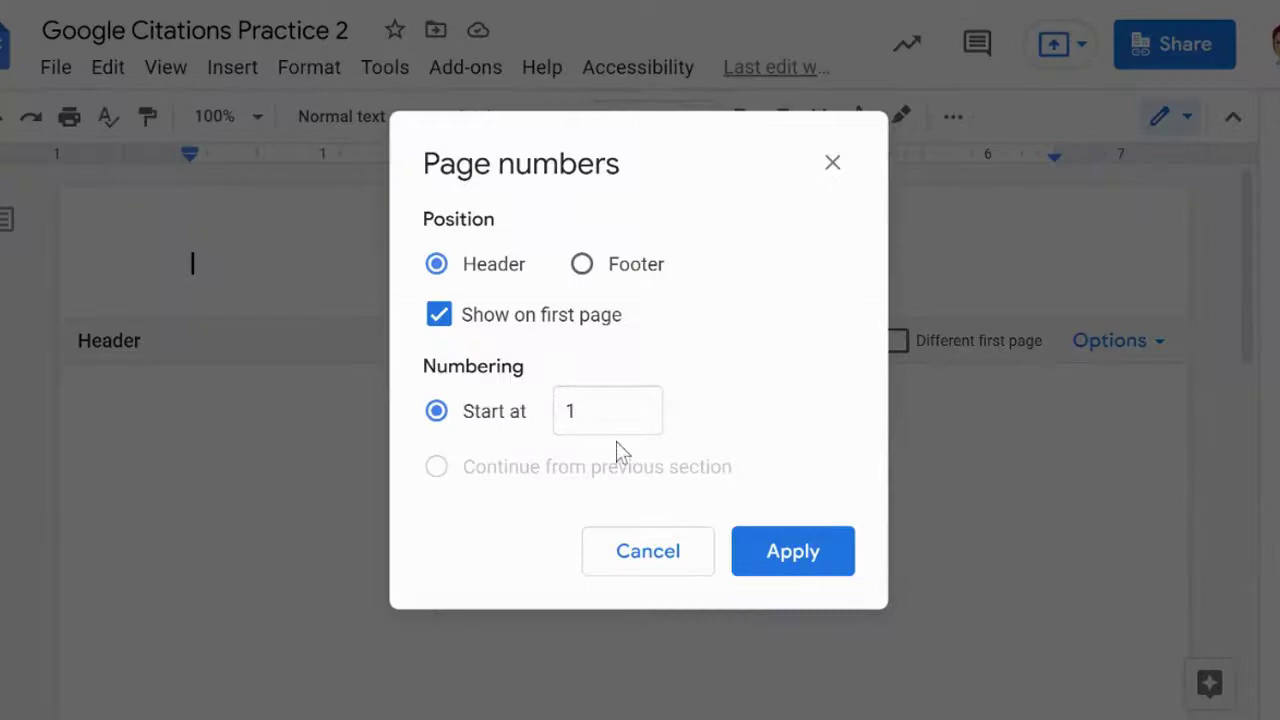
{"action": "left_click", "coordinate": [793, 565]}
Right-align the page number, set it to Times New Roman 12, and leave the header.
{"action": "left_click", "coordinate": [946, 117]}
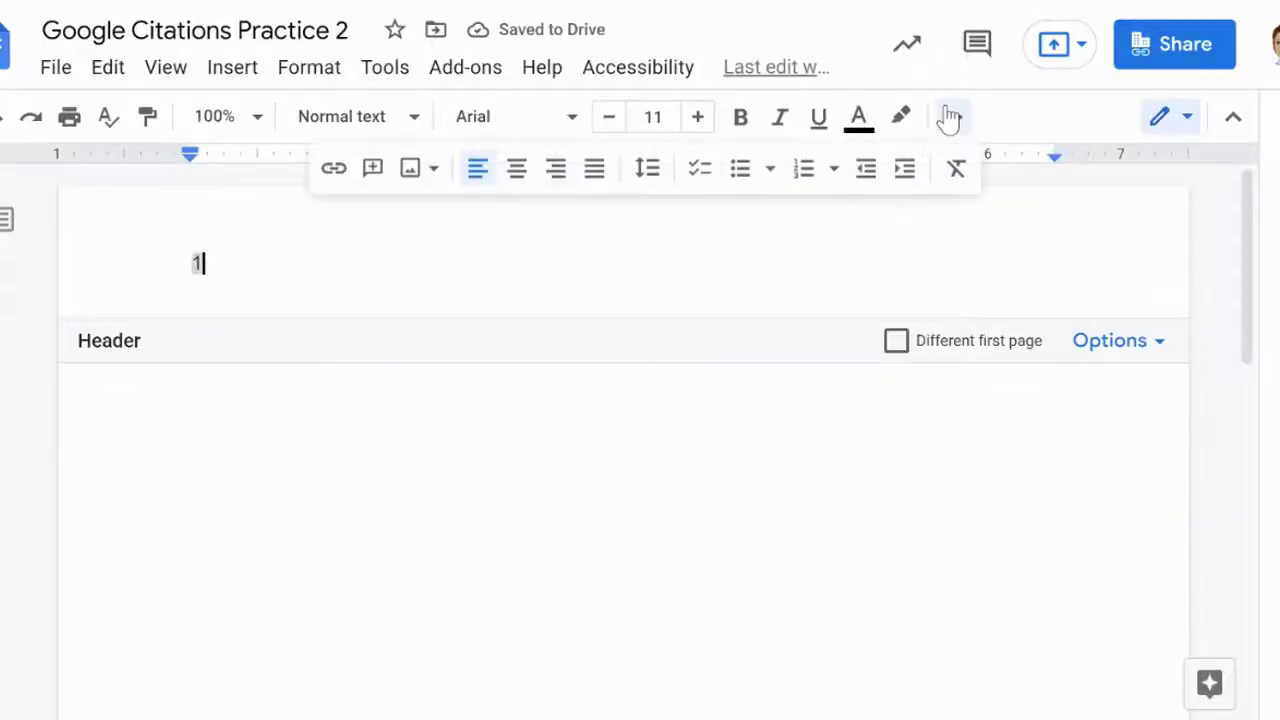
{"action": "left_click", "coordinate": [557, 170]}
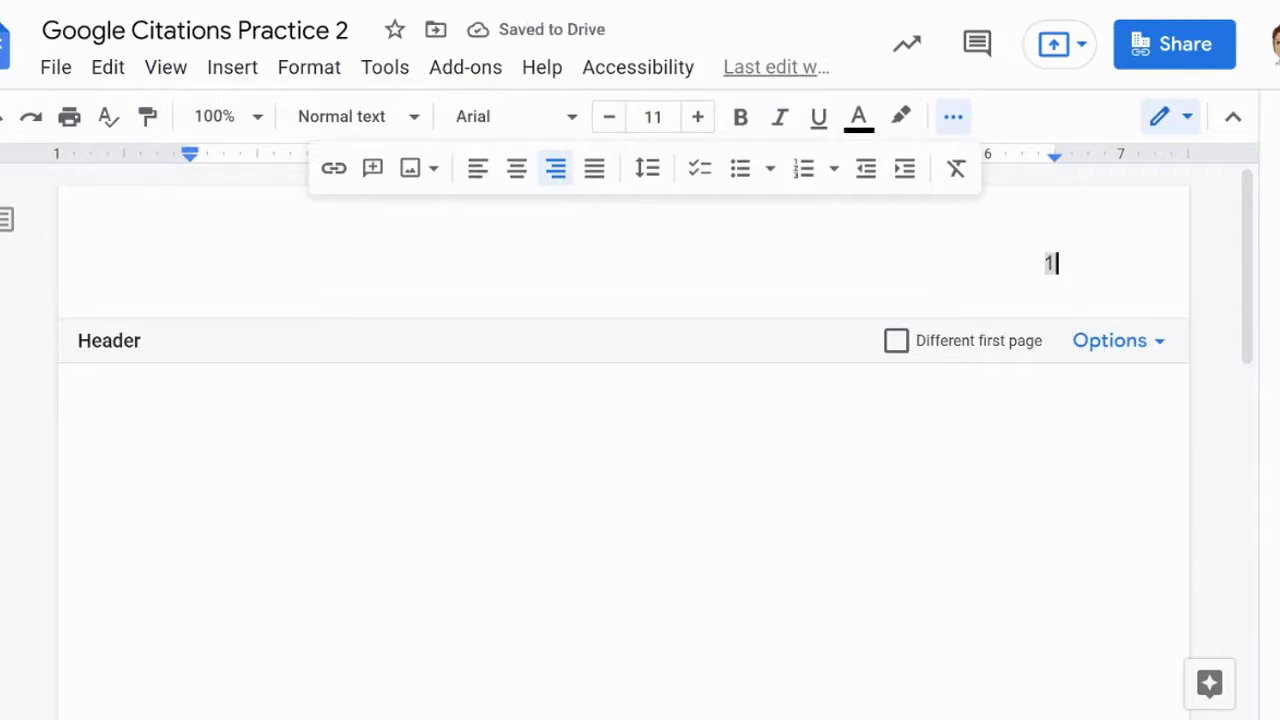
{"action": "key", "text": "shift+Left"}
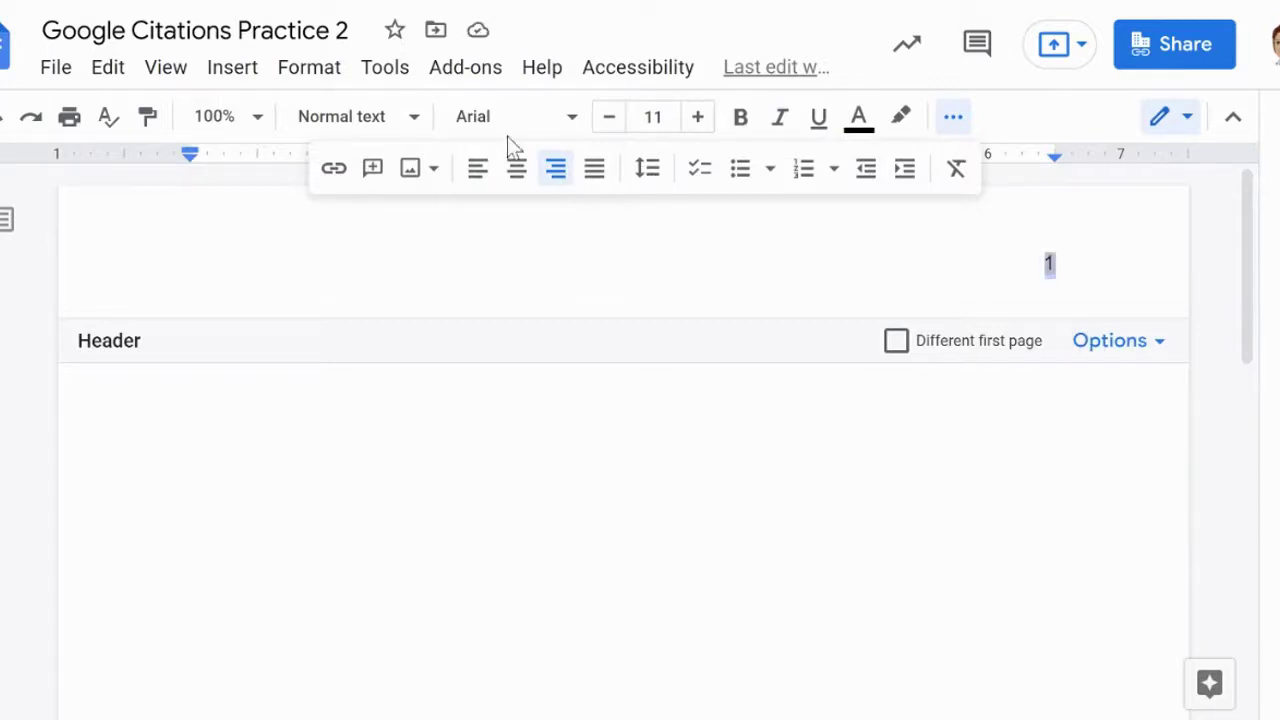
{"action": "left_click", "coordinate": [475, 120]}
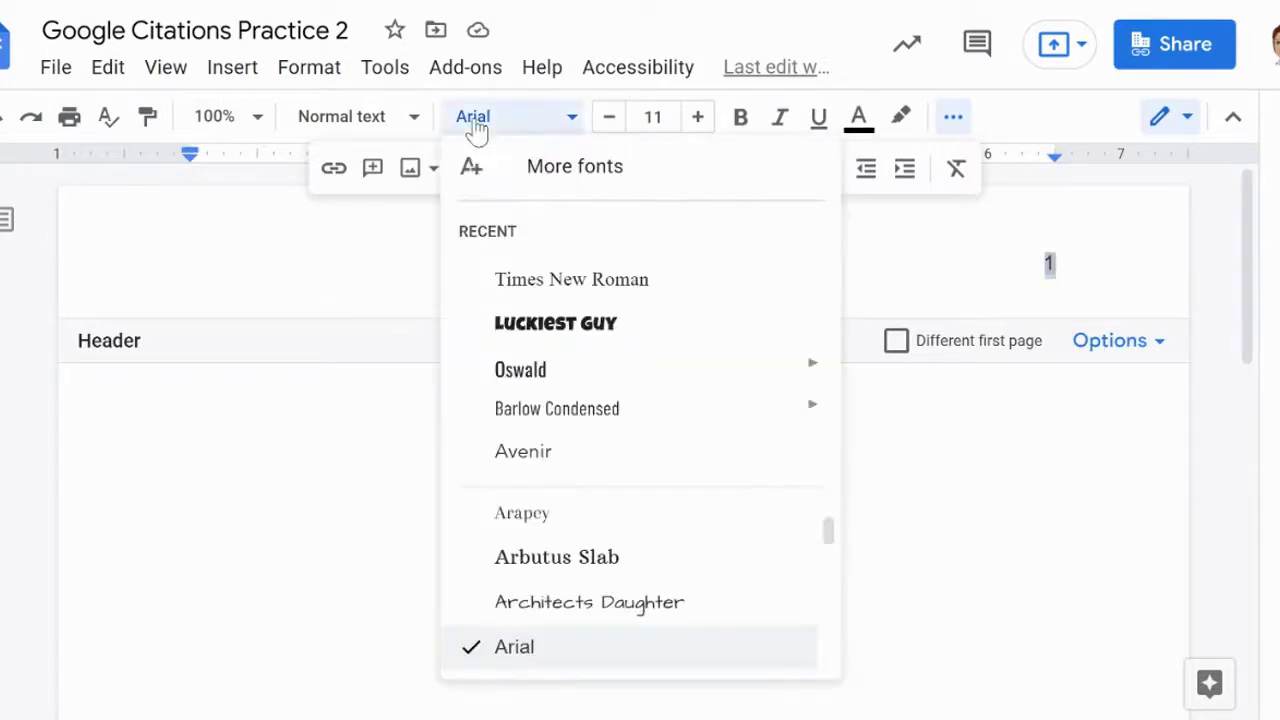
{"action": "left_click", "coordinate": [527, 293]}
{"action": "left_click", "coordinate": [652, 117]}
{"action": "type", "text": "12"}
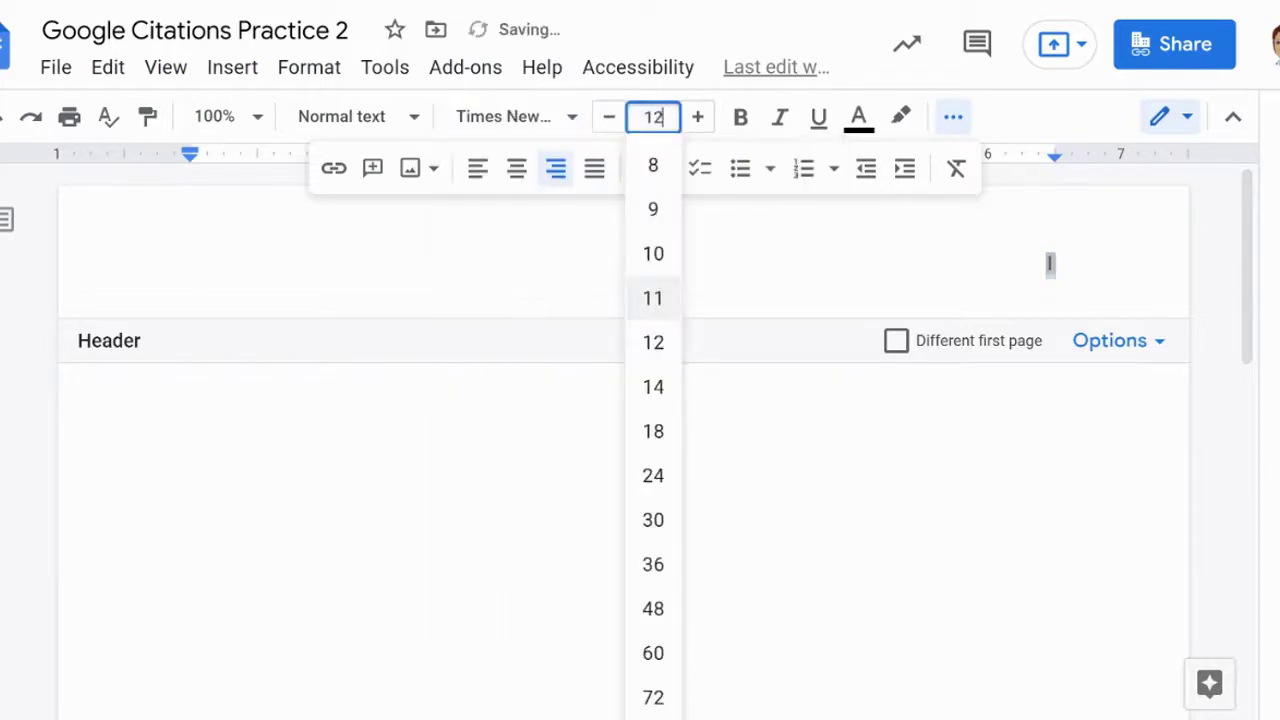
{"action": "key", "text": "Return"}
{"action": "key", "text": "Escape"}
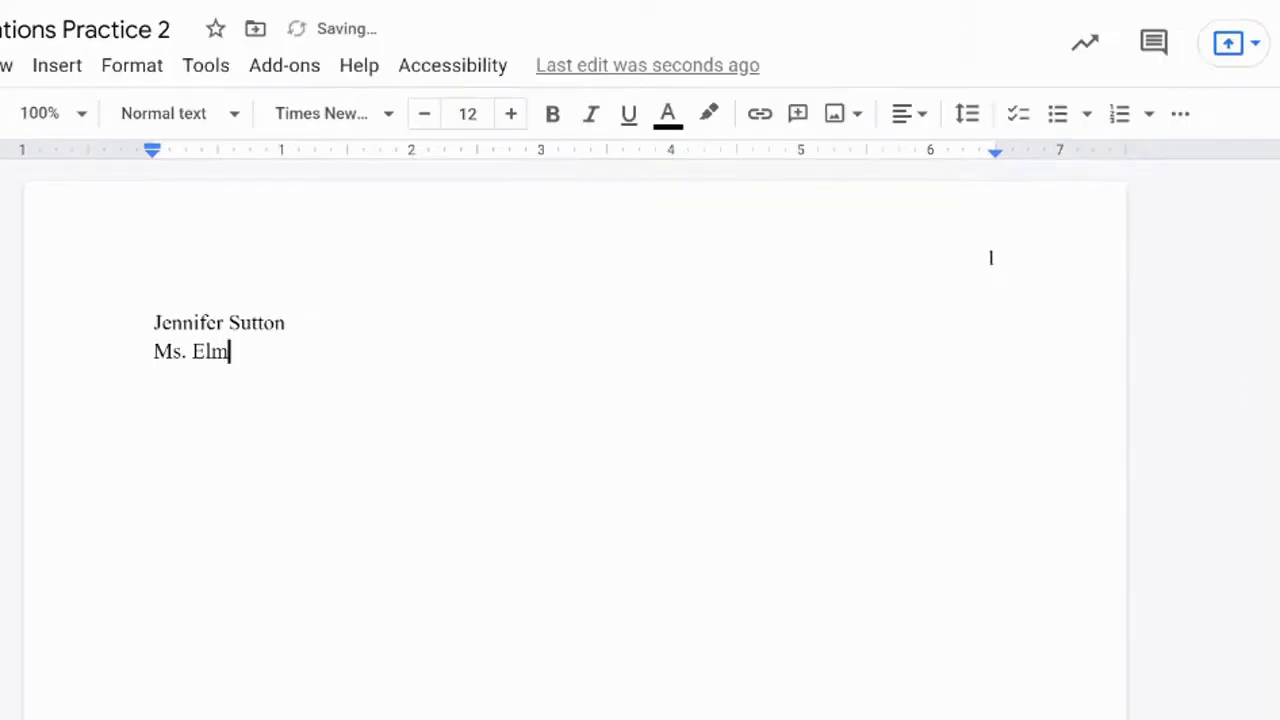
Add the course 'World Literature Advanced' and date 'September 12, 2021', then double-space the heading.
{"action": "key", "text": "Return"}
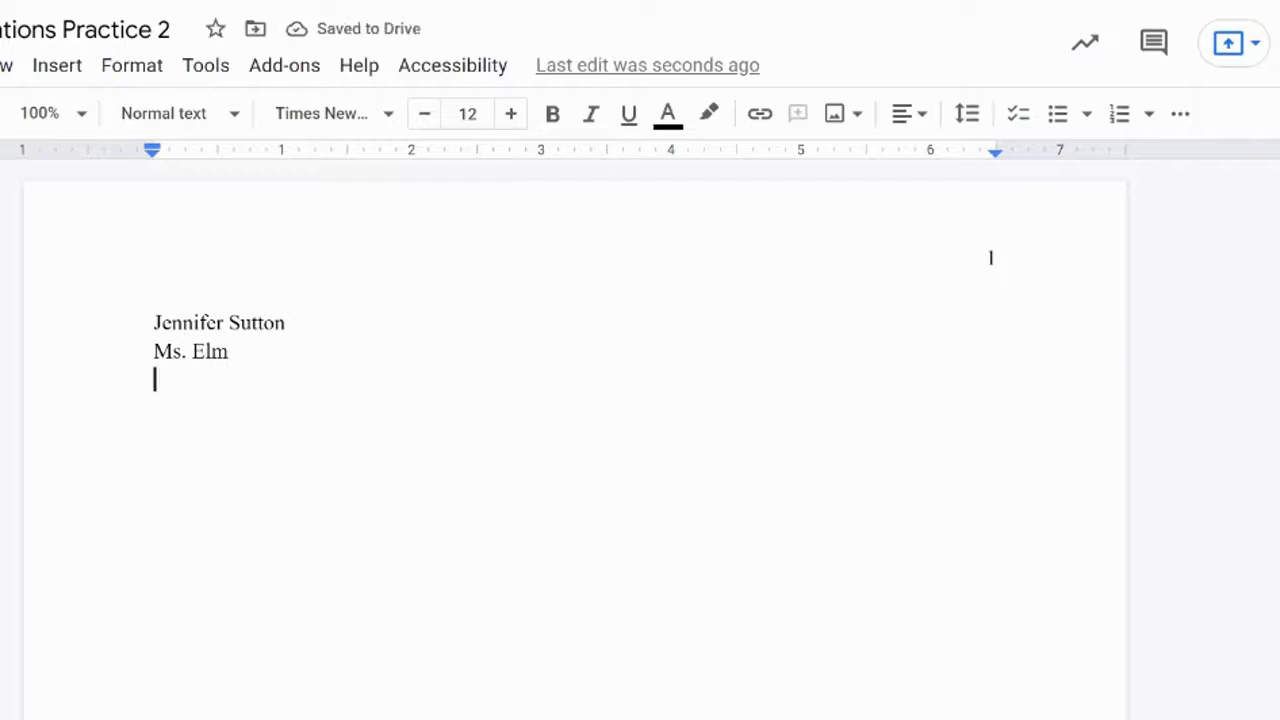
{"action": "type", "text": "World Literature Advanced"}
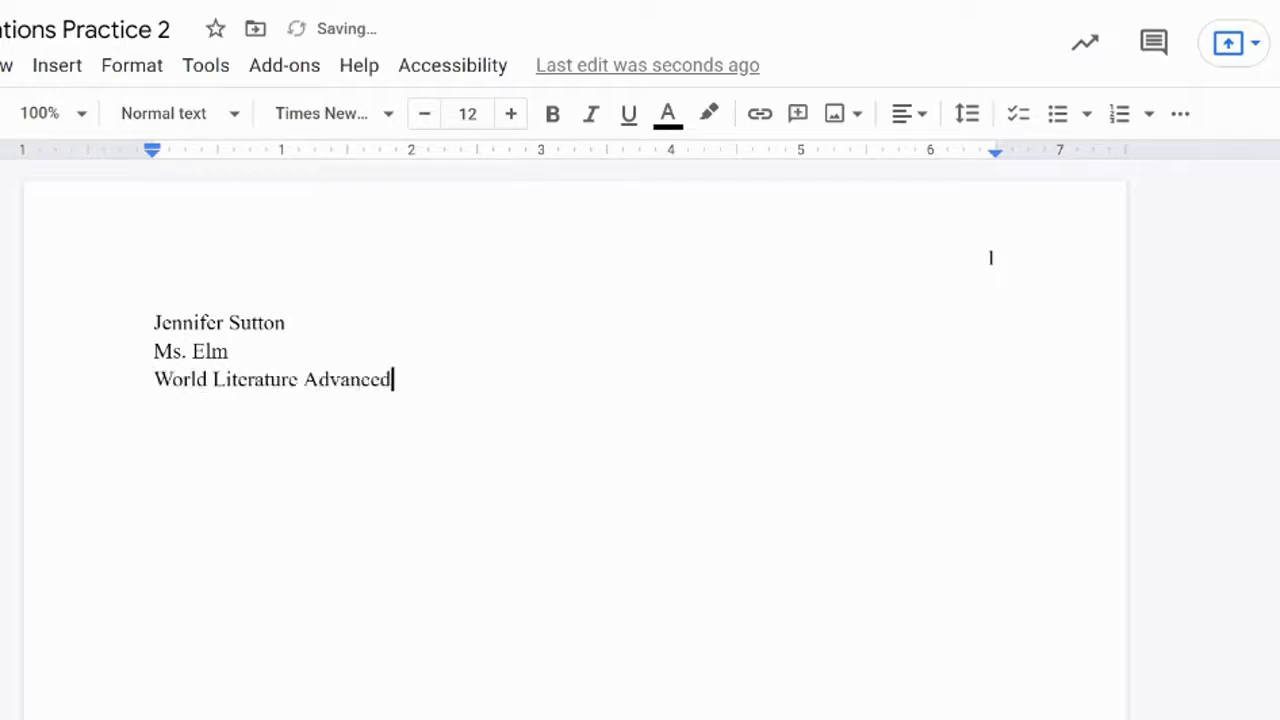
{"action": "key", "text": "Return"}
{"action": "type", "text": "September 12, 2021"}
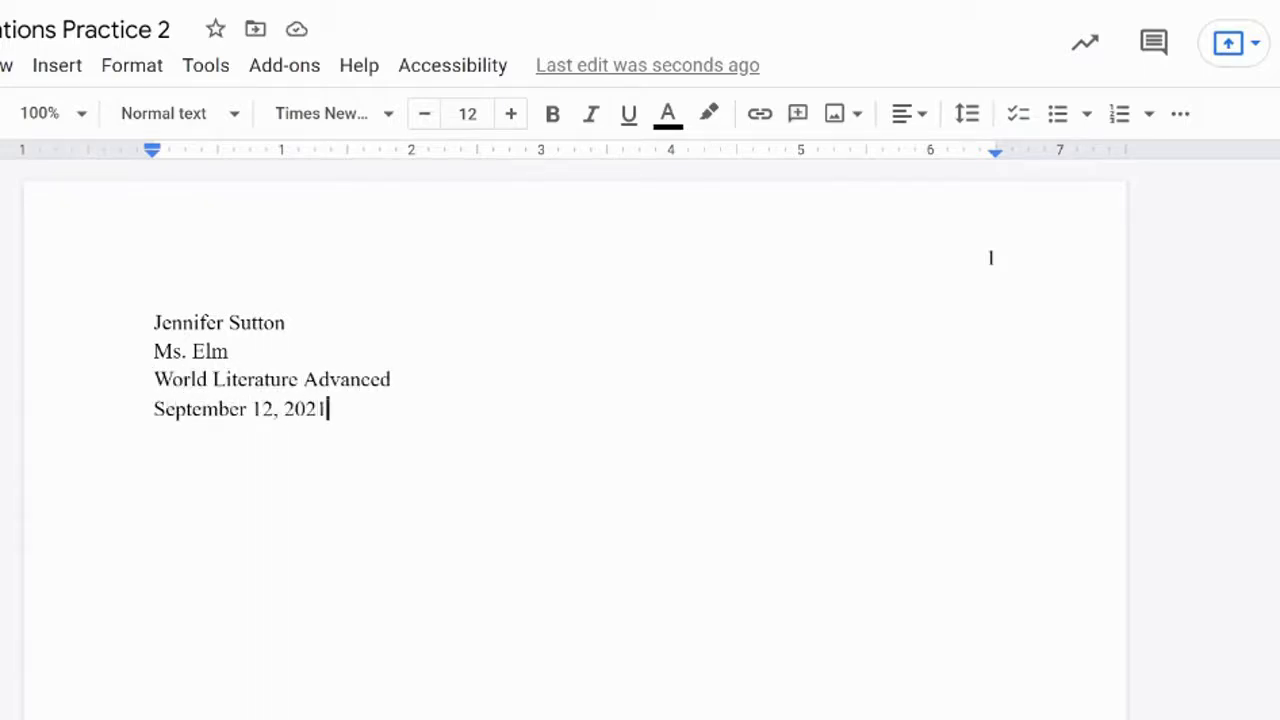
{"action": "key", "text": "ctrl+a"}
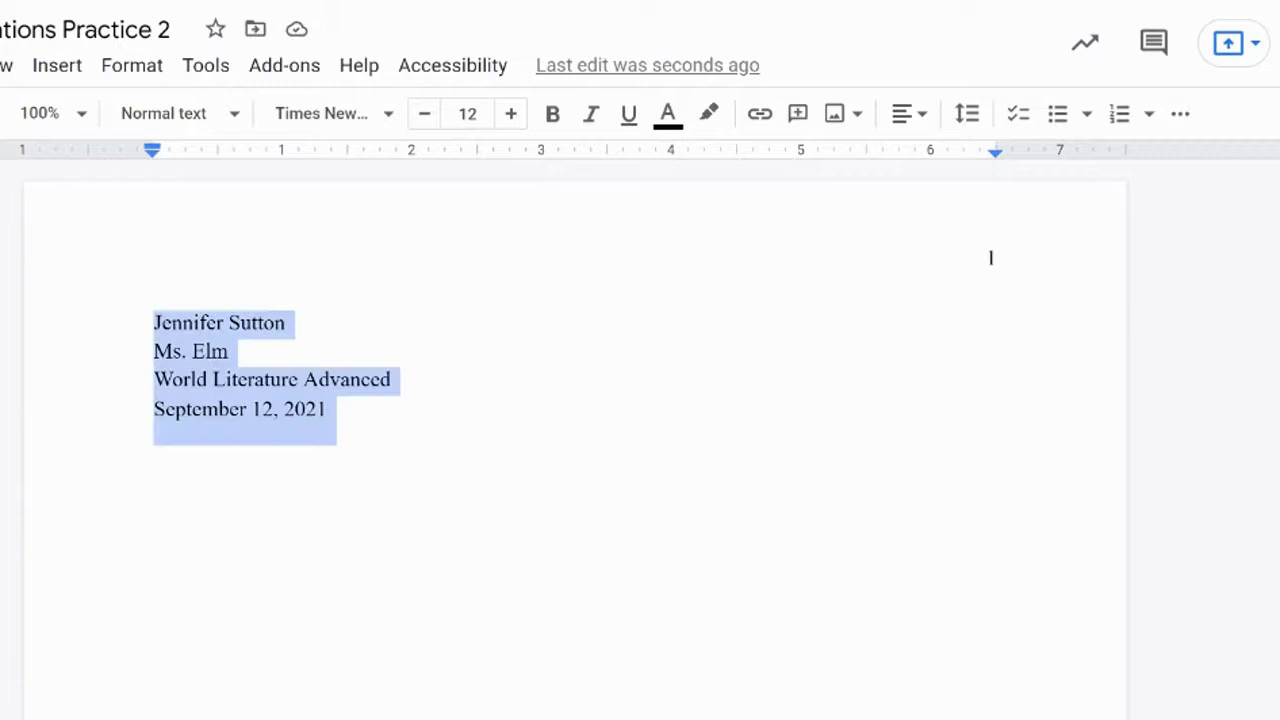
{"action": "left_click", "coordinate": [967, 115]}
{"action": "left_click", "coordinate": [1014, 291]}
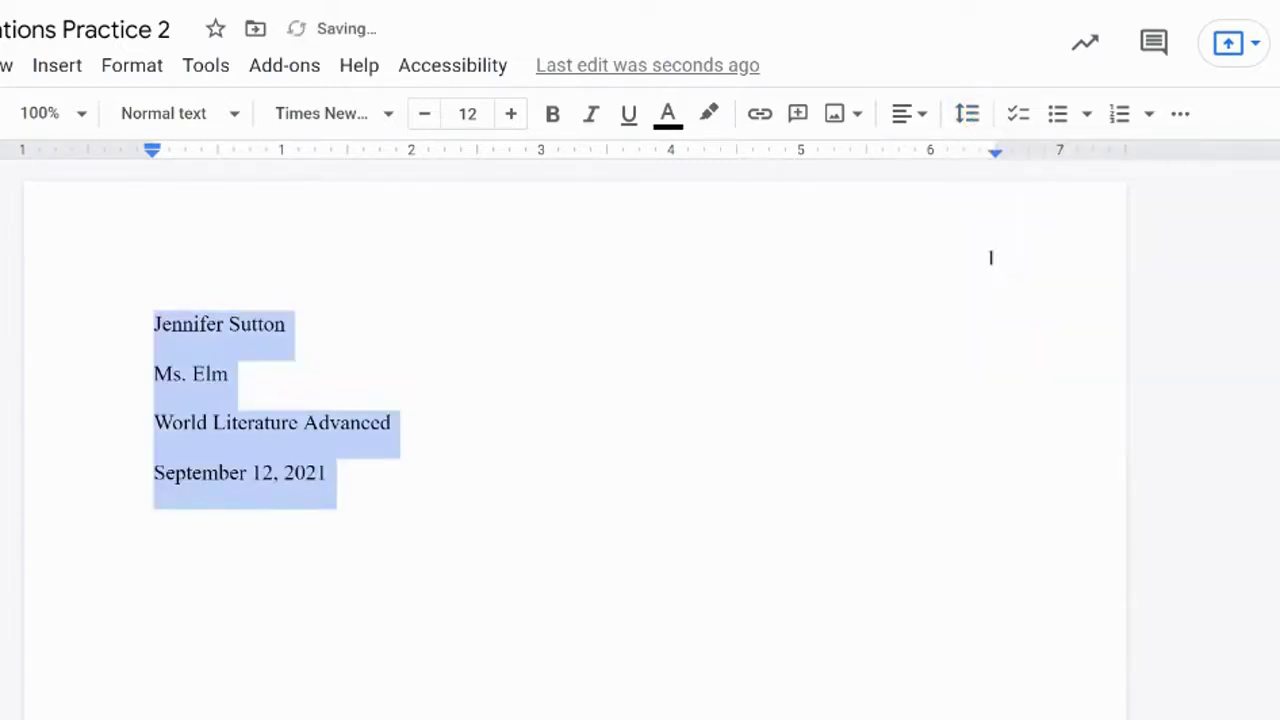
{"action": "key", "text": "Right"}
Add the centered title 'Resilience is the Key to Survival' on its own line.
{"action": "key", "text": "Return"}
{"action": "type", "text": "Resilience is the Key to Survival"}
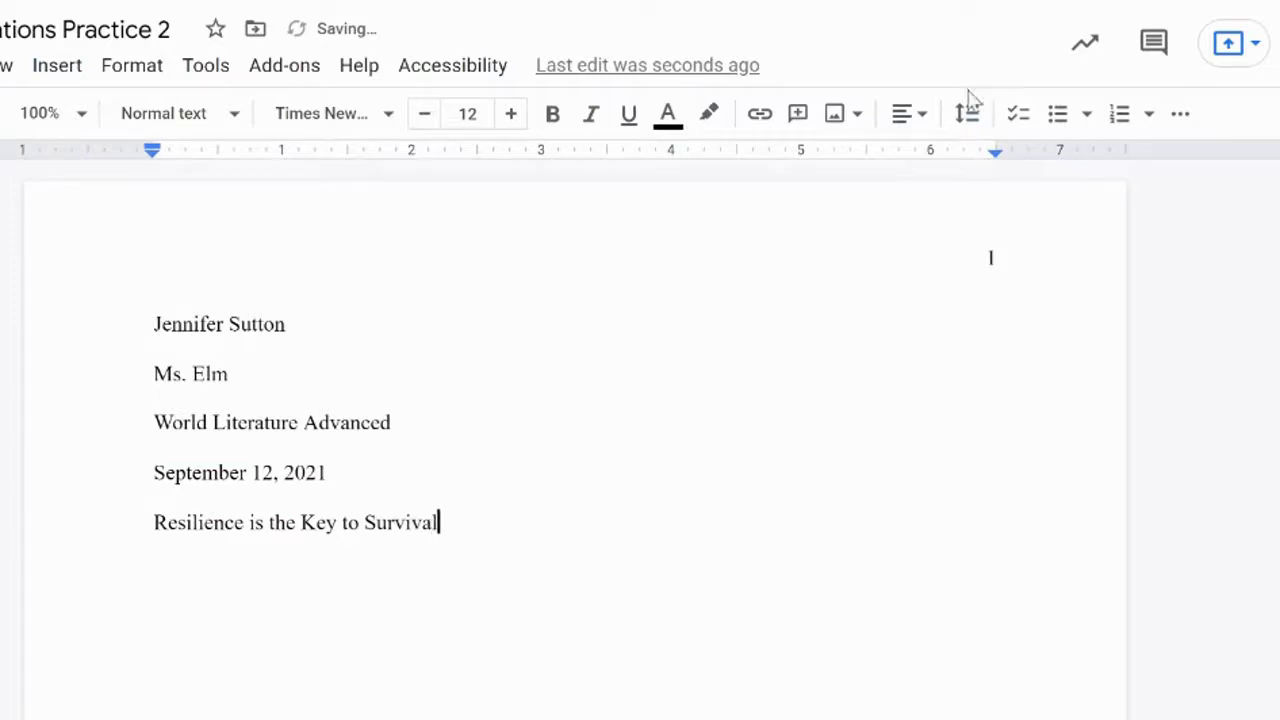
{"action": "left_click", "coordinate": [910, 114]}
{"action": "left_click", "coordinate": [838, 170]}
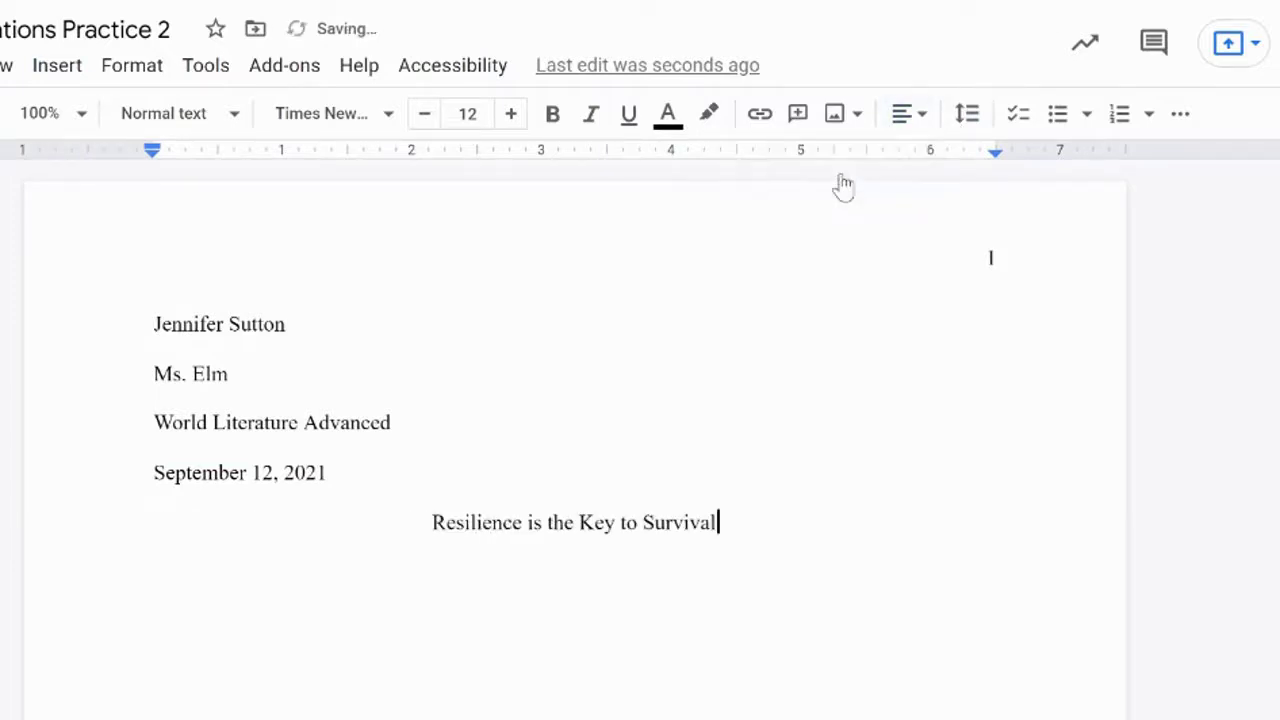
{"action": "key", "text": "Return"}
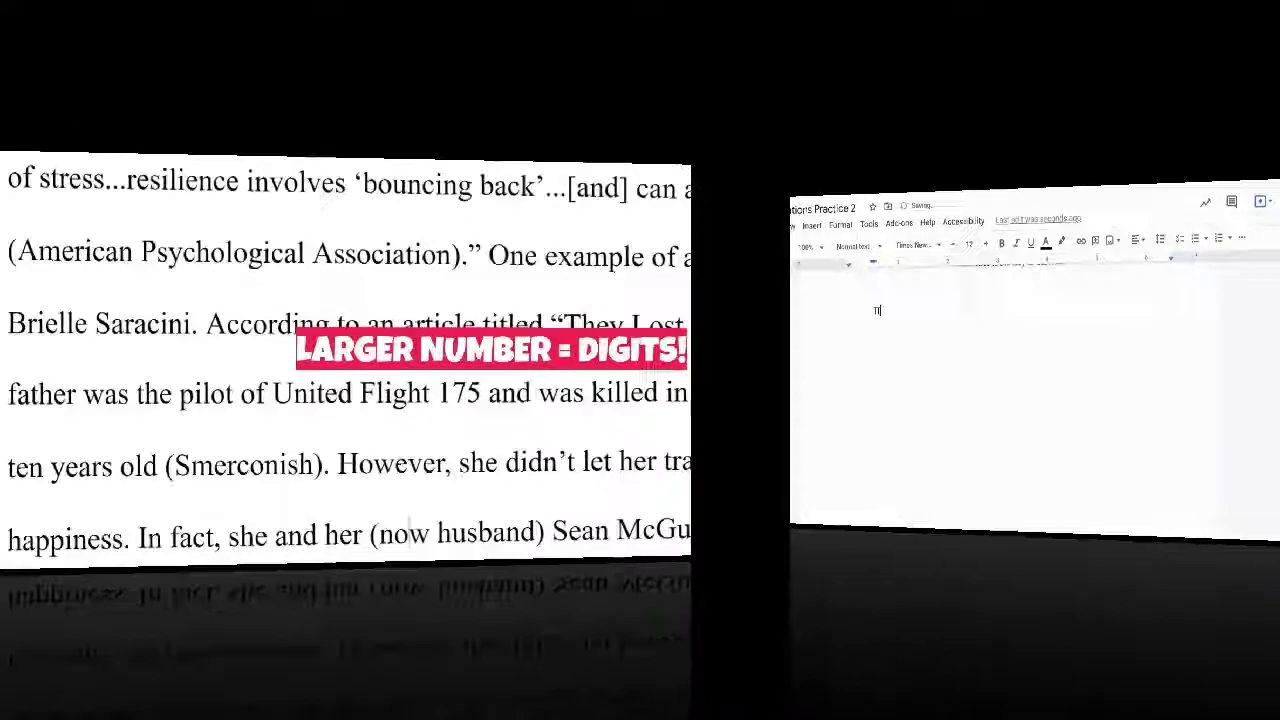
Type the opening sentences from 'Human beings are able to survive…' through 'Even when they encounter failure…'.
{"action": "type", "text": "Human be"}
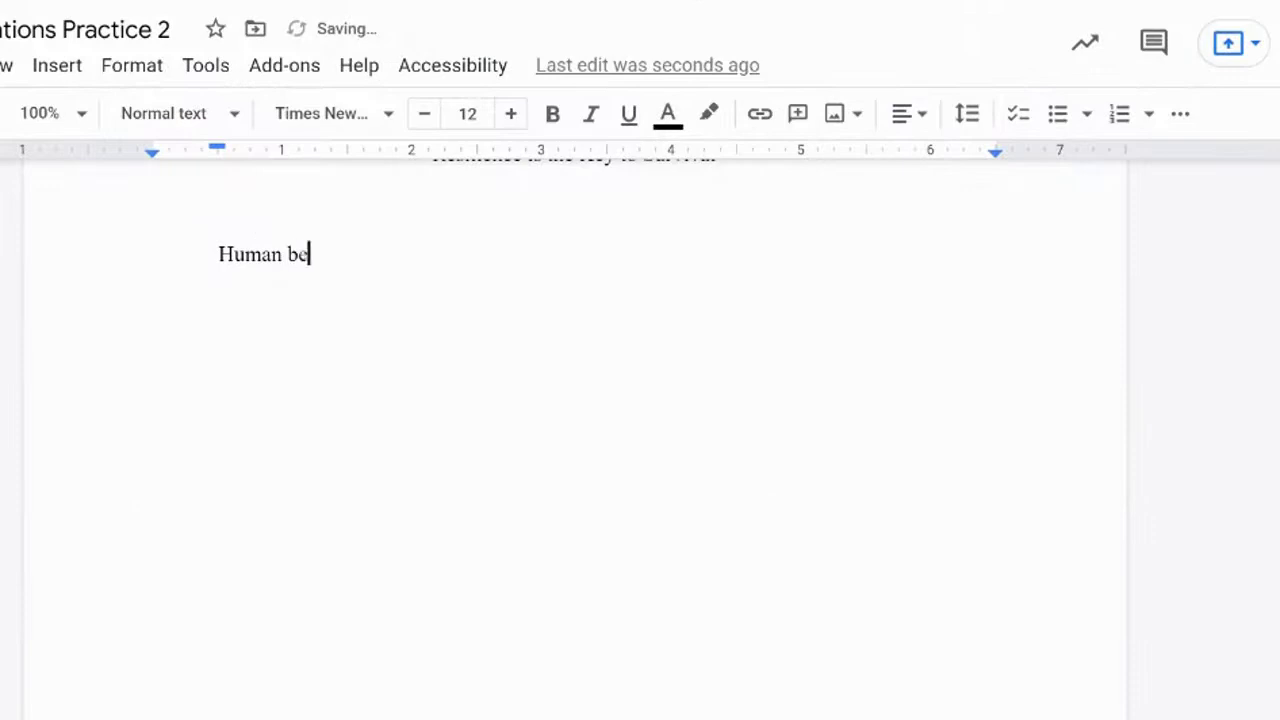
{"action": "type", "text": "ings are able t"}
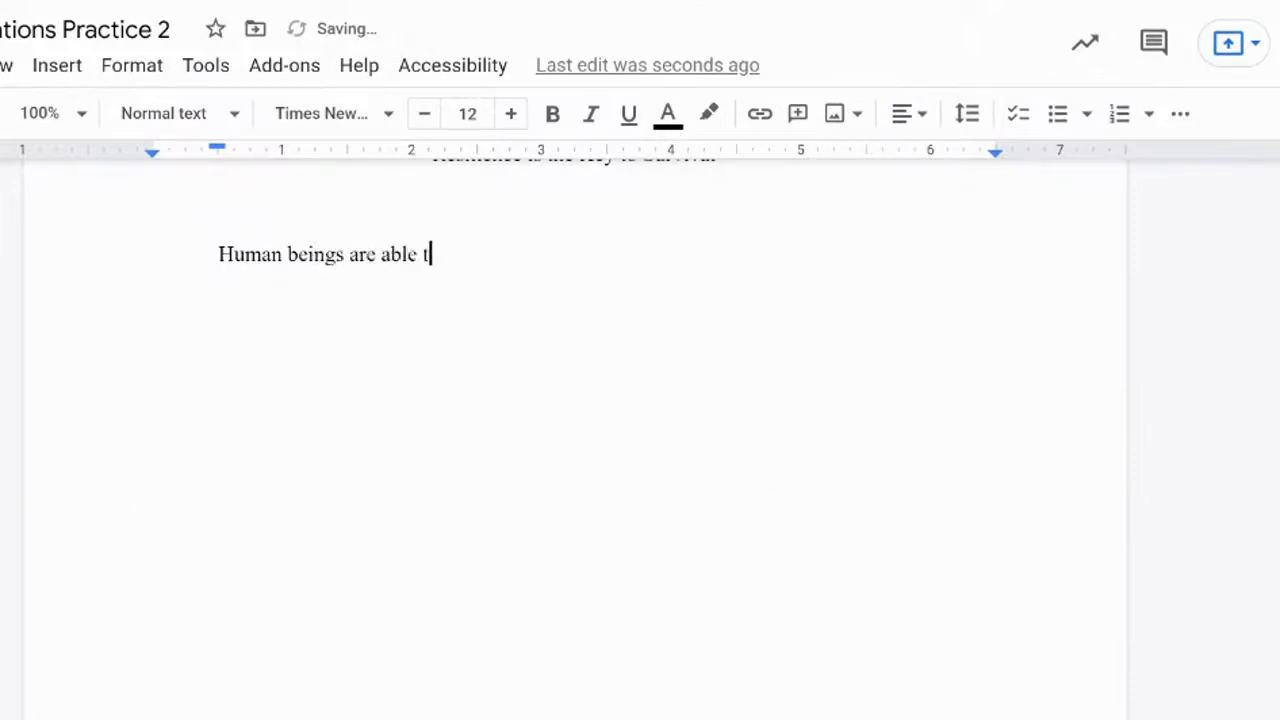
{"action": "type", "text": "o survive"}
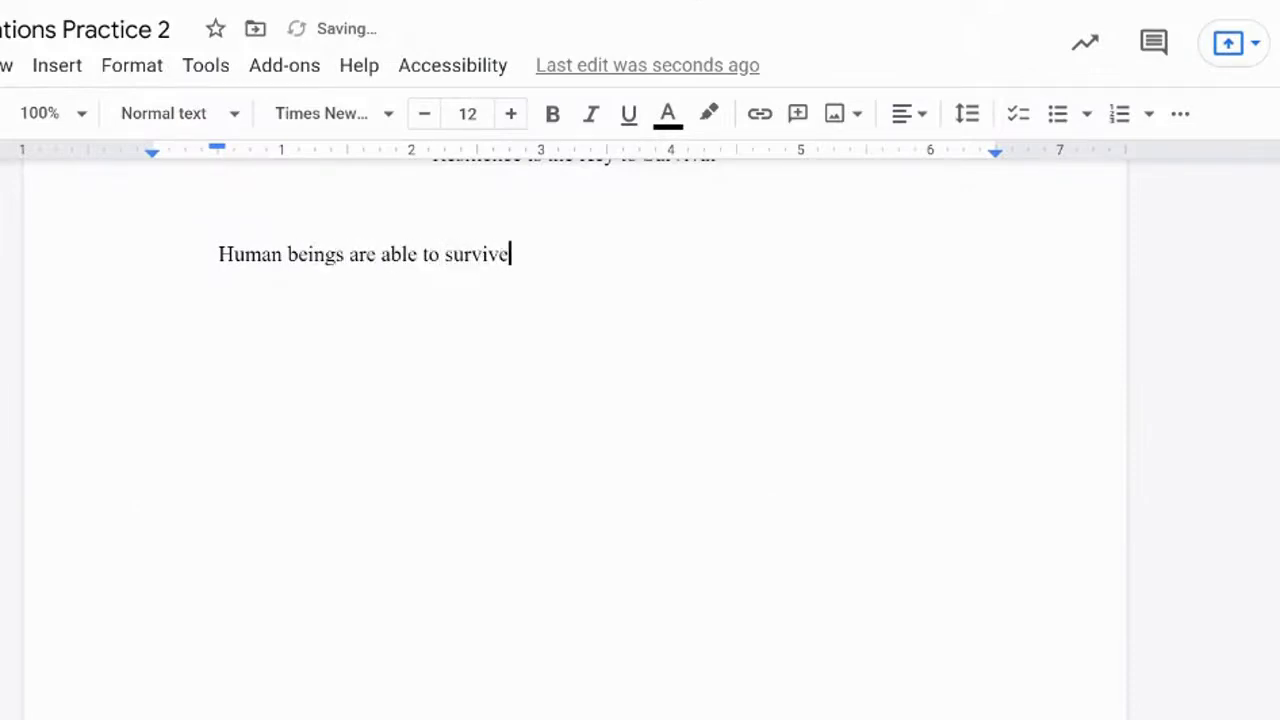
{"action": "type", "text": " in life-thr"}
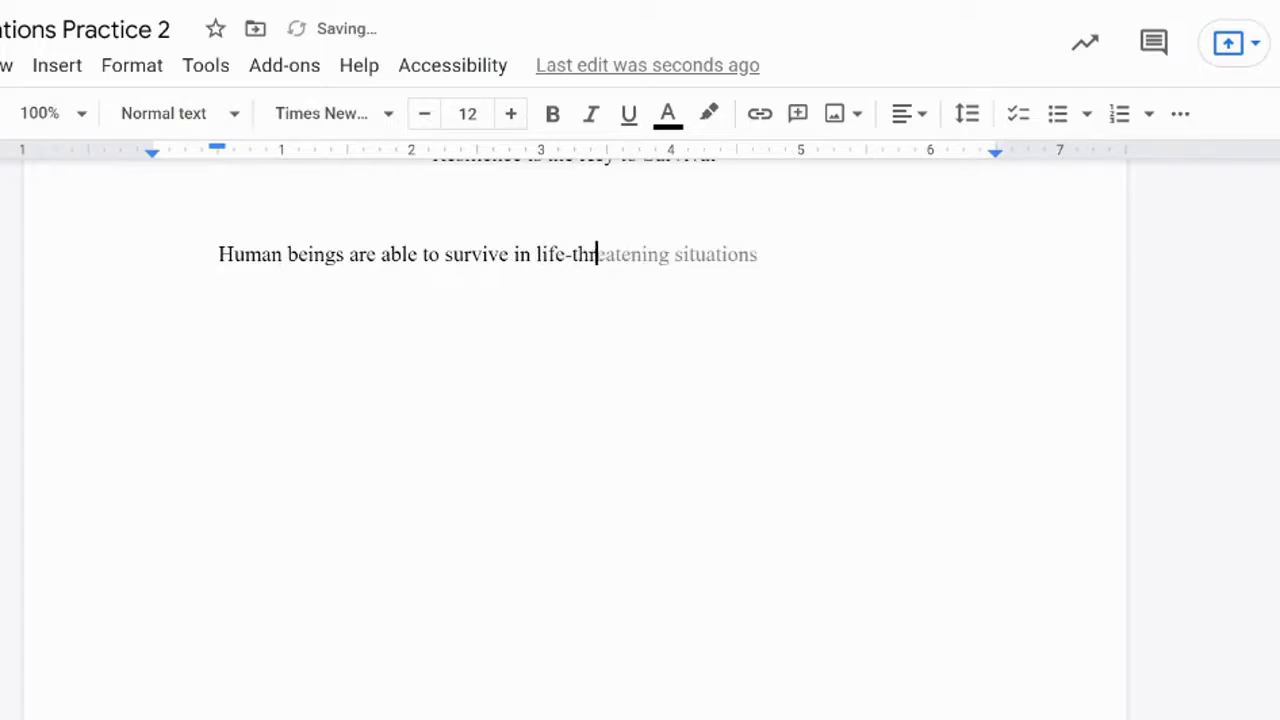
{"action": "type", "text": "eatening situations"}
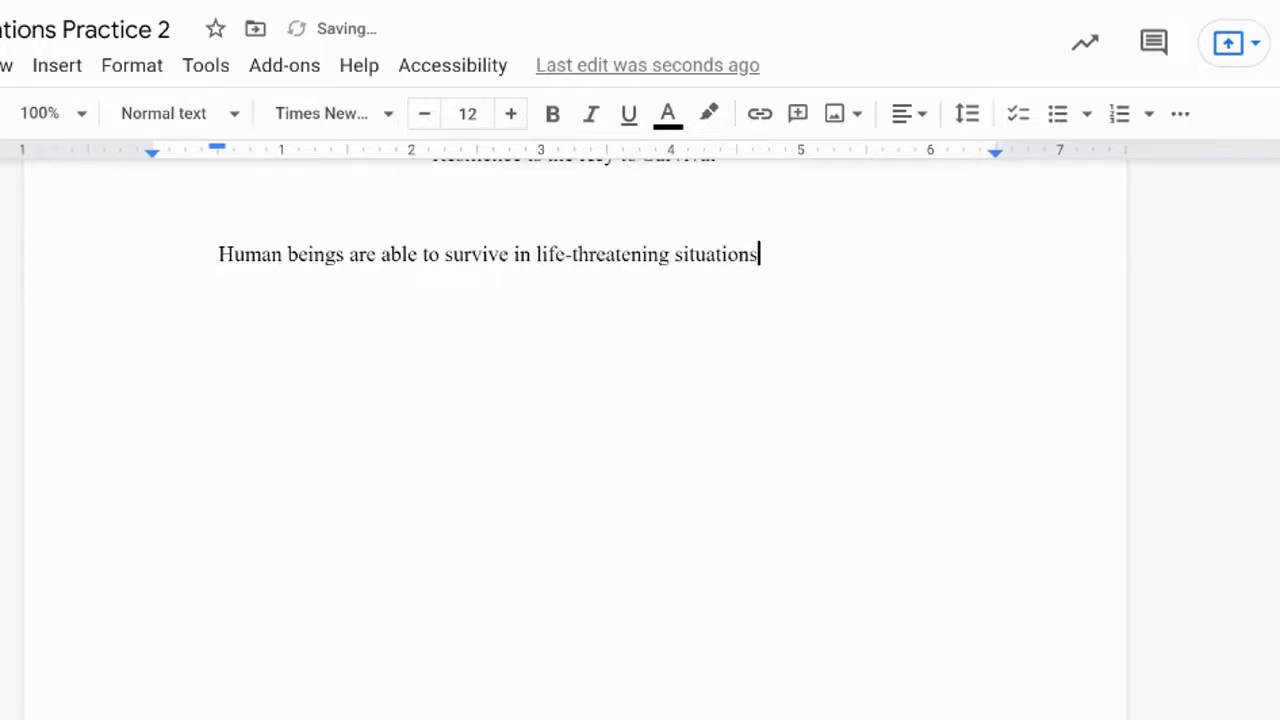
{"action": "type", "text": " because they "}
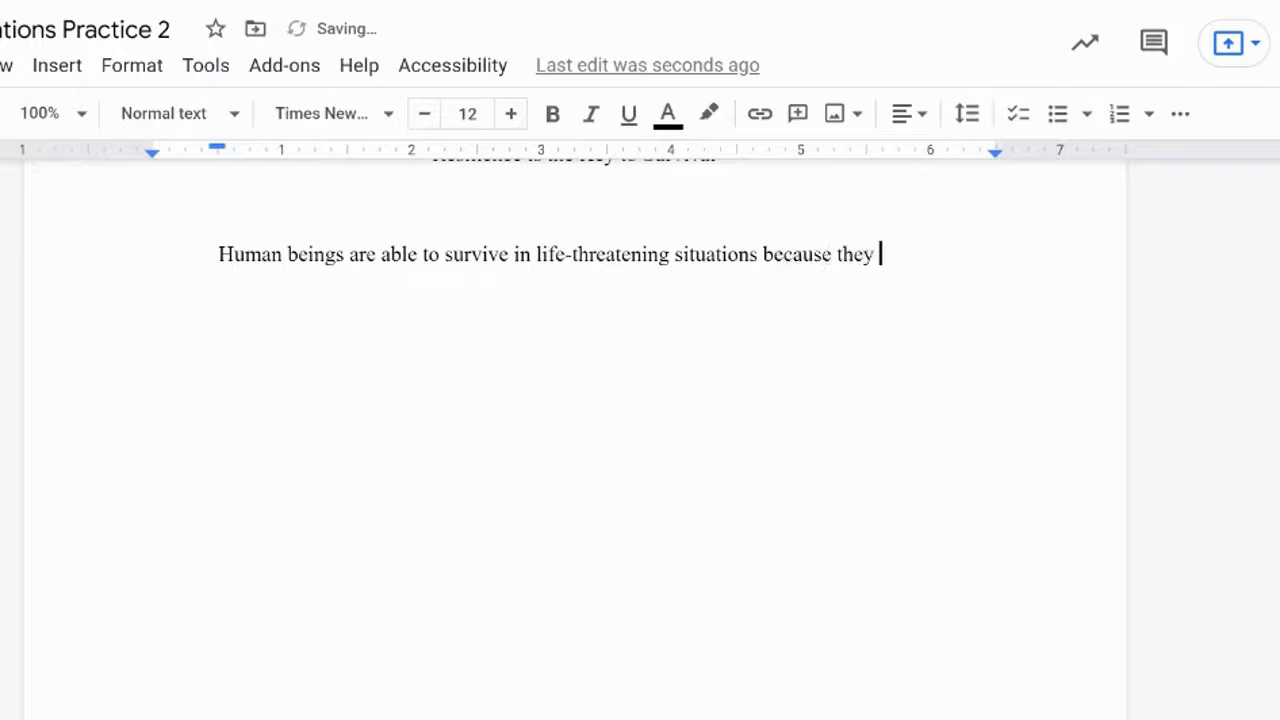
{"action": "type", "text": "are resilient."}
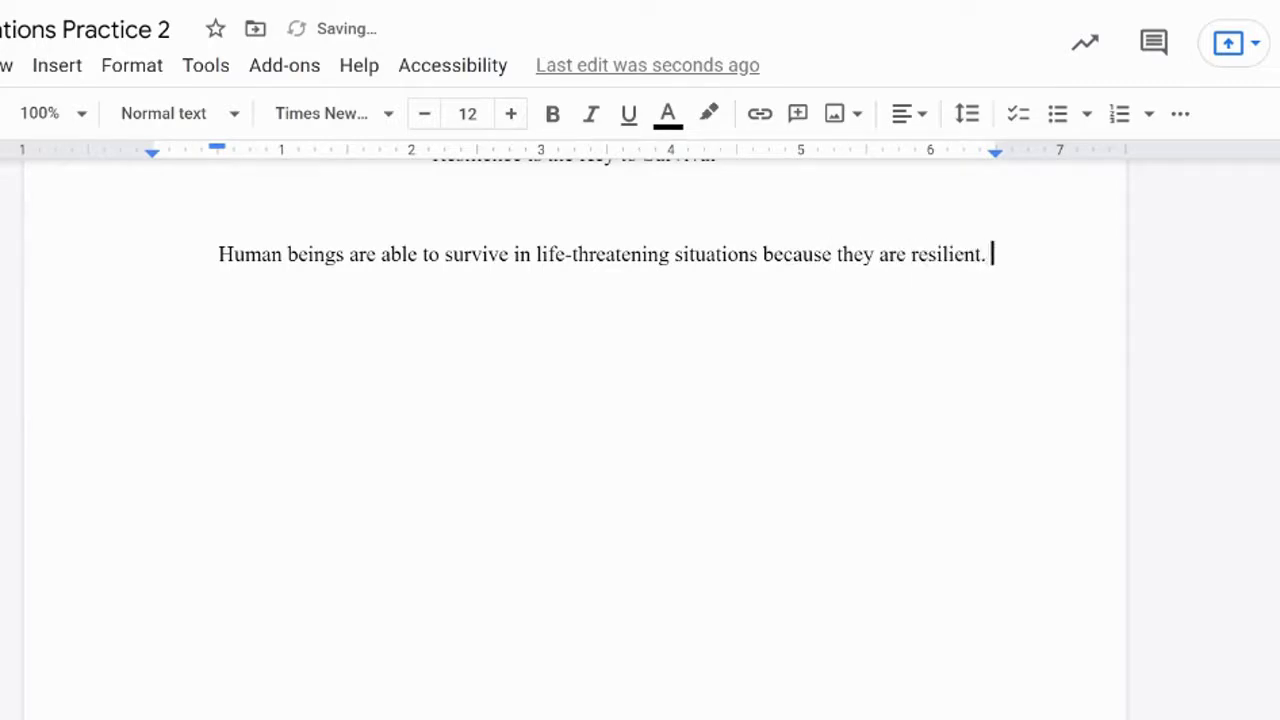
{"action": "key", "text": "Return"}
{"action": "type", "text": "Even when they encou"}
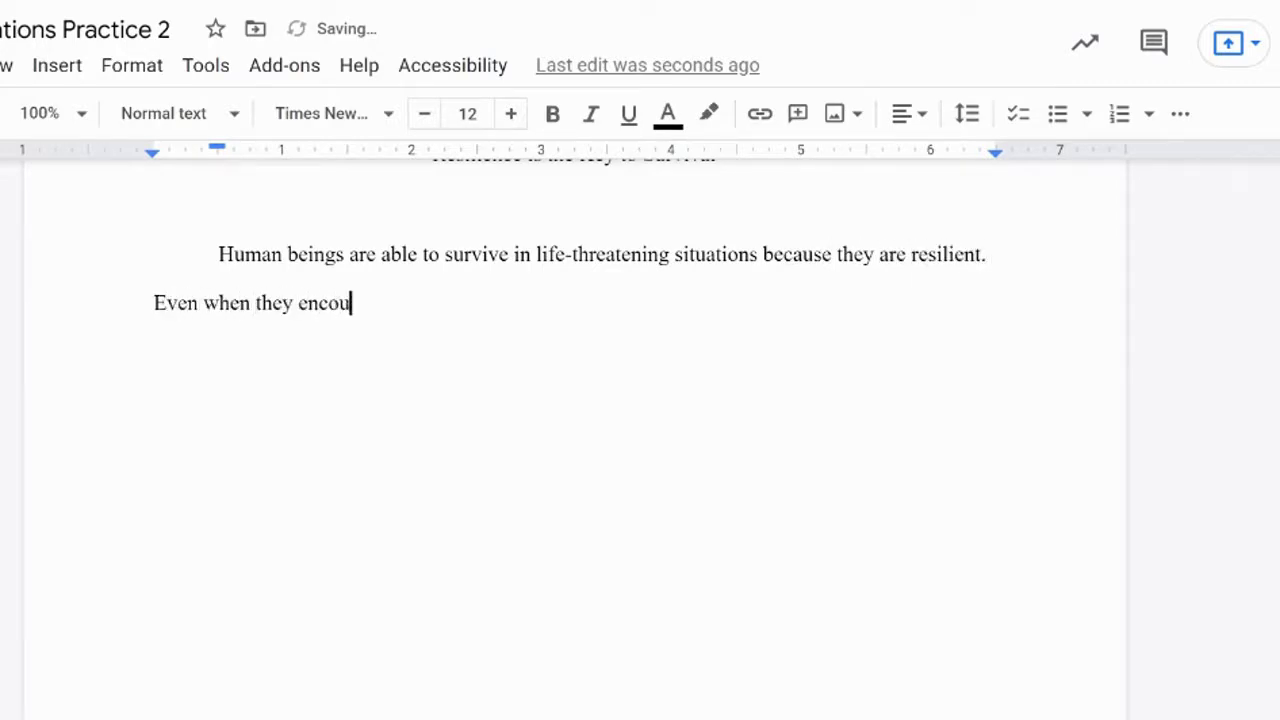
{"action": "type", "text": "nter failure, th"}
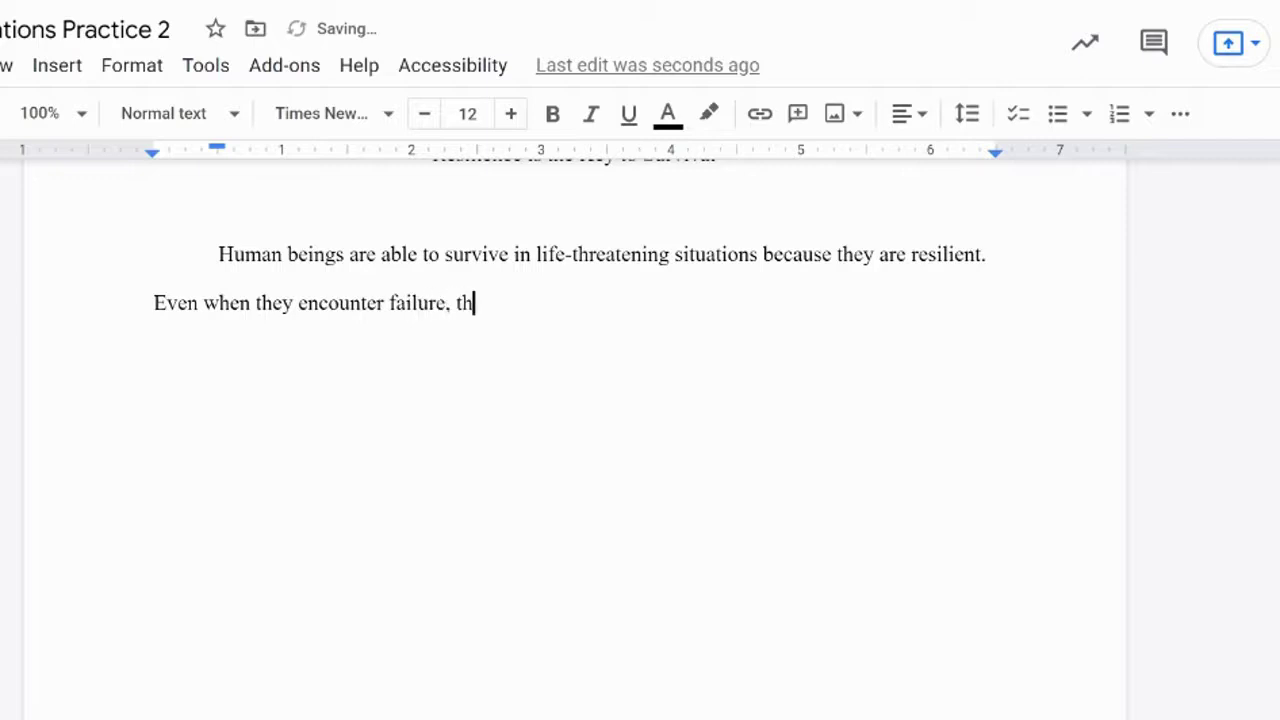
{"action": "type", "text": "ey are willing to"}
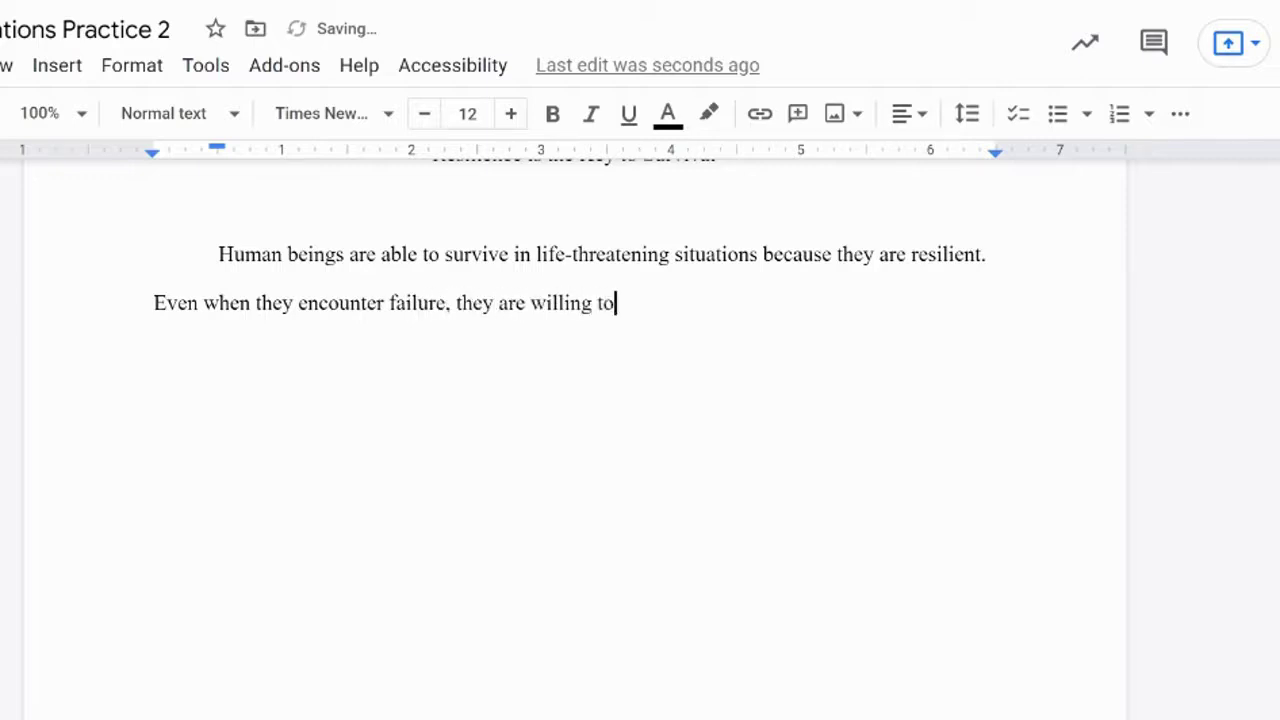
{"action": "type", "text": " keep working and try"}
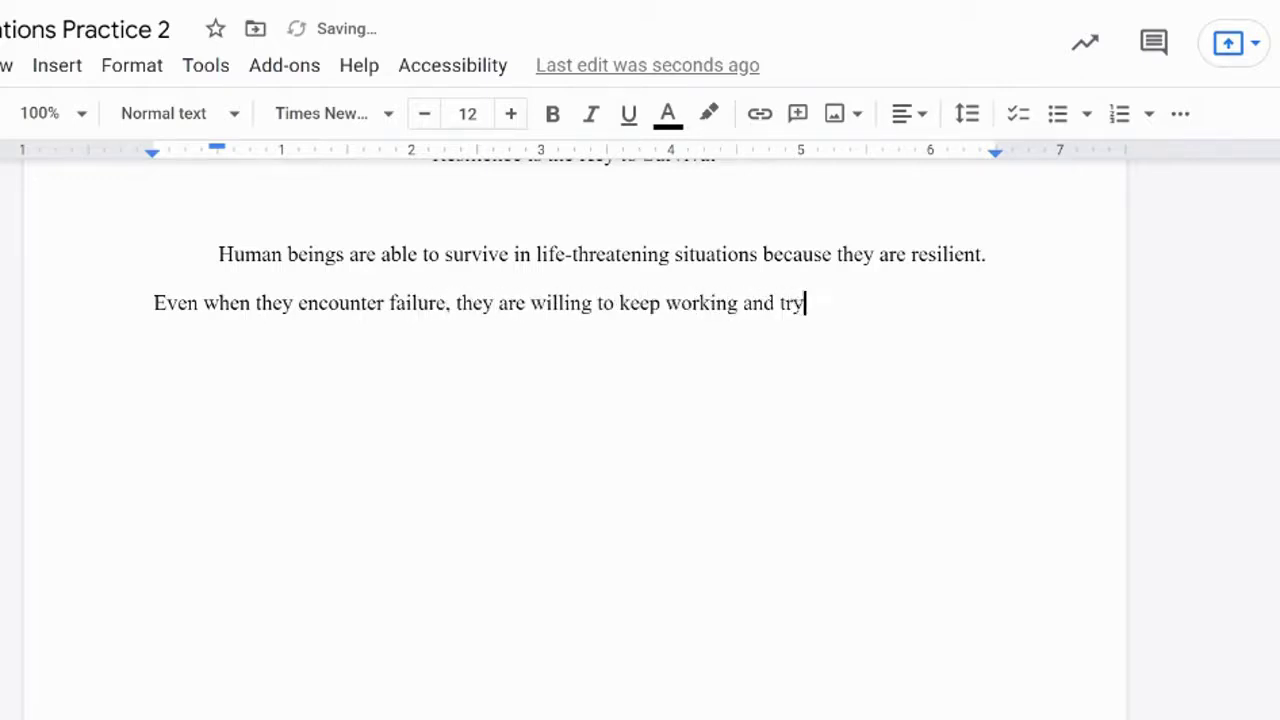
{"action": "type", "text": "ing to problem"}
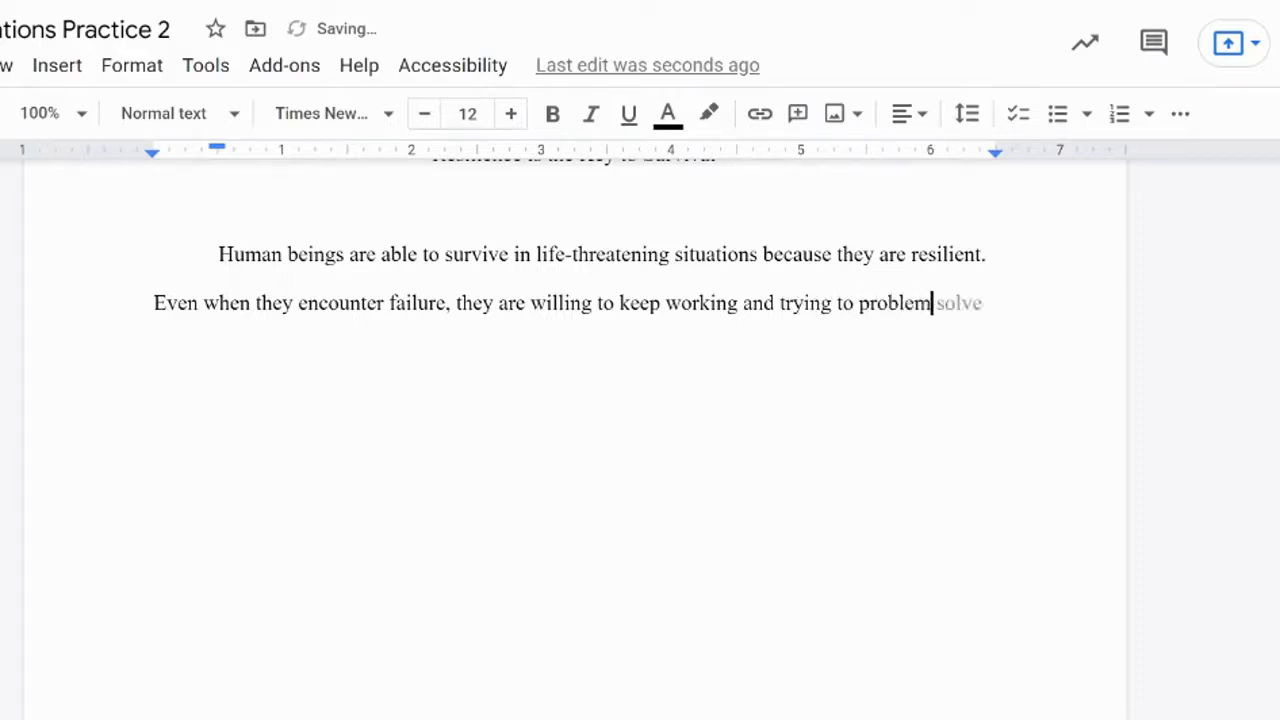
{"action": "type", "text": "-solve in ord"}
{"action": "type", "text": "er to surviv"}
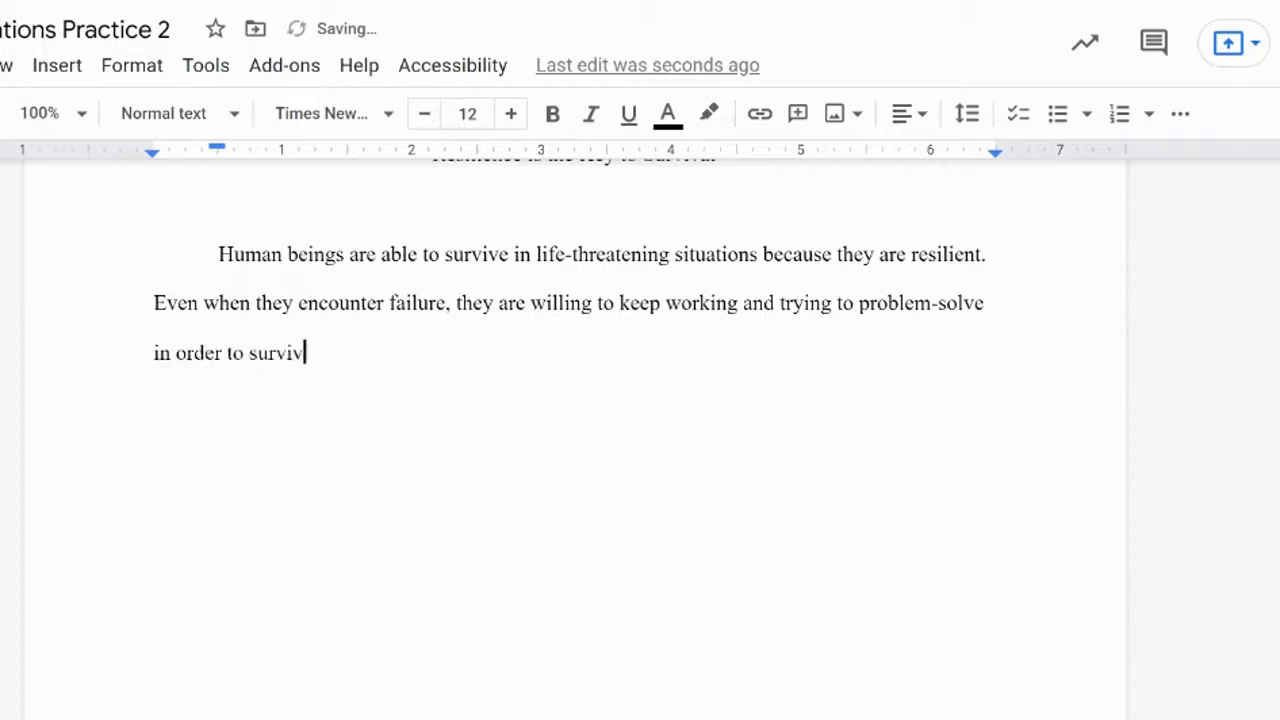
{"action": "type", "text": "e. According to"}
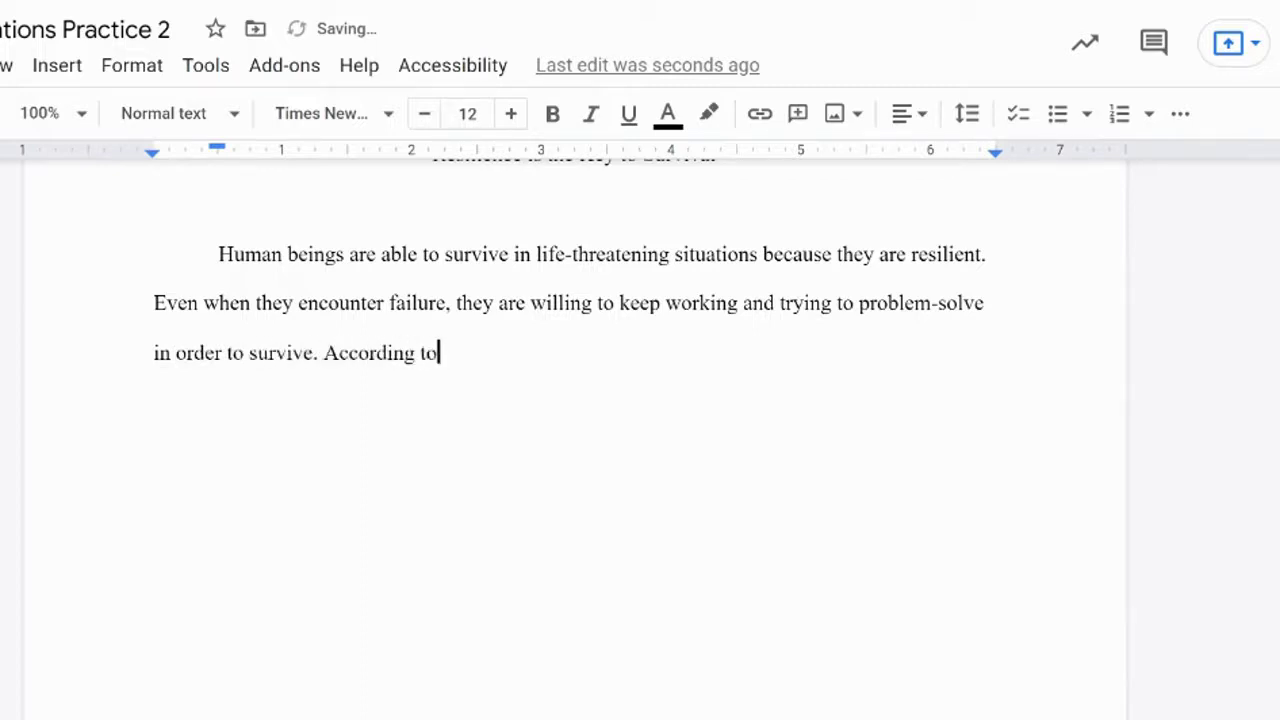
{"action": "type", "text": " the Americ"}
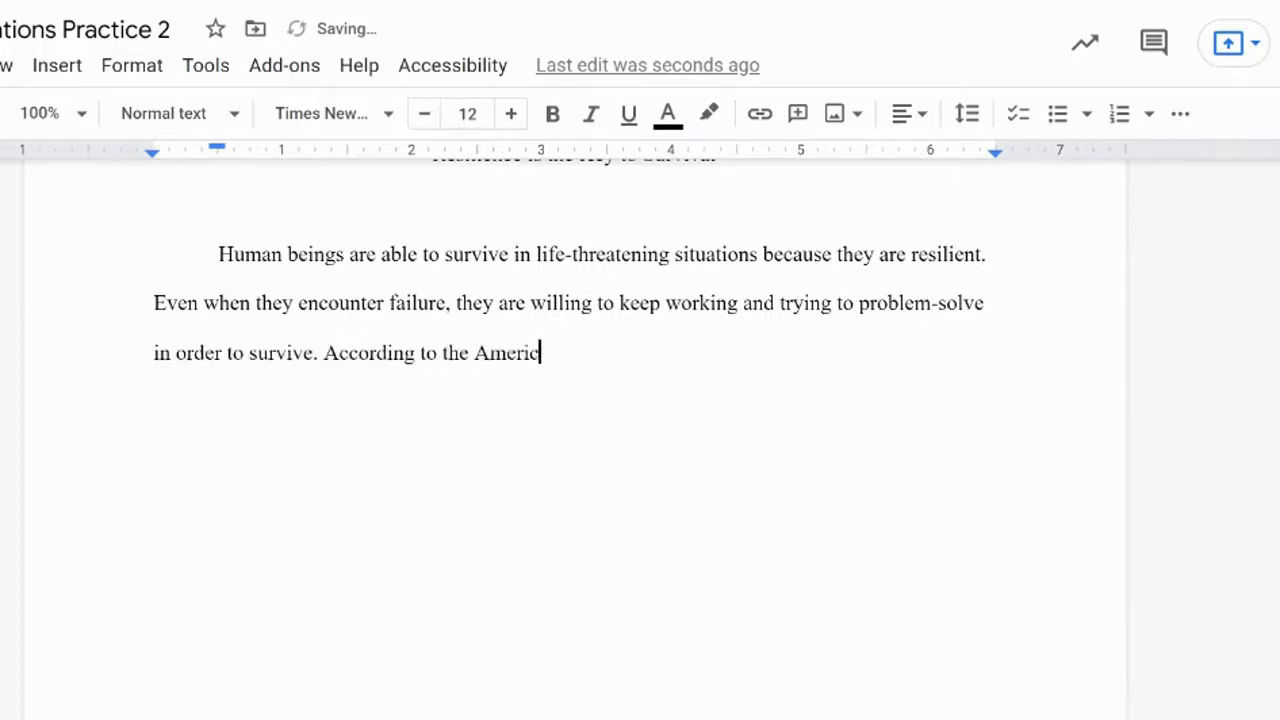
{"action": "type", "text": "an Psychological Asso"}
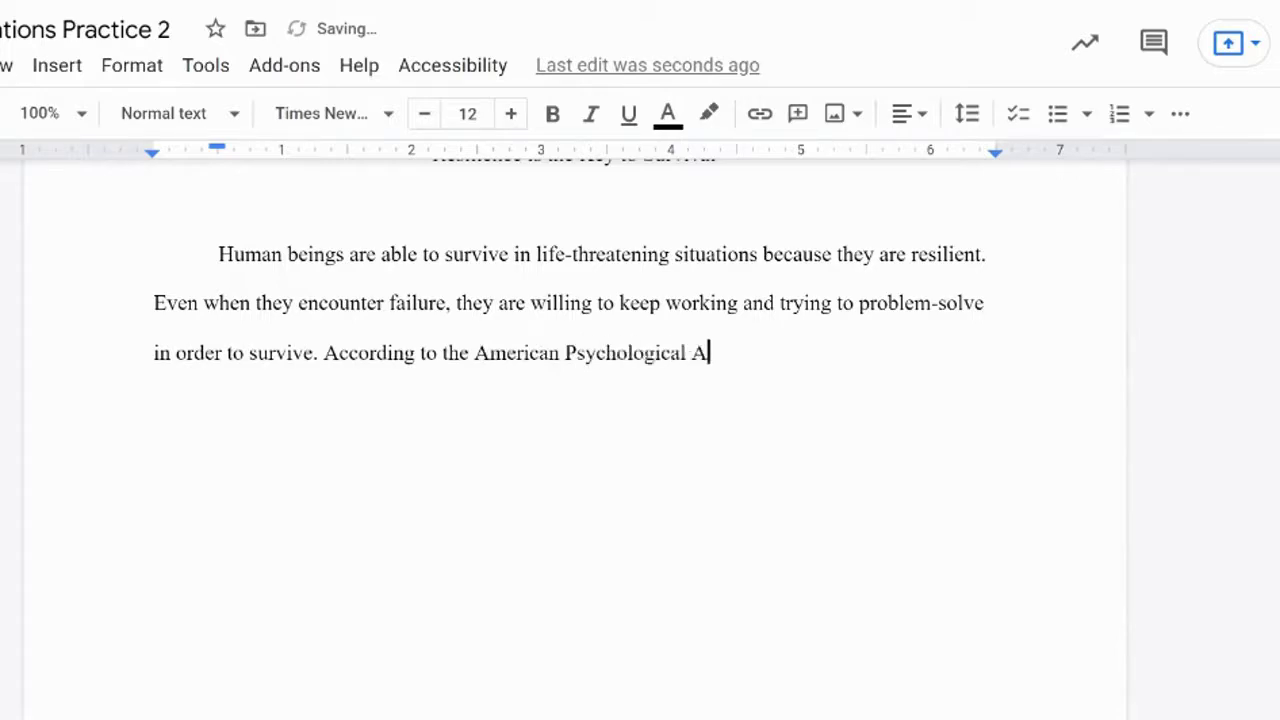
{"action": "type", "text": "ciation, resilience is “the"}
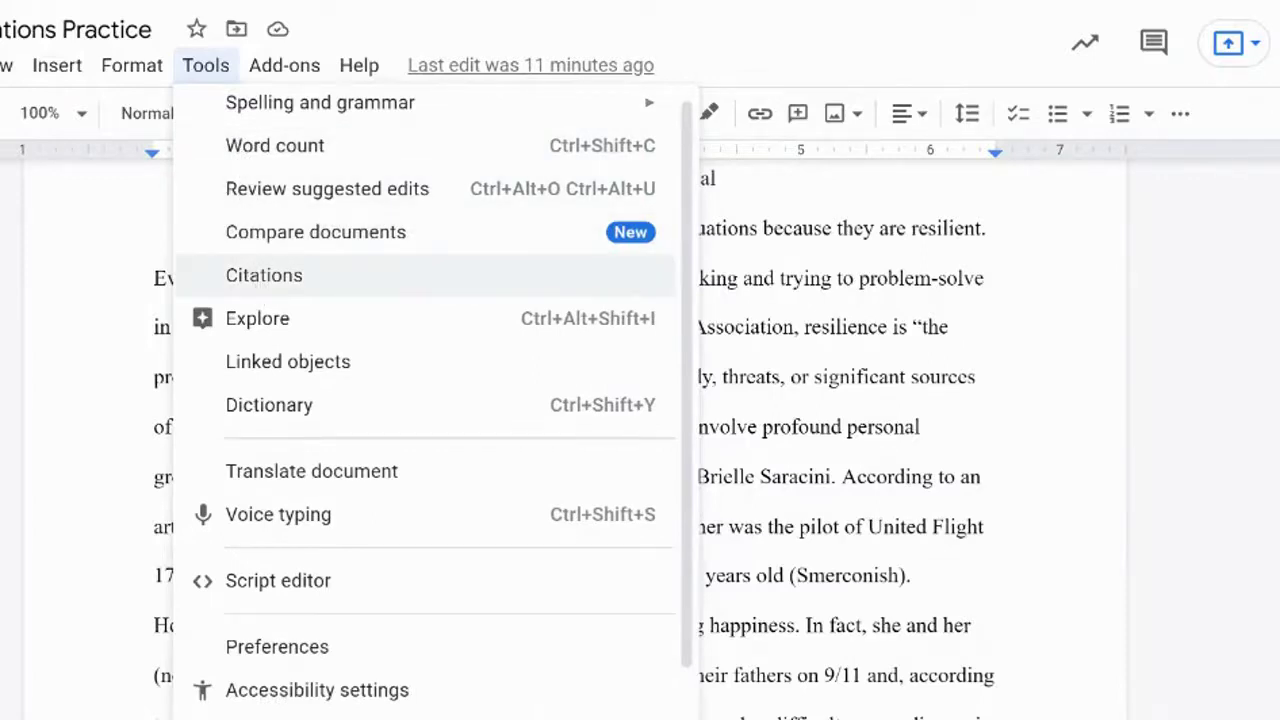
Open the Citations panel, place the cursor before 'failure', and start a new citation source.
{"action": "left_click", "coordinate": [262, 288]}
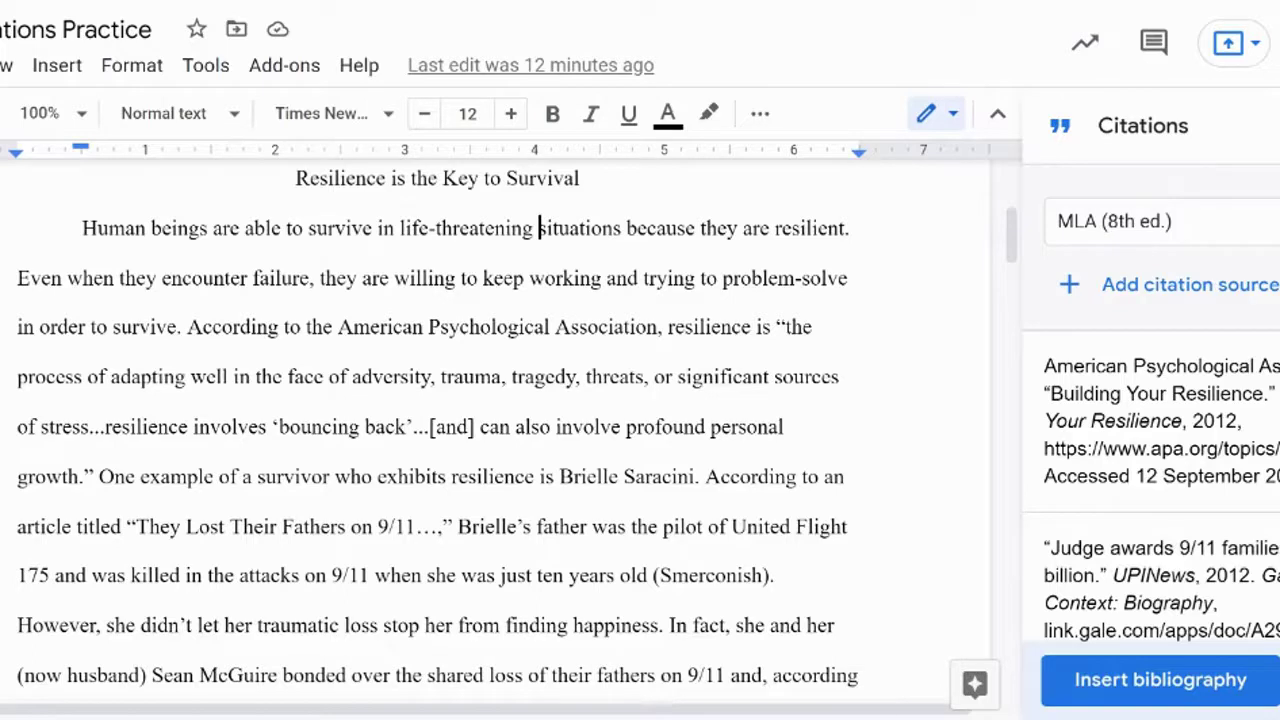
{"action": "left_click", "coordinate": [253, 278]}
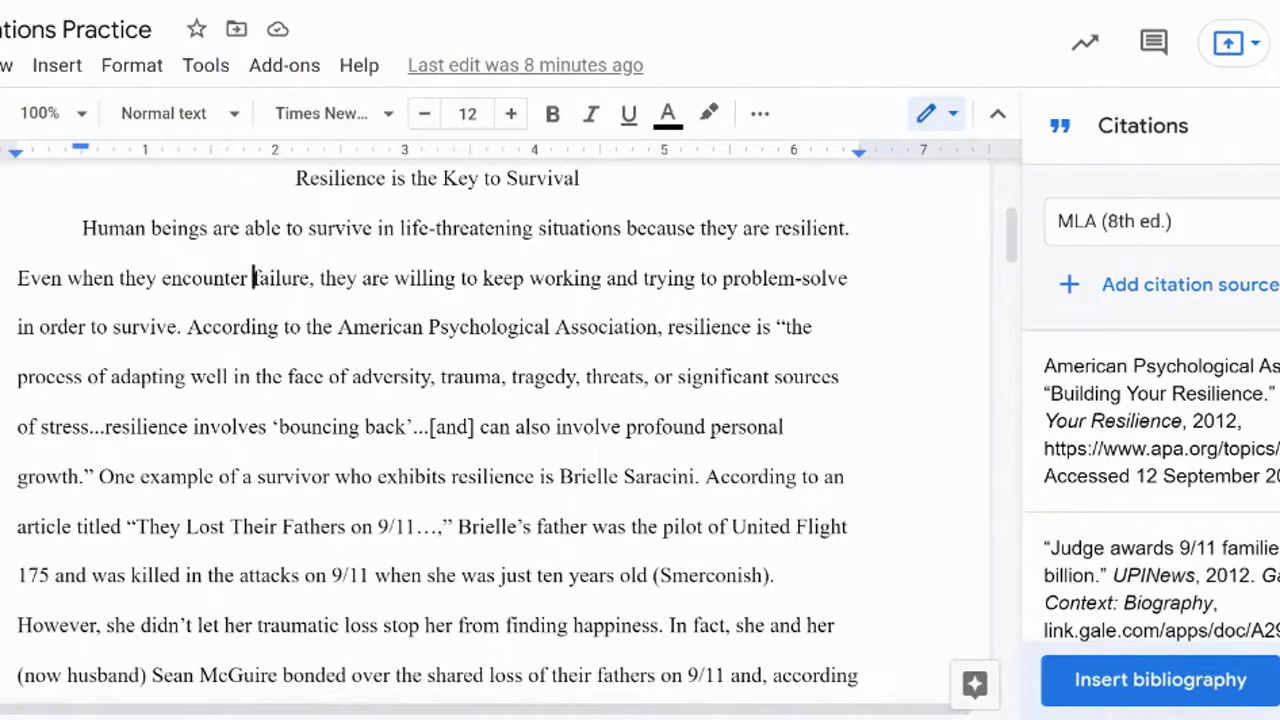
{"action": "left_click", "coordinate": [1121, 296]}
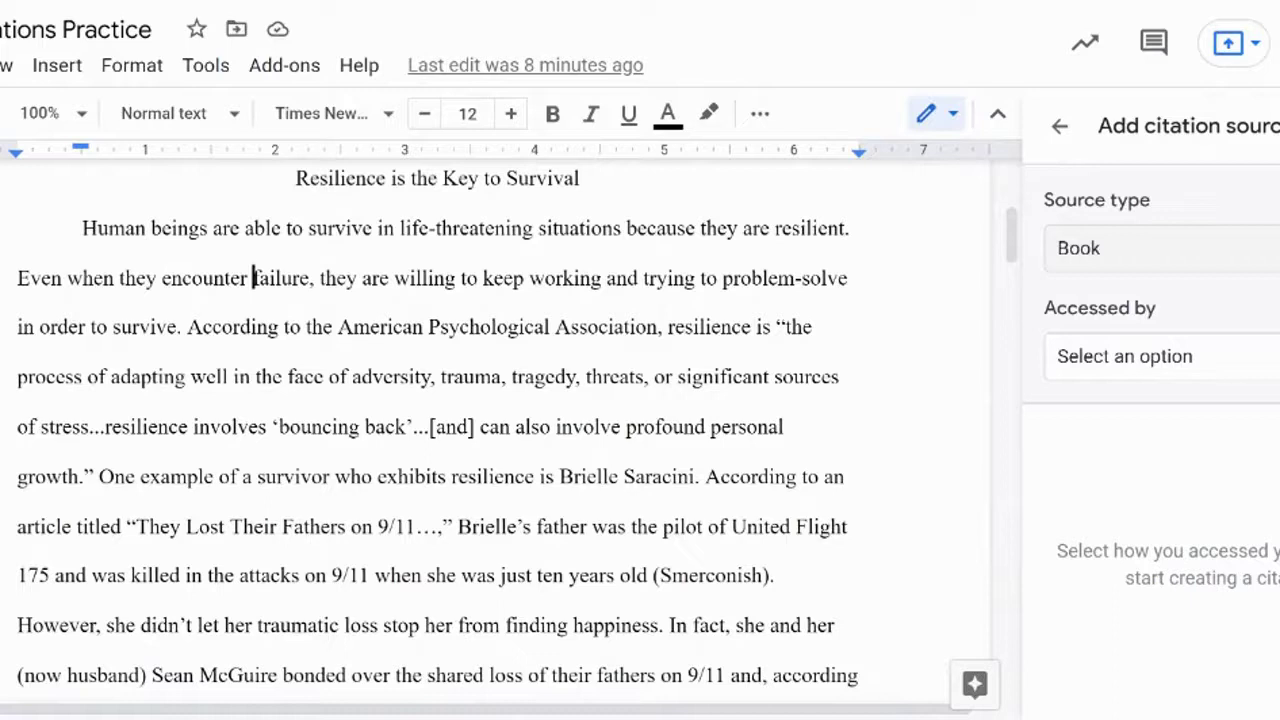
Change the citation source type from Book to Website.
{"action": "left_click", "coordinate": [1140, 266]}
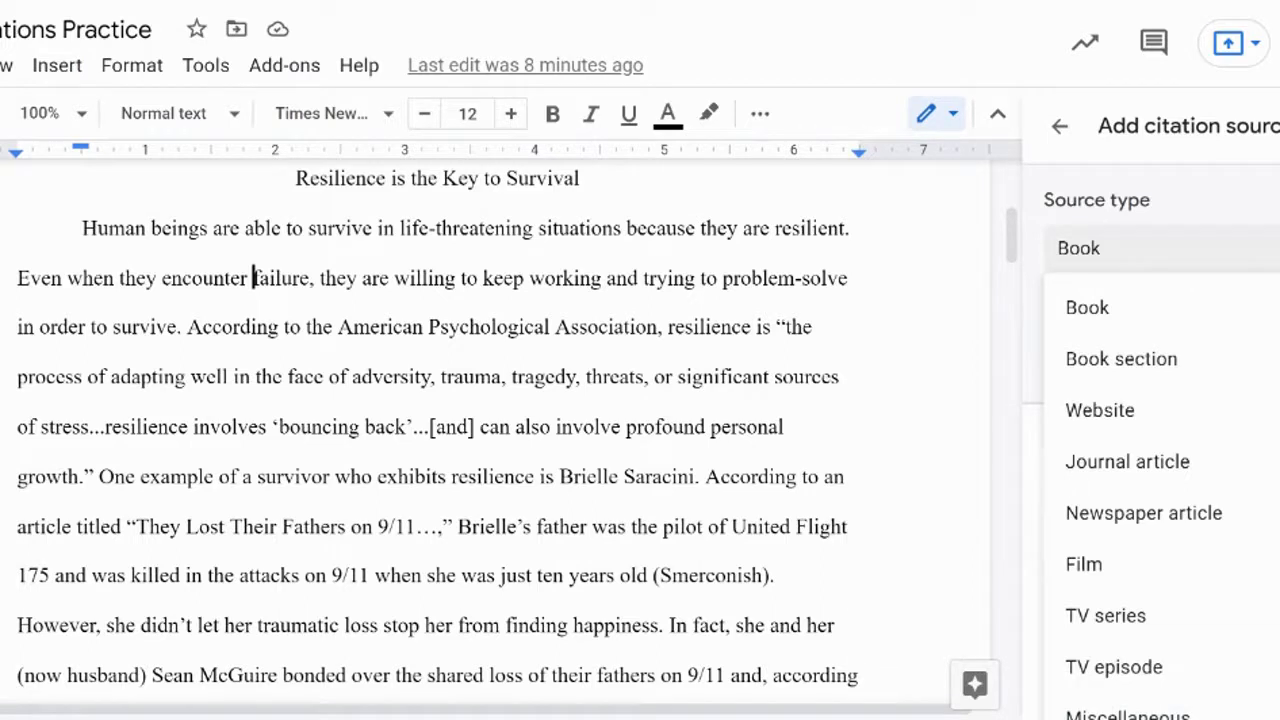
{"action": "left_click", "coordinate": [537, 228]}
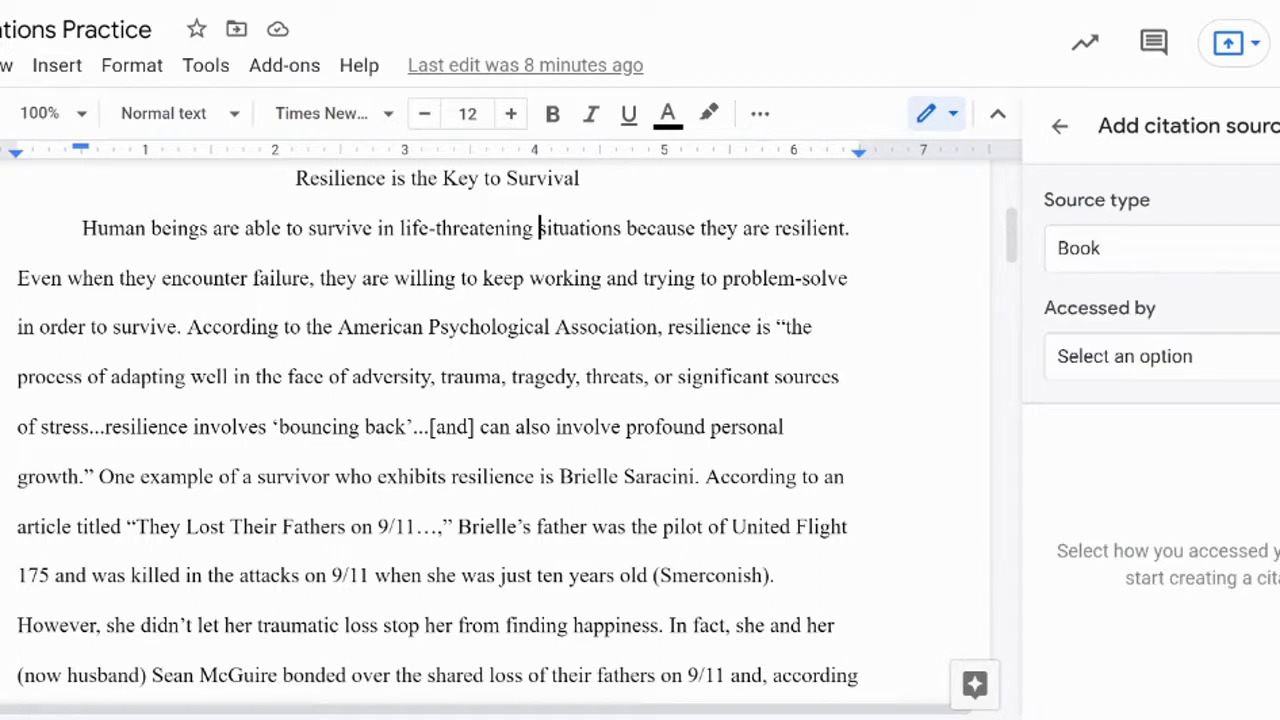
{"action": "left_click", "coordinate": [1200, 270]}
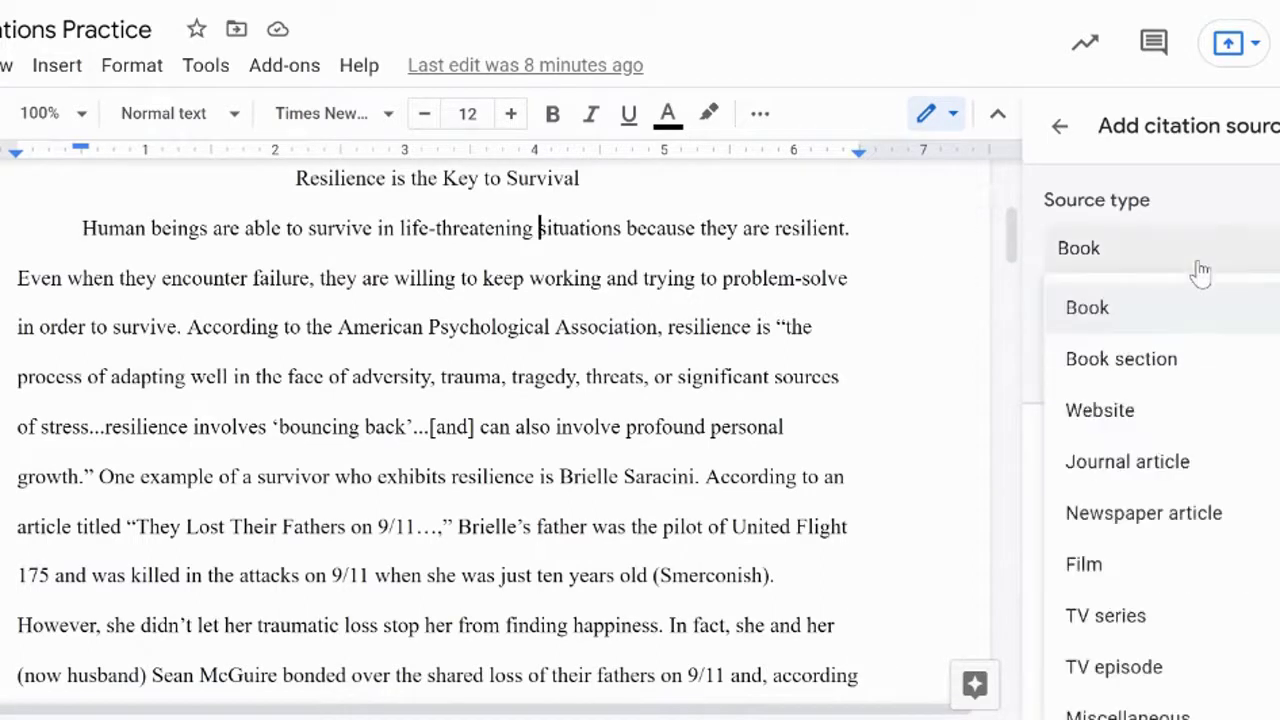
{"action": "left_click", "coordinate": [1190, 426]}
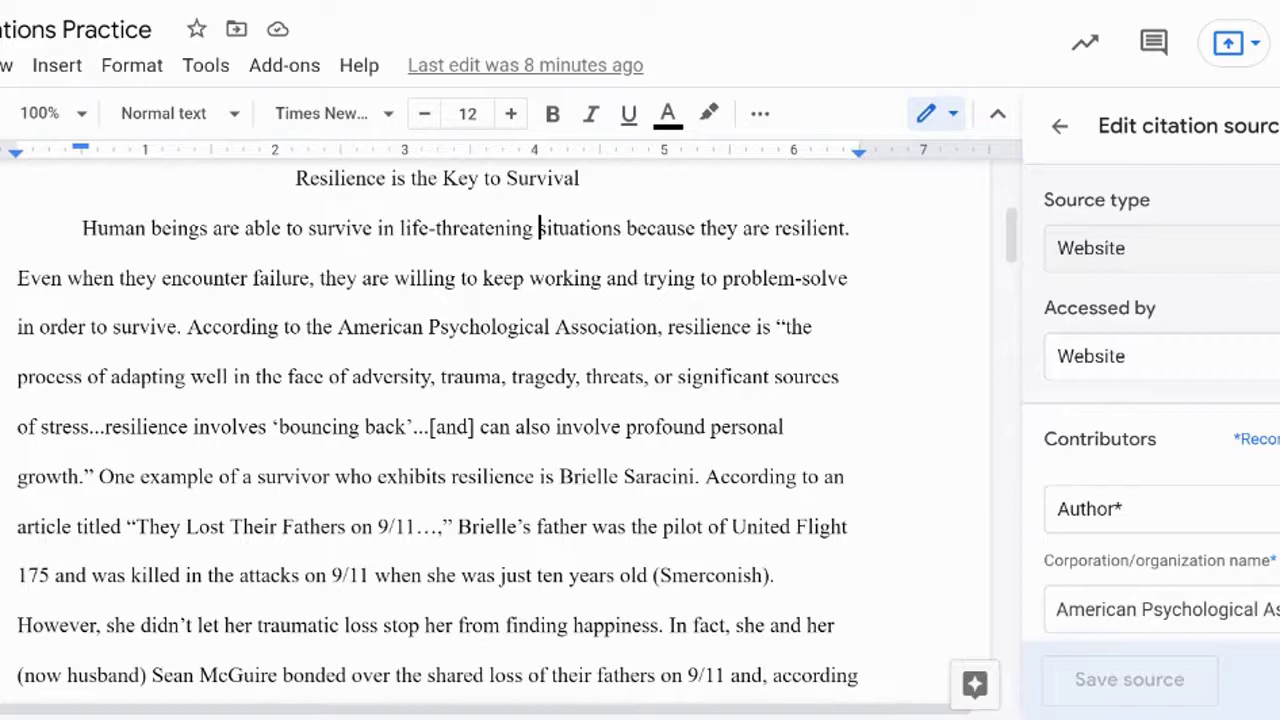
{"action": "scroll", "coordinate": [1160, 512], "scroll_direction": "down", "scroll_amount": 1}
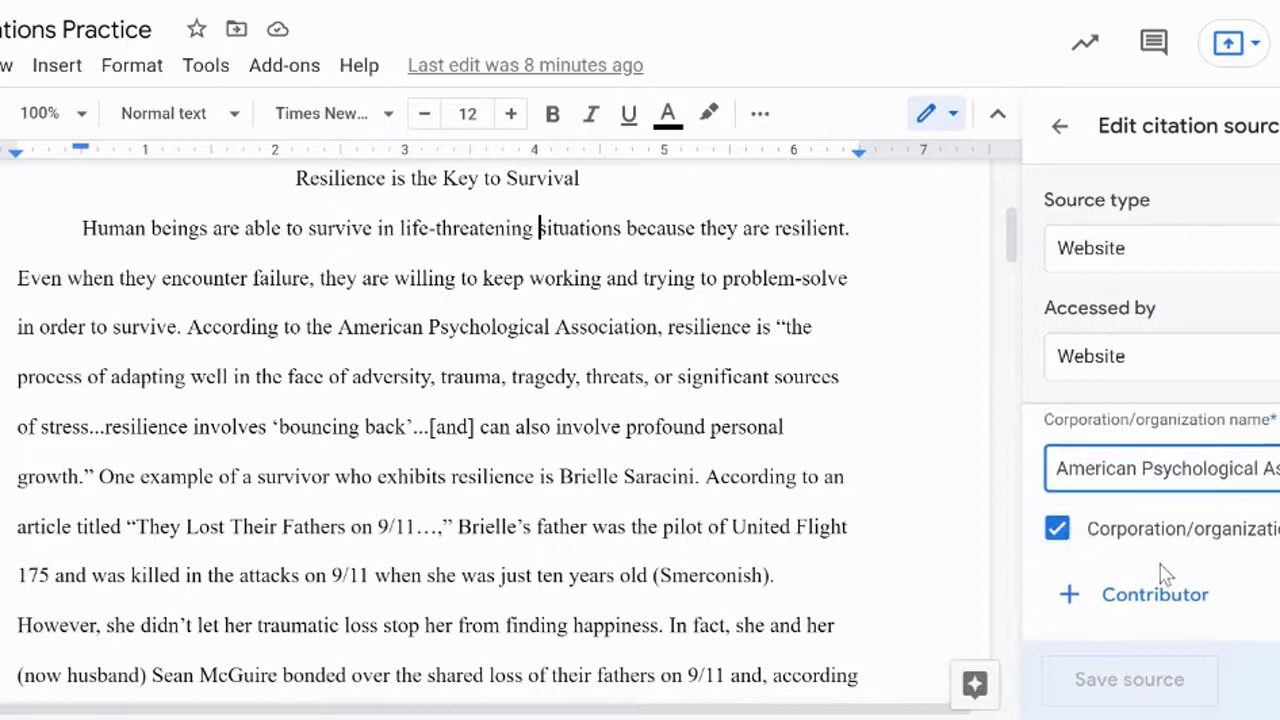
{"action": "scroll", "coordinate": [1080, 570], "scroll_direction": "down", "scroll_amount": 2}
{"action": "scroll", "coordinate": [1097, 440], "scroll_direction": "down", "scroll_amount": 2}
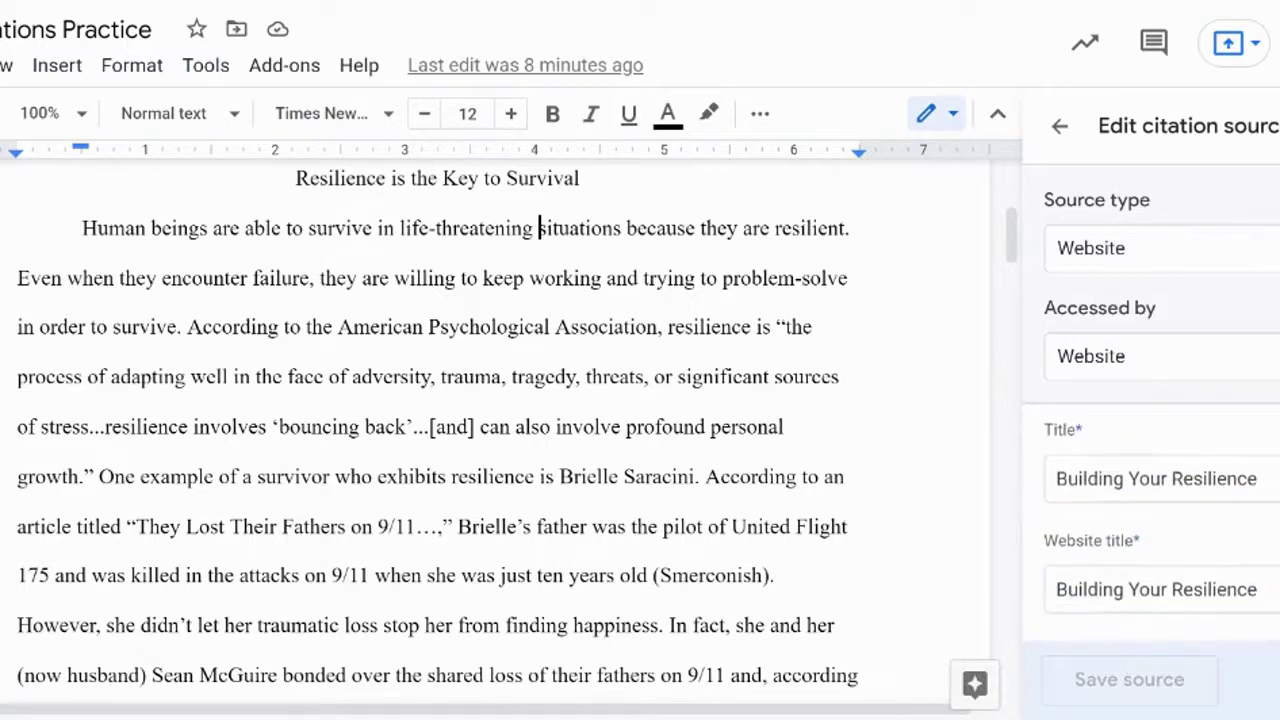
{"action": "left_click_drag", "start_coordinate": [1088, 429], "coordinate": [1076, 425]}
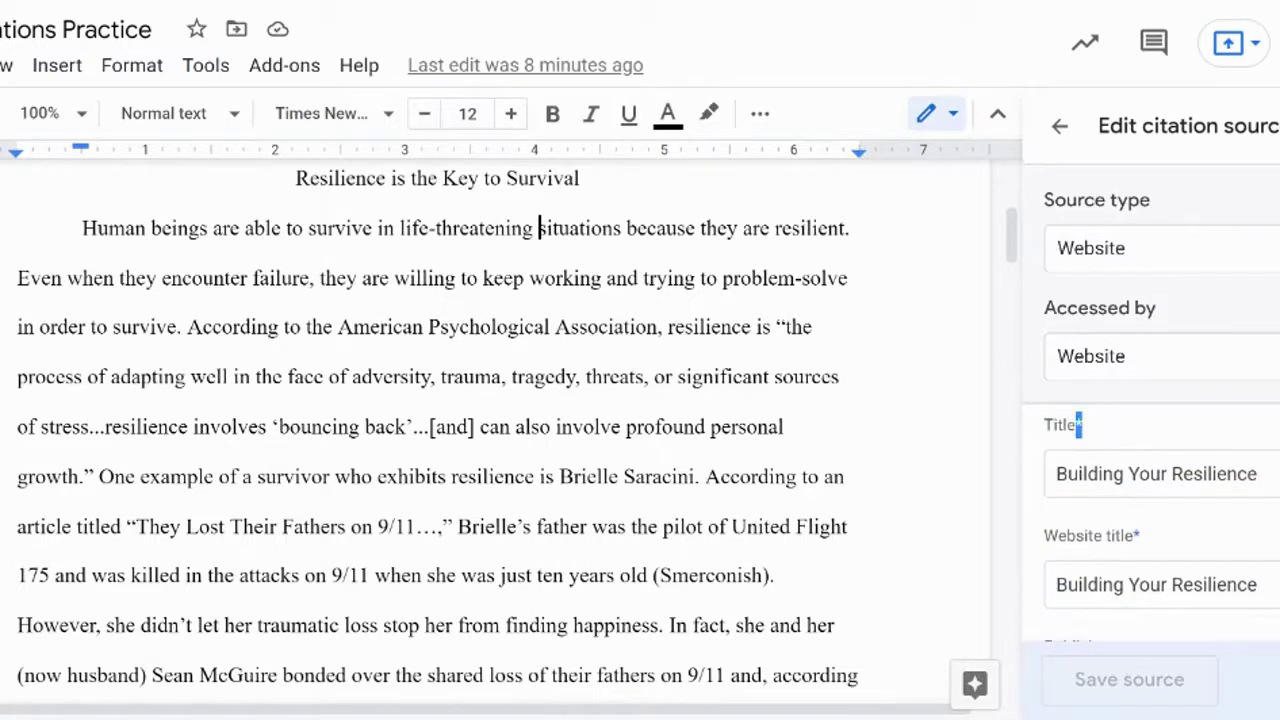
{"action": "left_click", "coordinate": [1113, 432]}
Mark the author as a corporation/organization and add another contributor entry.
{"action": "scroll", "coordinate": [1213, 508], "scroll_direction": "down", "scroll_amount": 3}
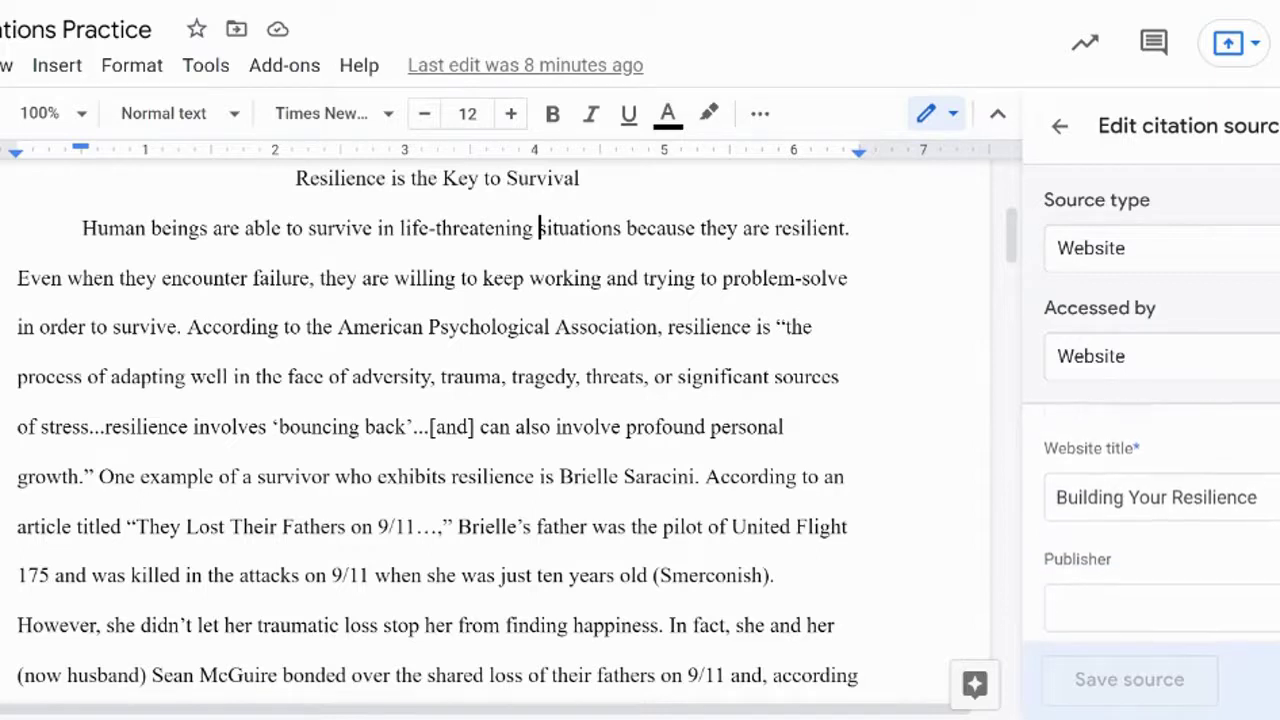
{"action": "scroll", "coordinate": [1213, 508], "scroll_direction": "down", "scroll_amount": 2}
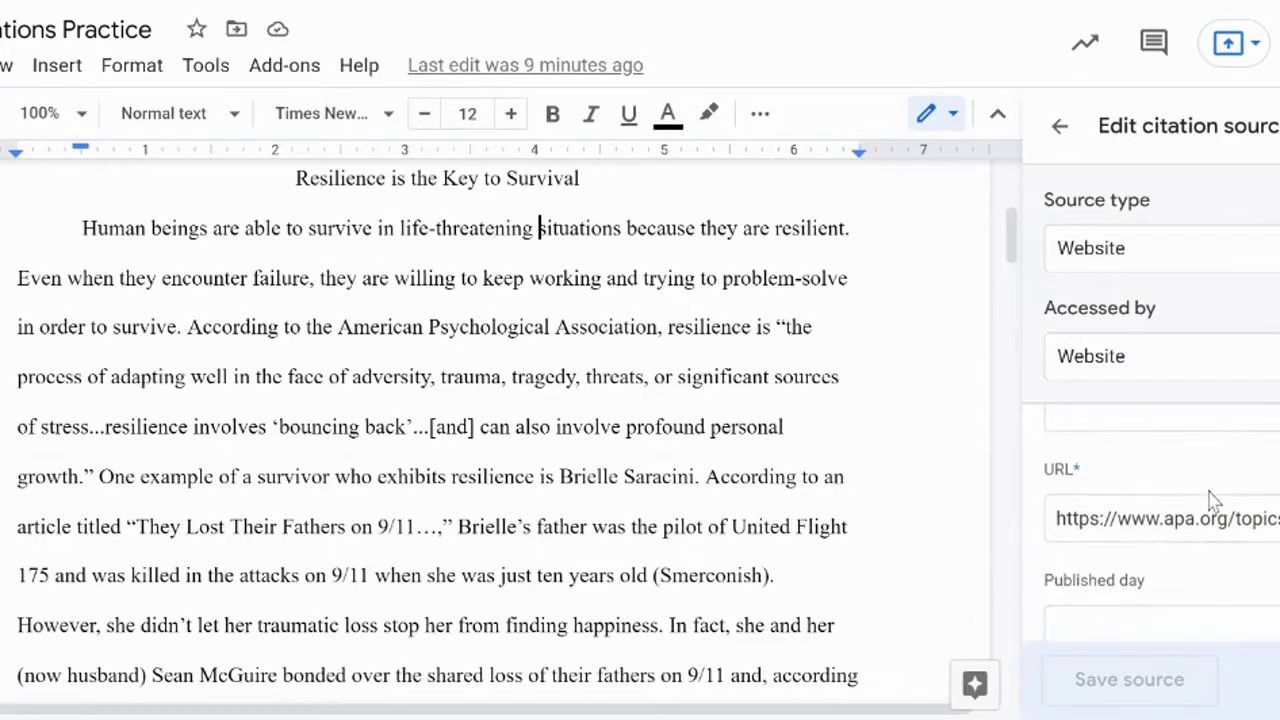
{"action": "scroll", "coordinate": [1212, 499], "scroll_direction": "down", "scroll_amount": 3}
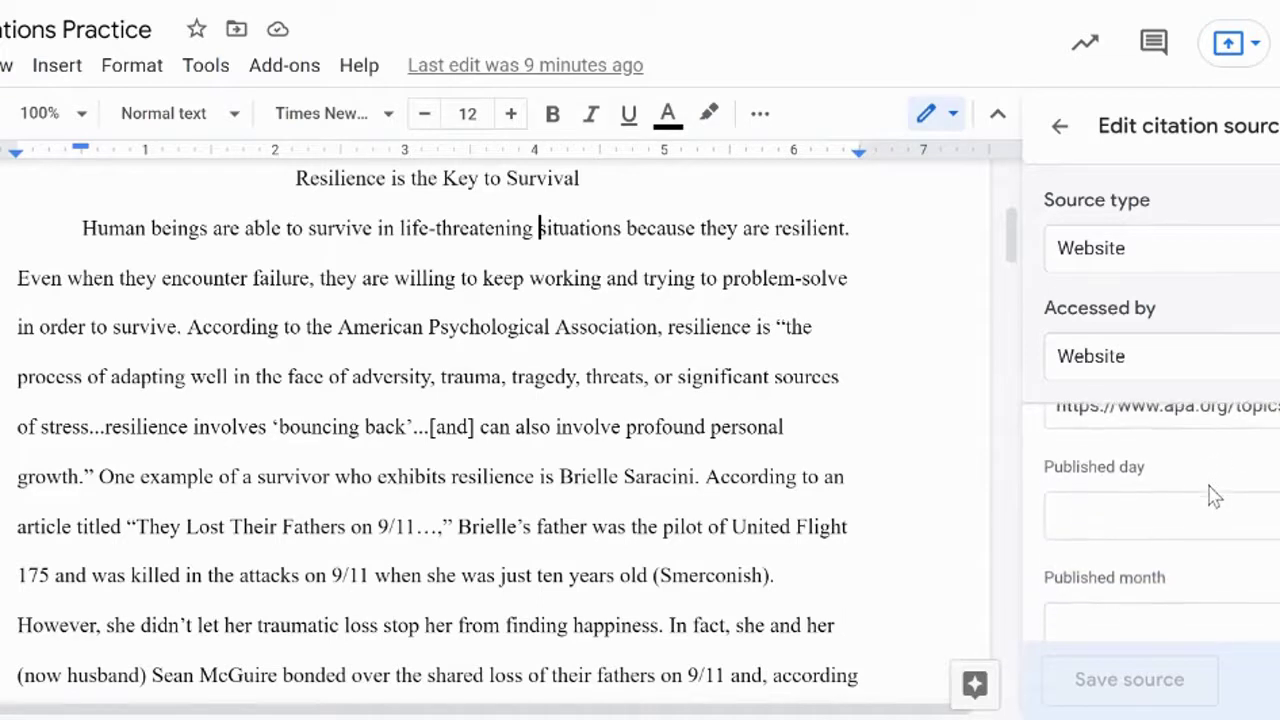
{"action": "scroll", "coordinate": [1213, 497], "scroll_direction": "down", "scroll_amount": 3}
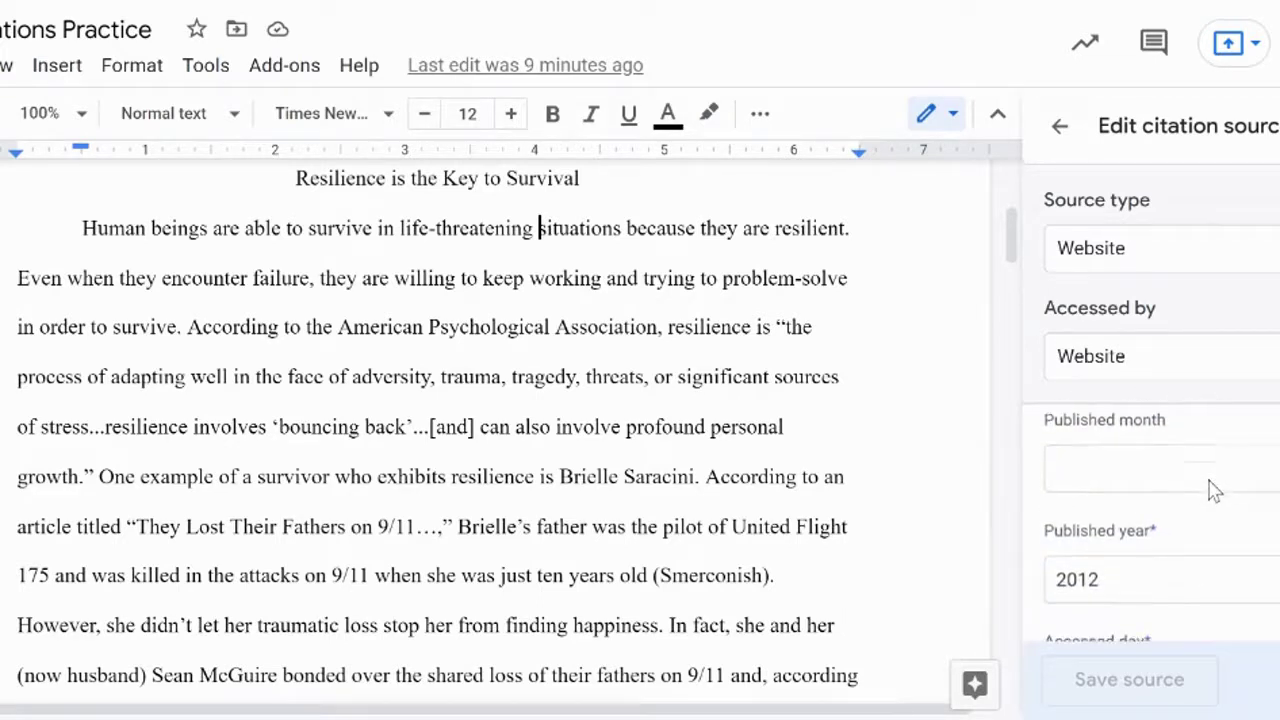
{"action": "scroll", "coordinate": [1213, 490], "scroll_direction": "down", "scroll_amount": 3}
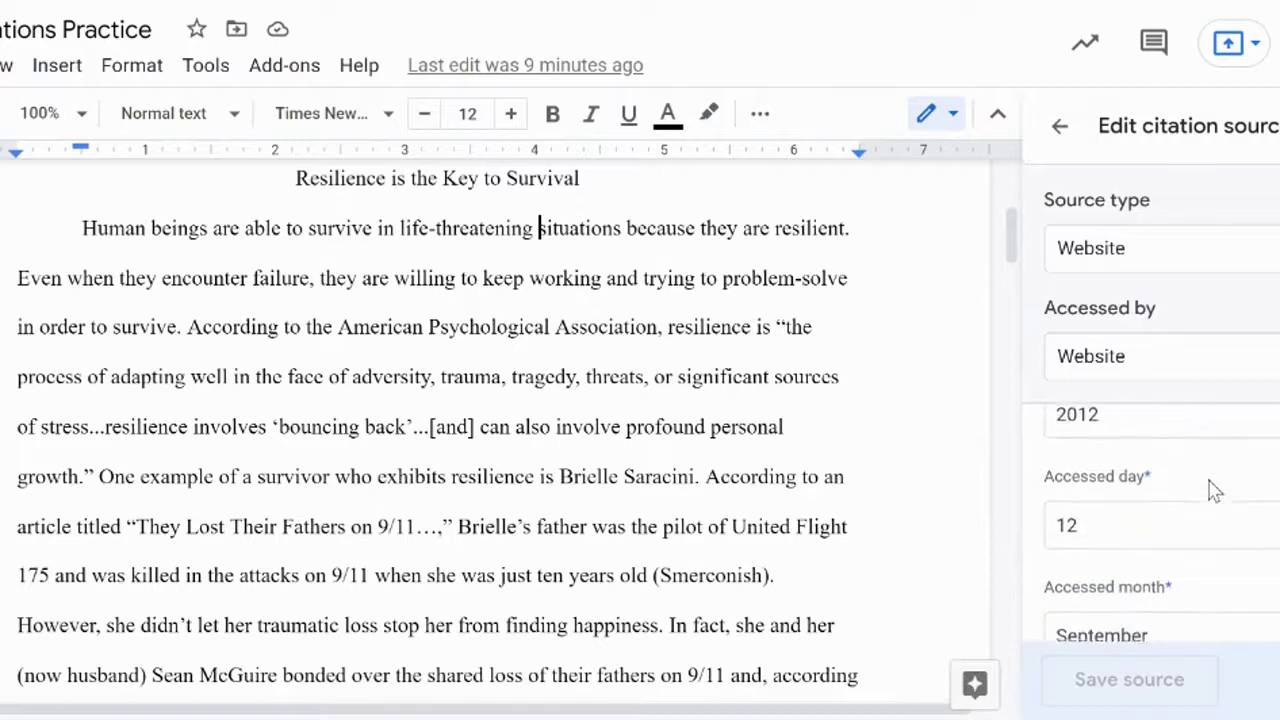
{"action": "scroll", "coordinate": [1213, 490], "scroll_direction": "down", "scroll_amount": 3}
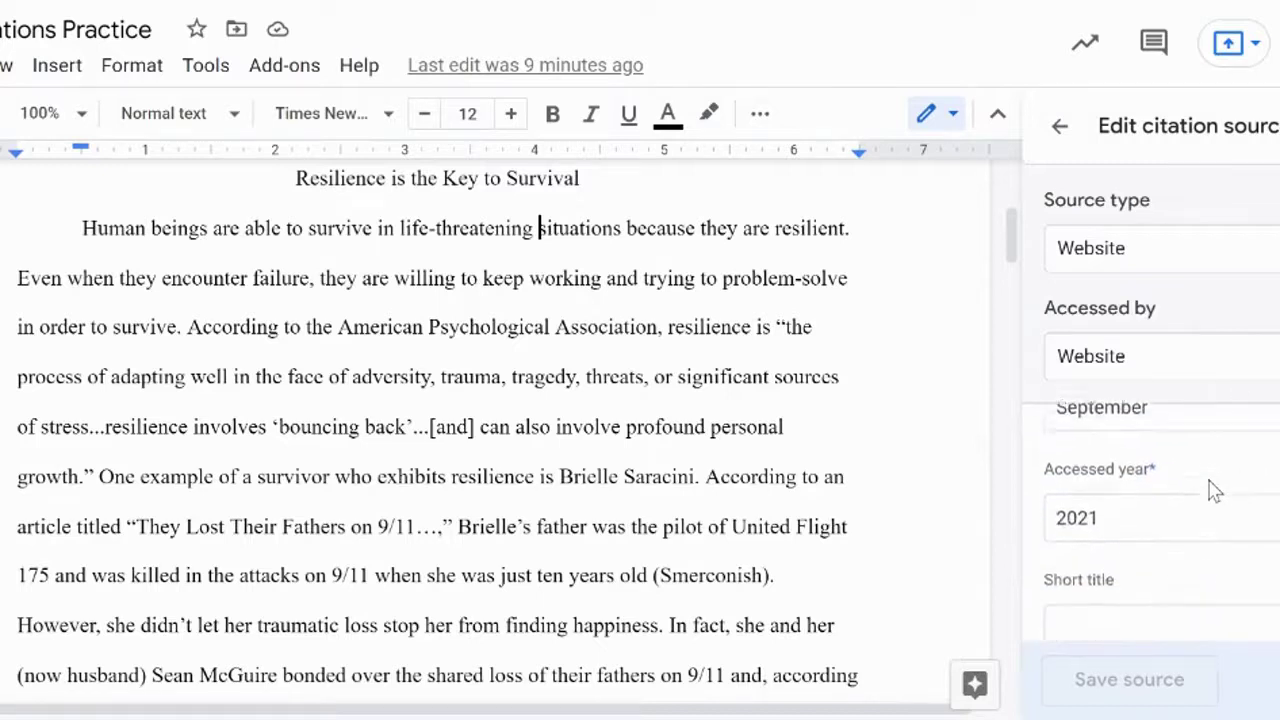
{"action": "scroll", "coordinate": [1213, 490], "scroll_direction": "down", "scroll_amount": 1}
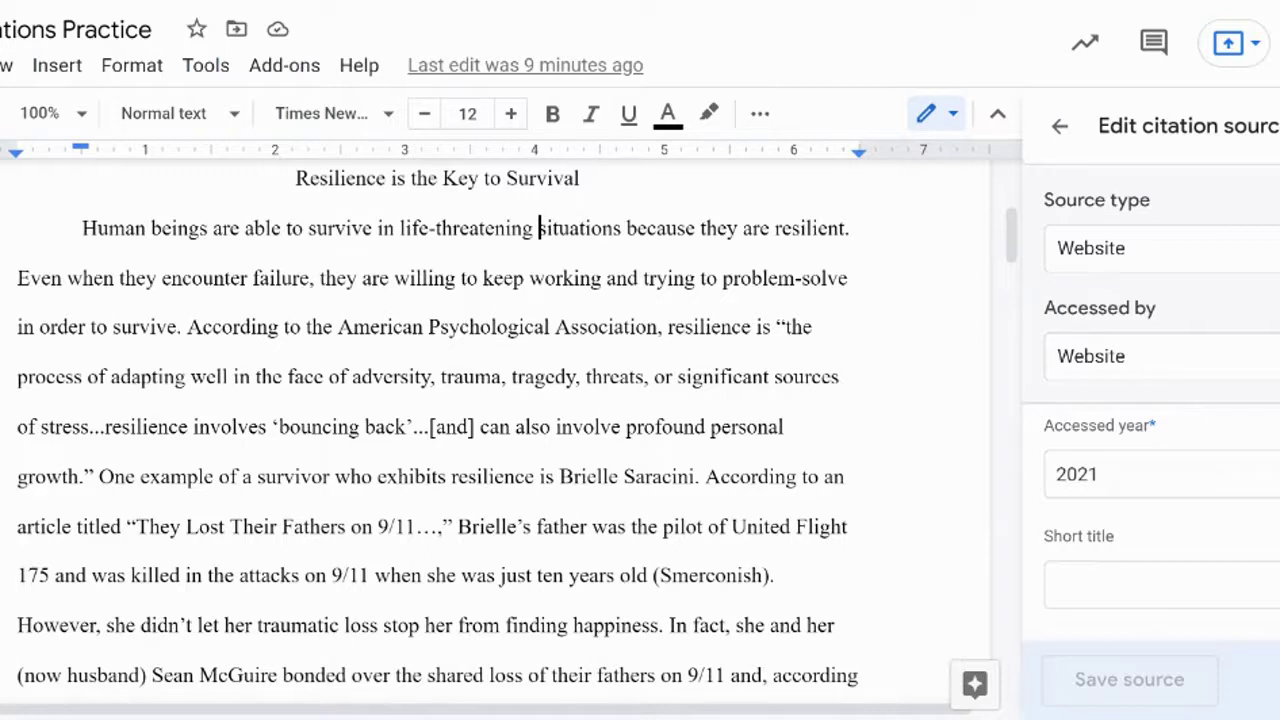
{"action": "scroll", "coordinate": [1150, 450], "scroll_direction": "up", "scroll_amount": 3}
{"action": "left_click", "coordinate": [1058, 534]}
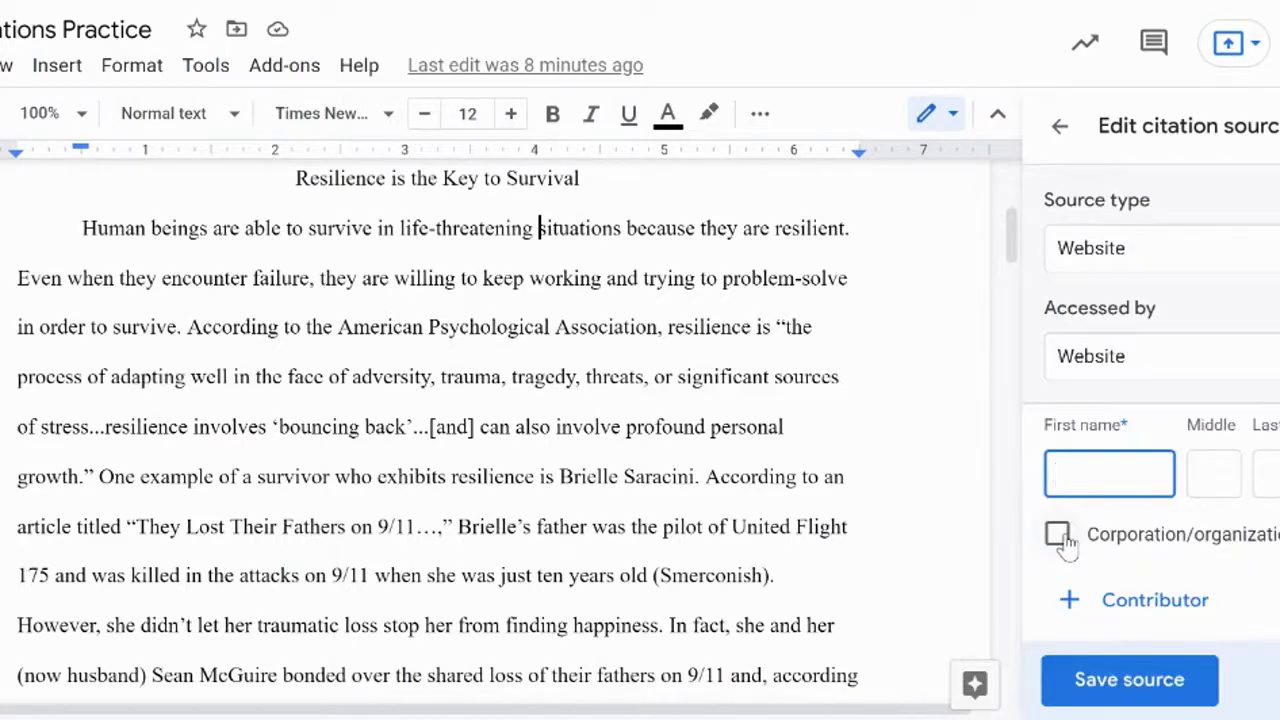
{"action": "left_click", "coordinate": [1058, 534]}
{"action": "left_click", "coordinate": [1058, 534]}
{"action": "left_click", "coordinate": [1062, 538]}
{"action": "left_click", "coordinate": [1062, 538]}
{"action": "left_click", "coordinate": [1060, 537]}
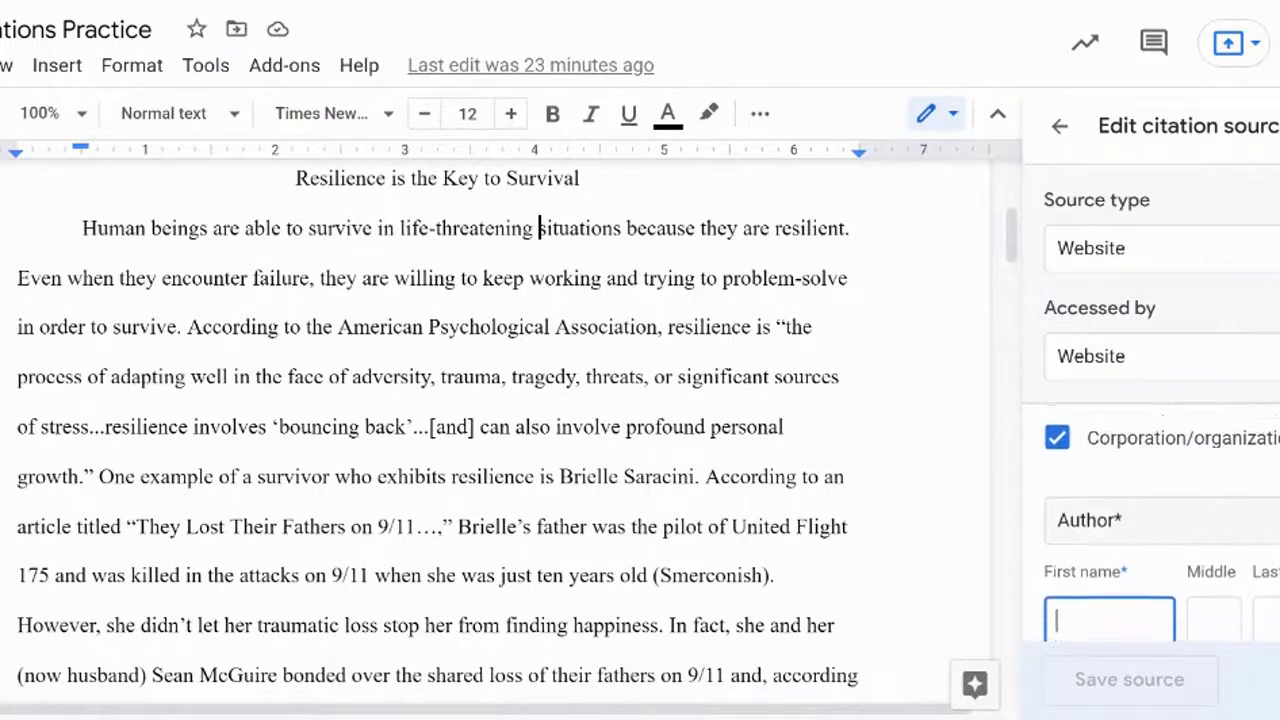
{"action": "scroll", "coordinate": [1210, 535], "scroll_direction": "down", "scroll_amount": 3}
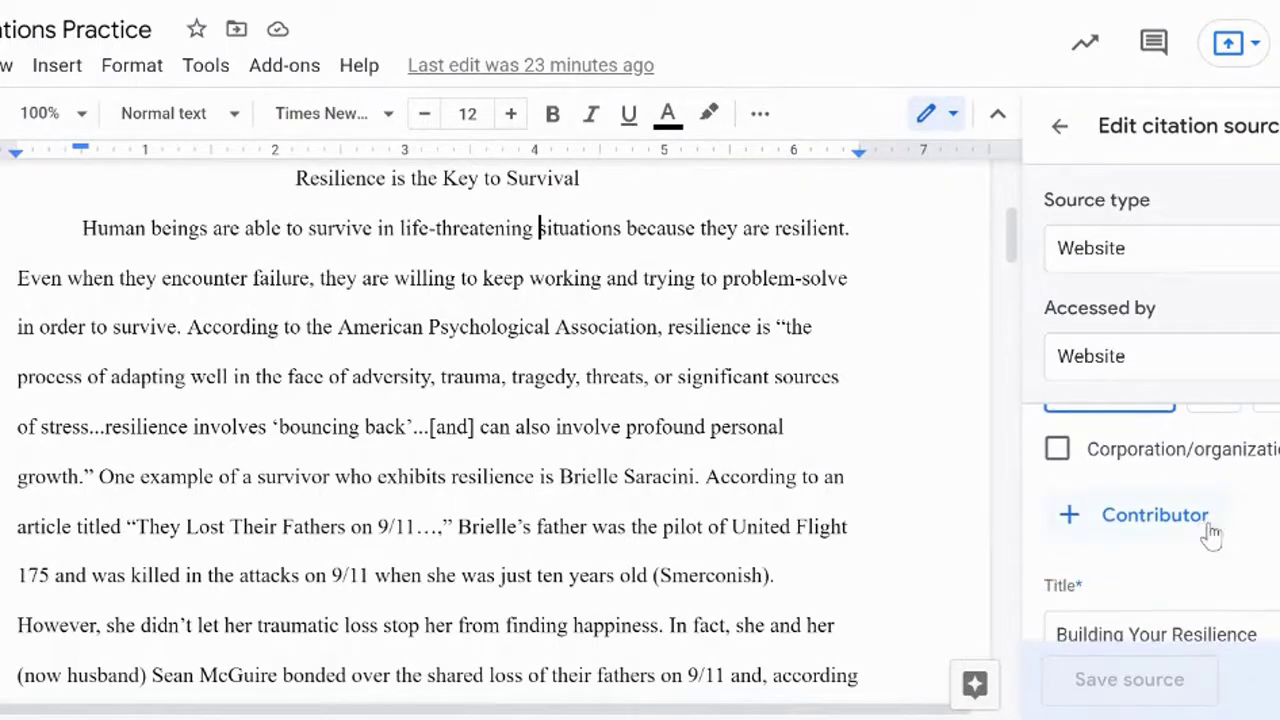
{"action": "left_click", "coordinate": [1210, 535]}
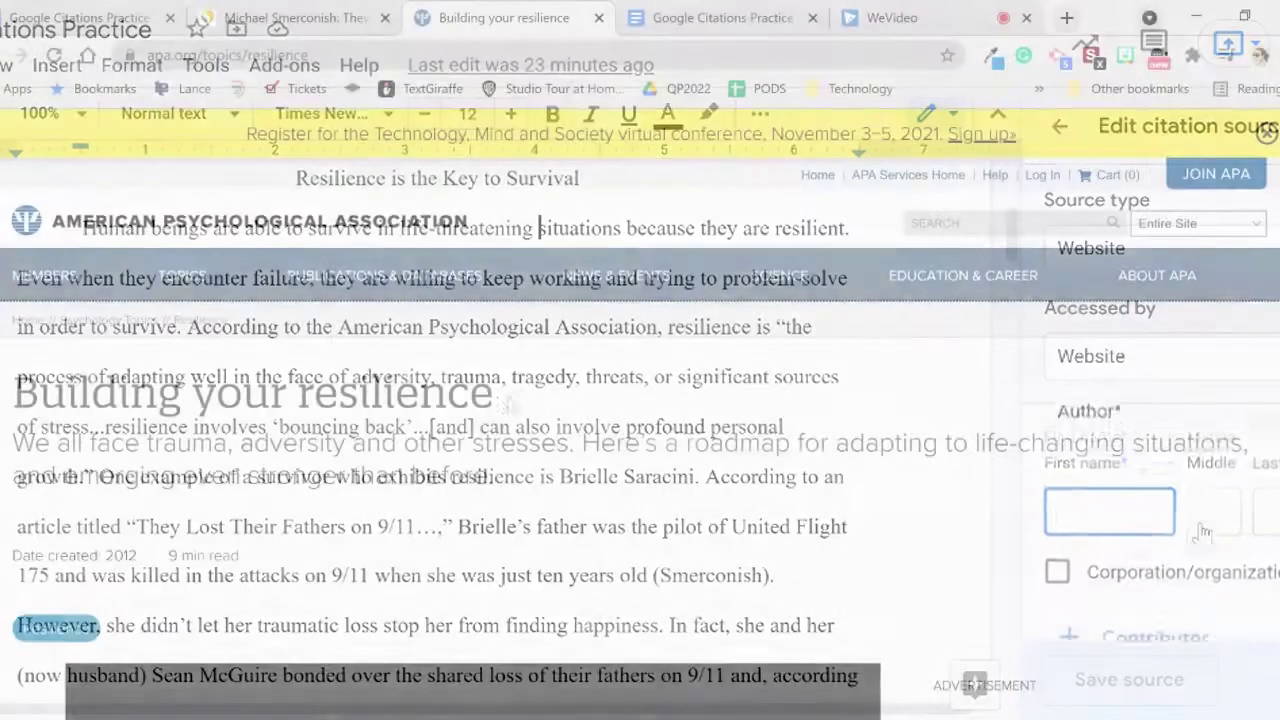
Reload the APA resilience page and highlight its web address and 'Date created: 2012'.
{"action": "left_click_drag", "start_coordinate": [493, 392], "coordinate": [12, 392]}
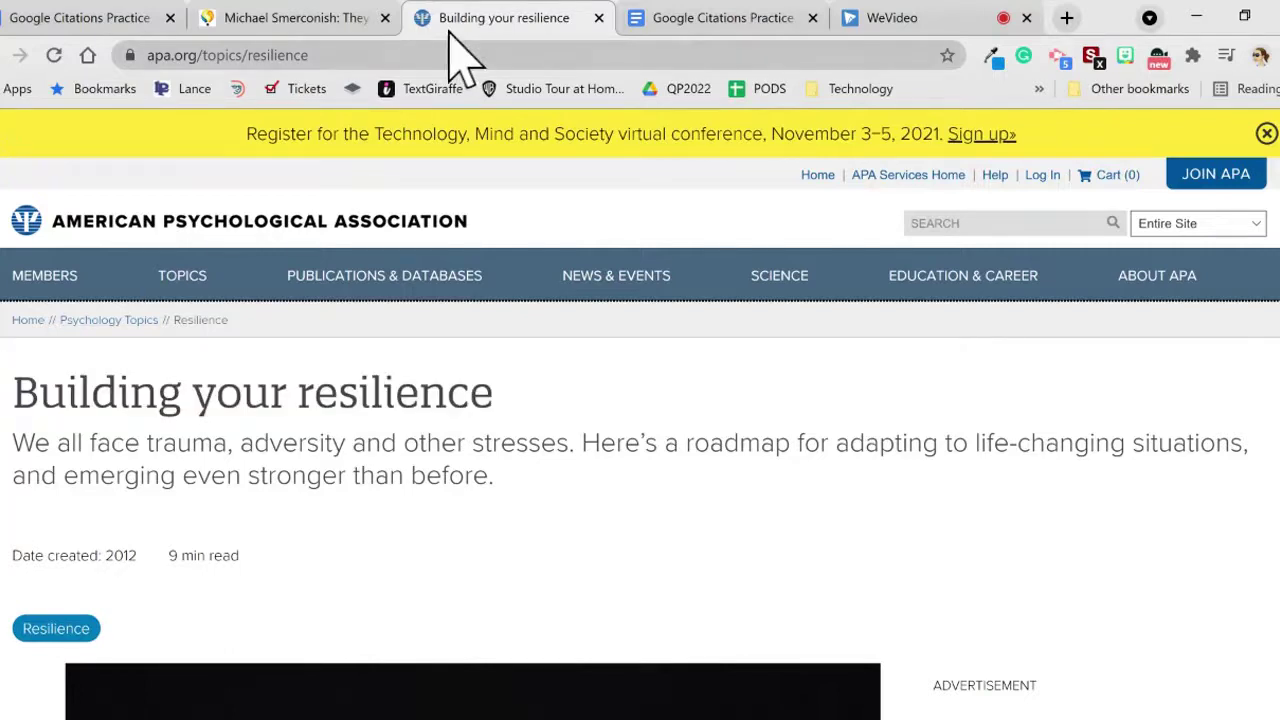
{"action": "left_click_drag", "start_coordinate": [445, 22], "coordinate": [487, 22]}
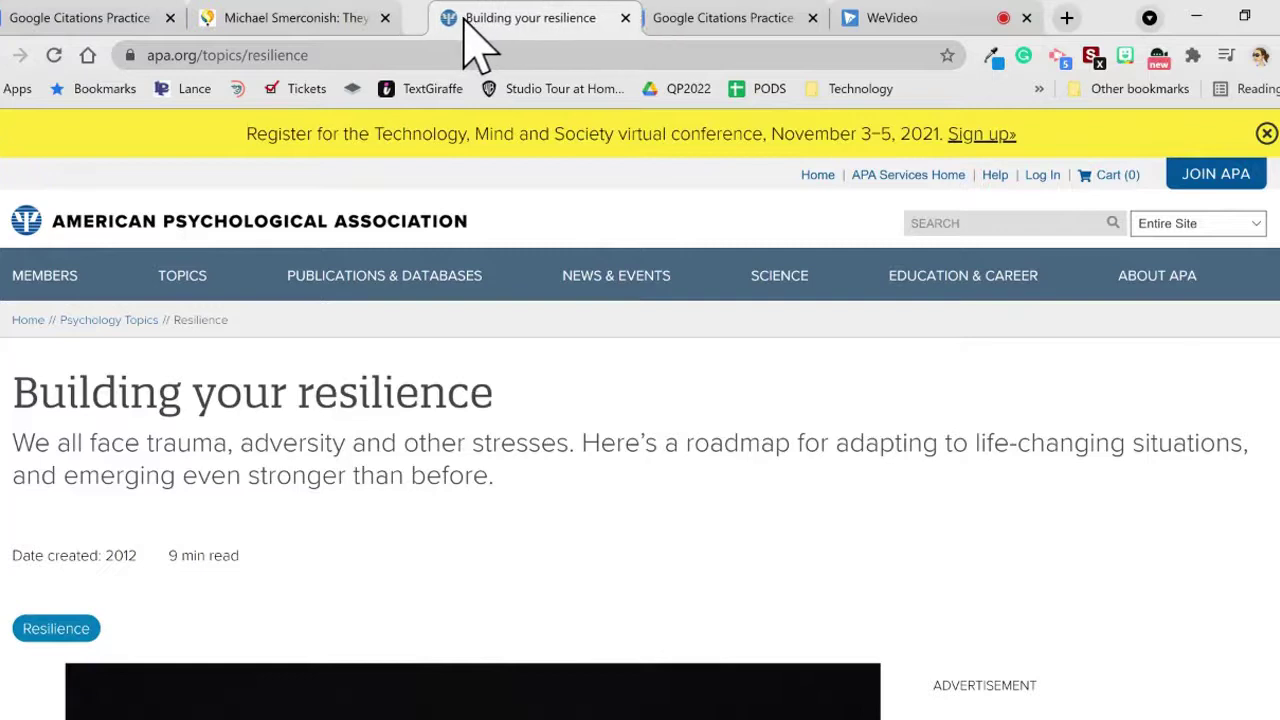
{"action": "mouse_move", "coordinate": [462, 20]}
{"action": "left_mouse_down"}
{"action": "mouse_move", "coordinate": [440, 23]}
{"action": "mouse_move", "coordinate": [489, 23]}
{"action": "mouse_move", "coordinate": [441, 28]}
{"action": "left_mouse_up"}
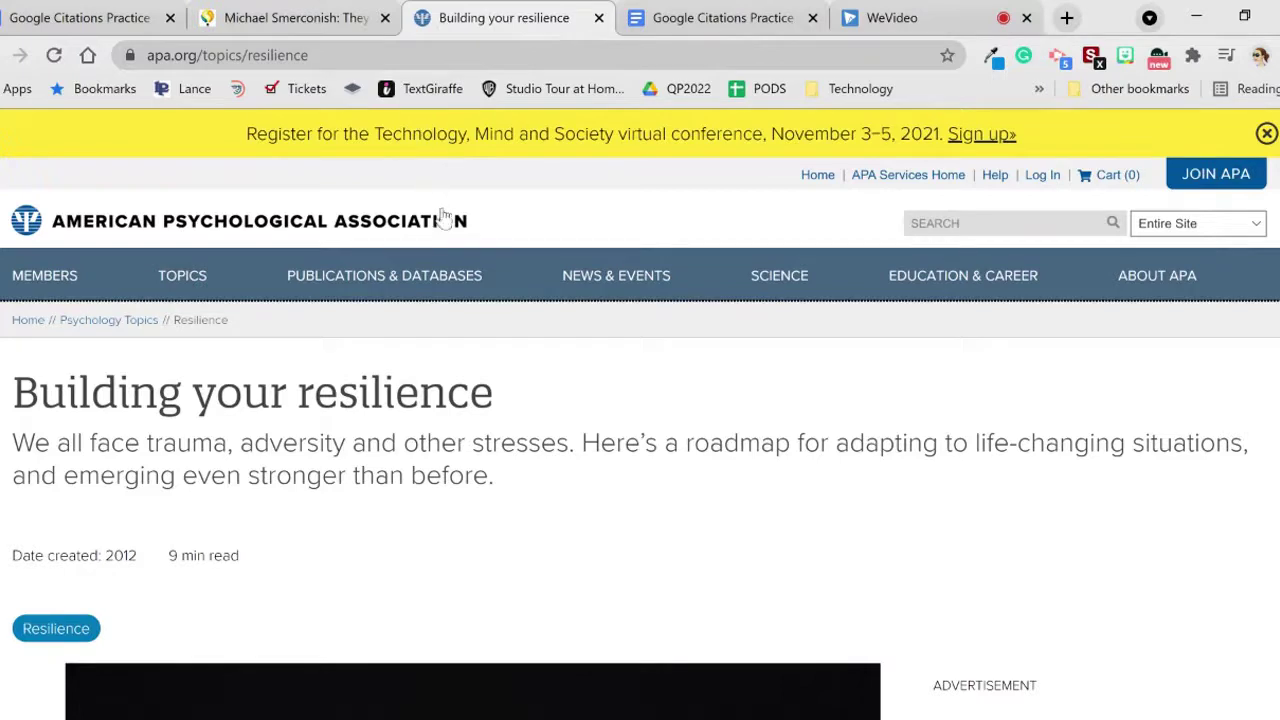
{"action": "triple_click", "coordinate": [480, 222]}
{"action": "left_click", "coordinate": [160, 232]}
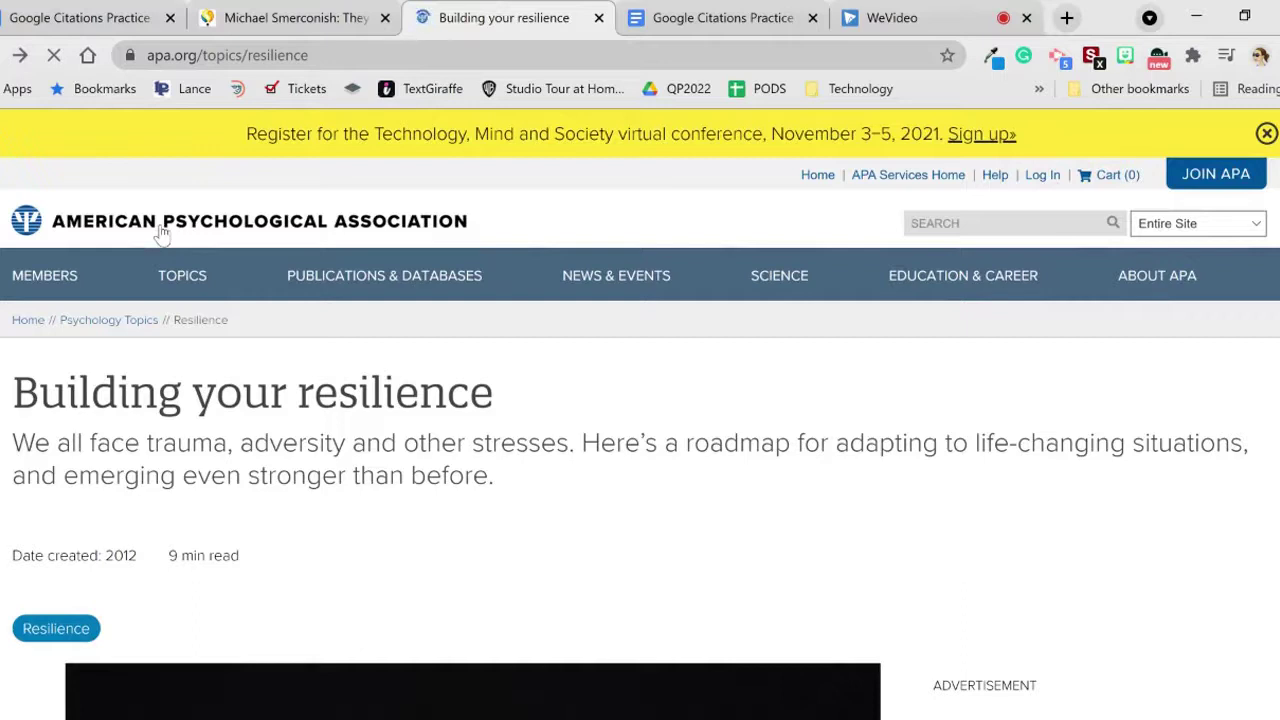
{"action": "left_click_drag", "start_coordinate": [393, 55], "coordinate": [147, 55]}
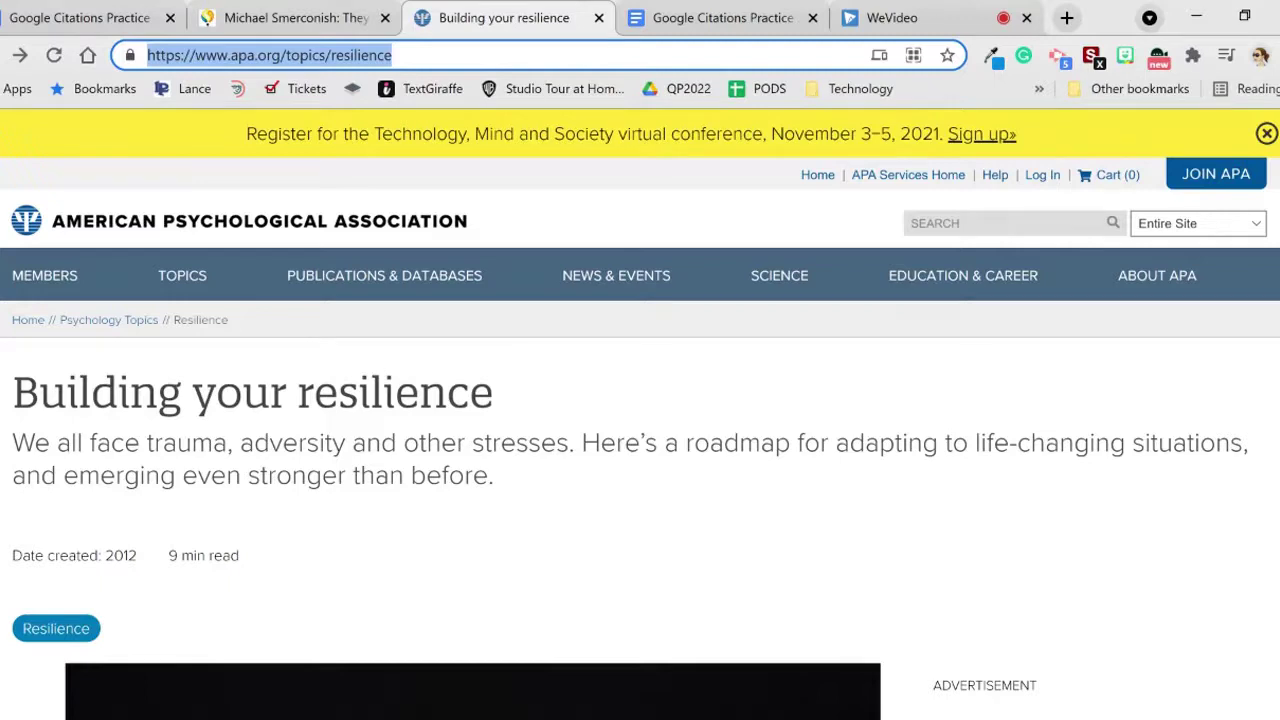
{"action": "left_click", "coordinate": [203, 53]}
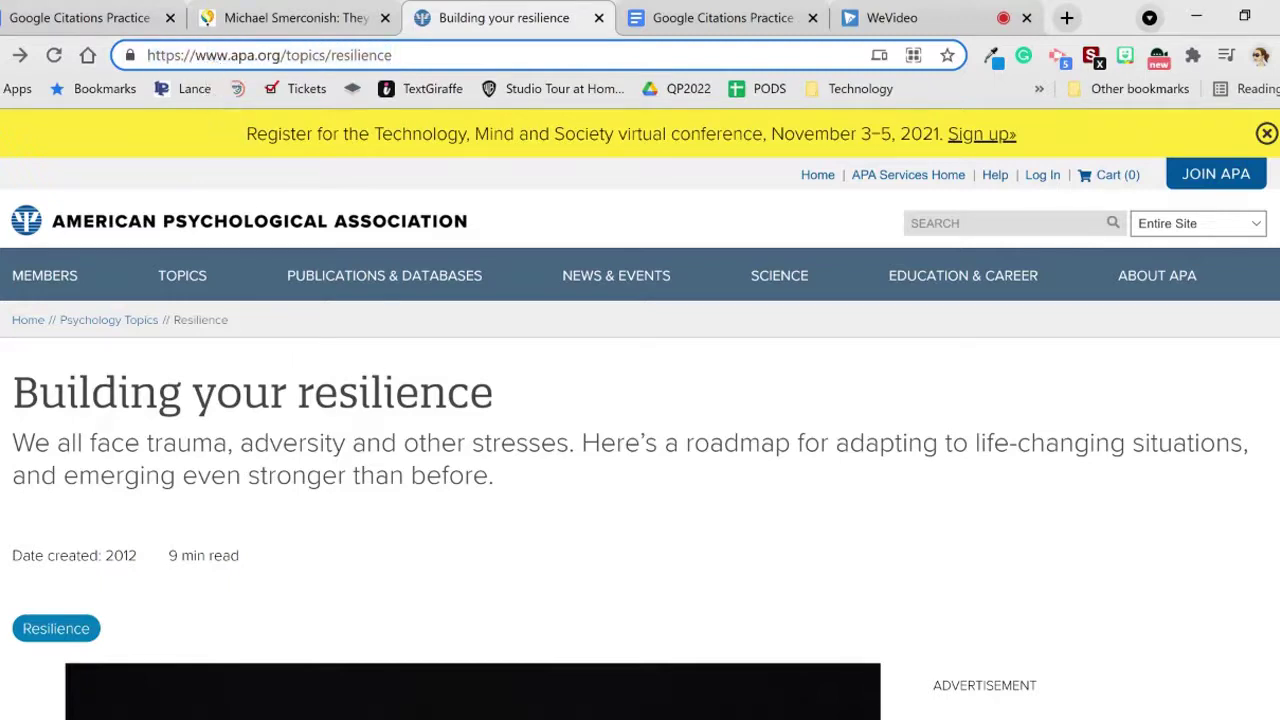
{"action": "left_click_drag", "start_coordinate": [138, 557], "coordinate": [97, 556]}
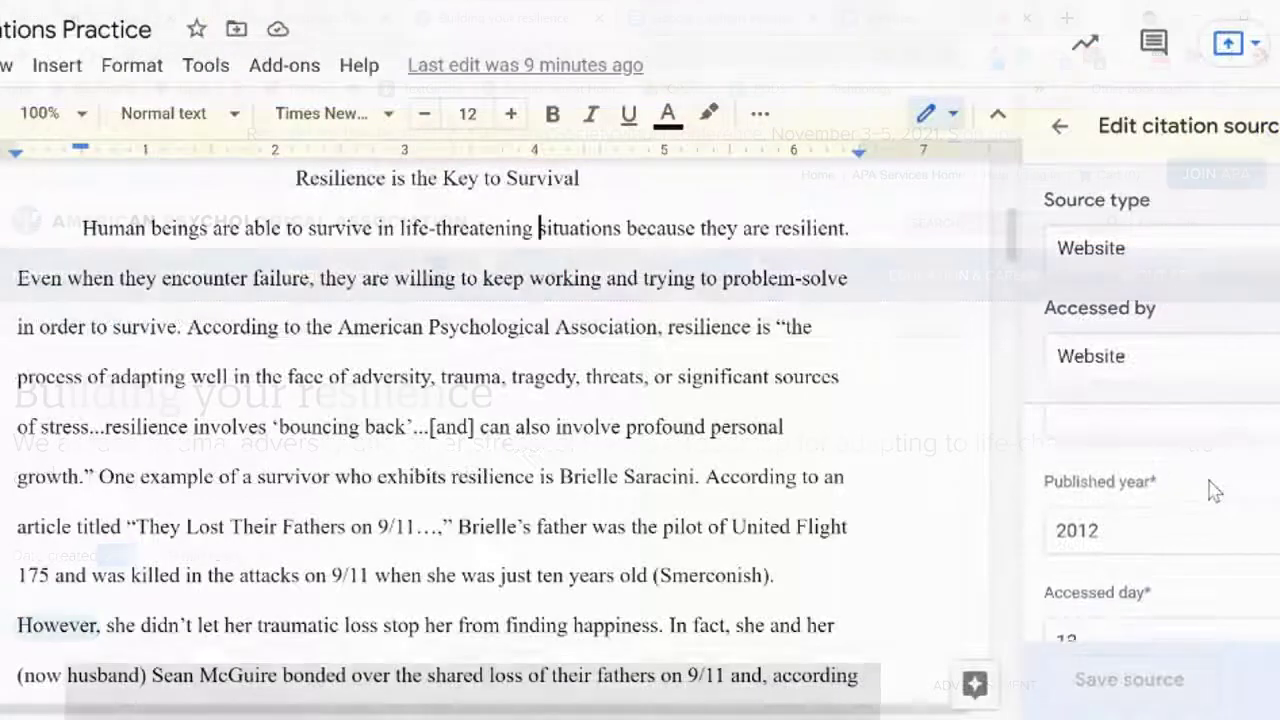
{"action": "scroll", "coordinate": [1213, 490], "scroll_direction": "down", "scroll_amount": 1}
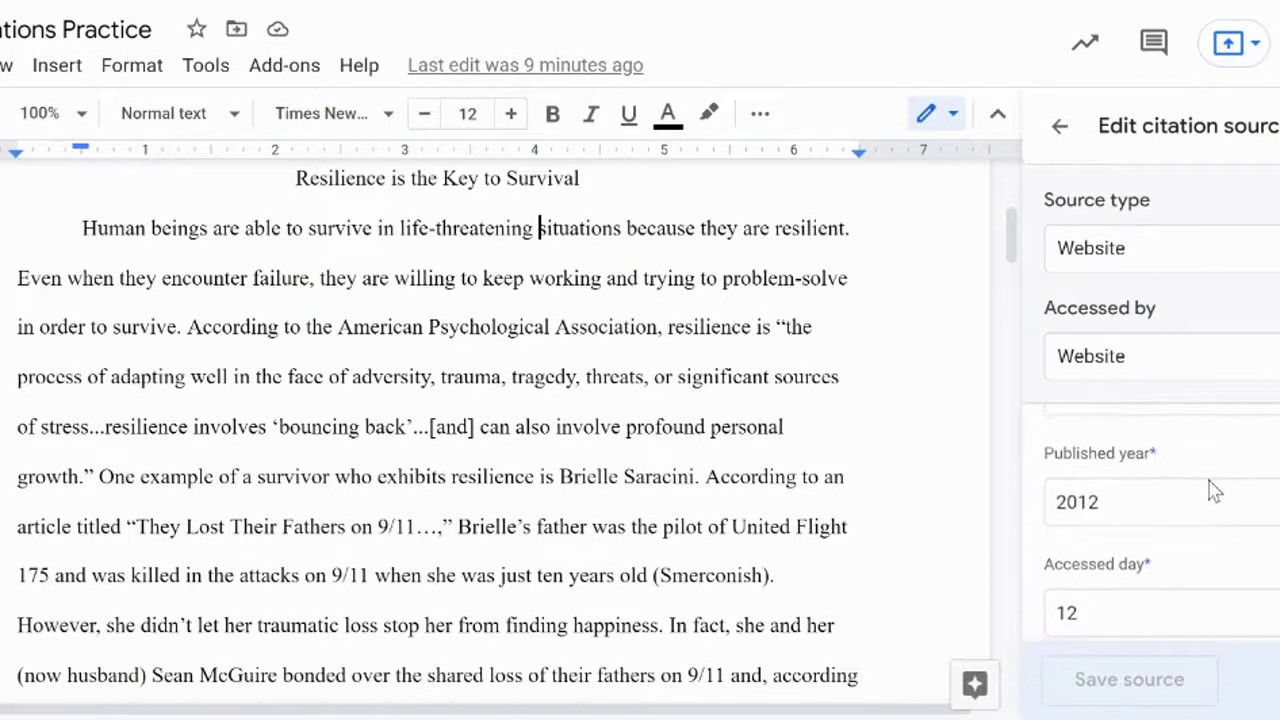
{"action": "scroll", "coordinate": [1213, 490], "scroll_direction": "down", "scroll_amount": 1}
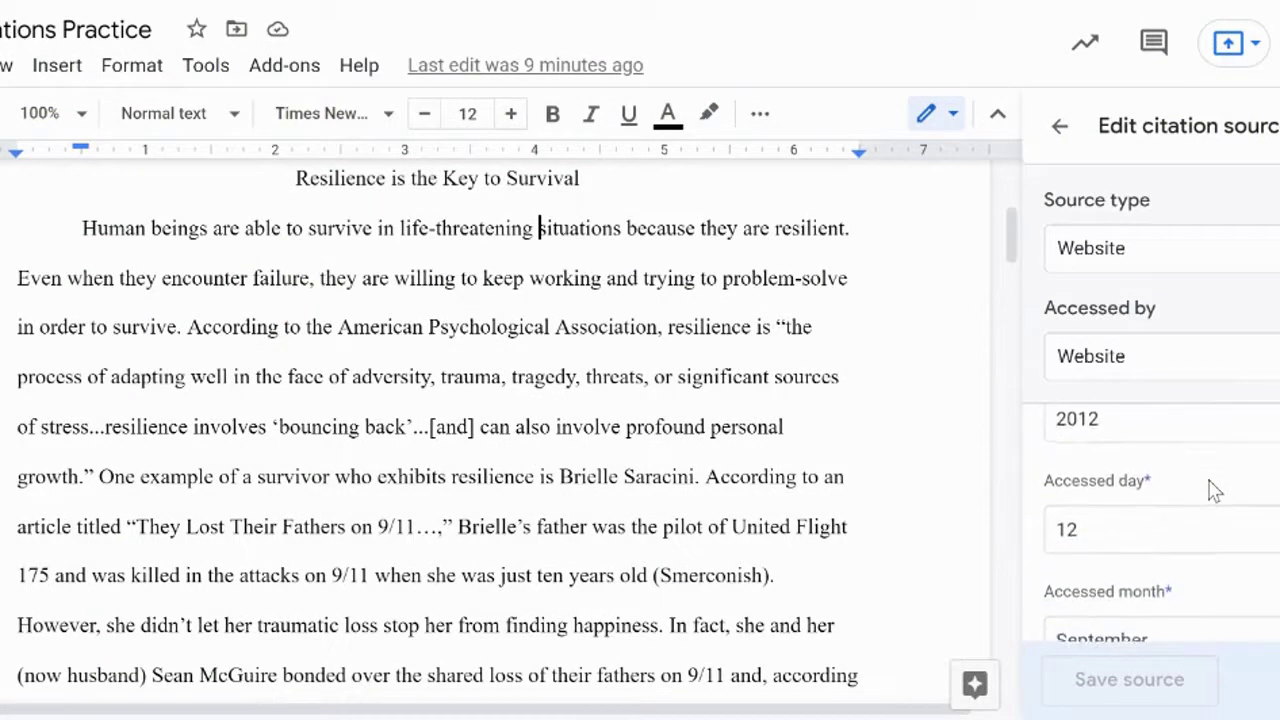
{"action": "scroll", "coordinate": [1213, 490], "scroll_direction": "down", "scroll_amount": 2}
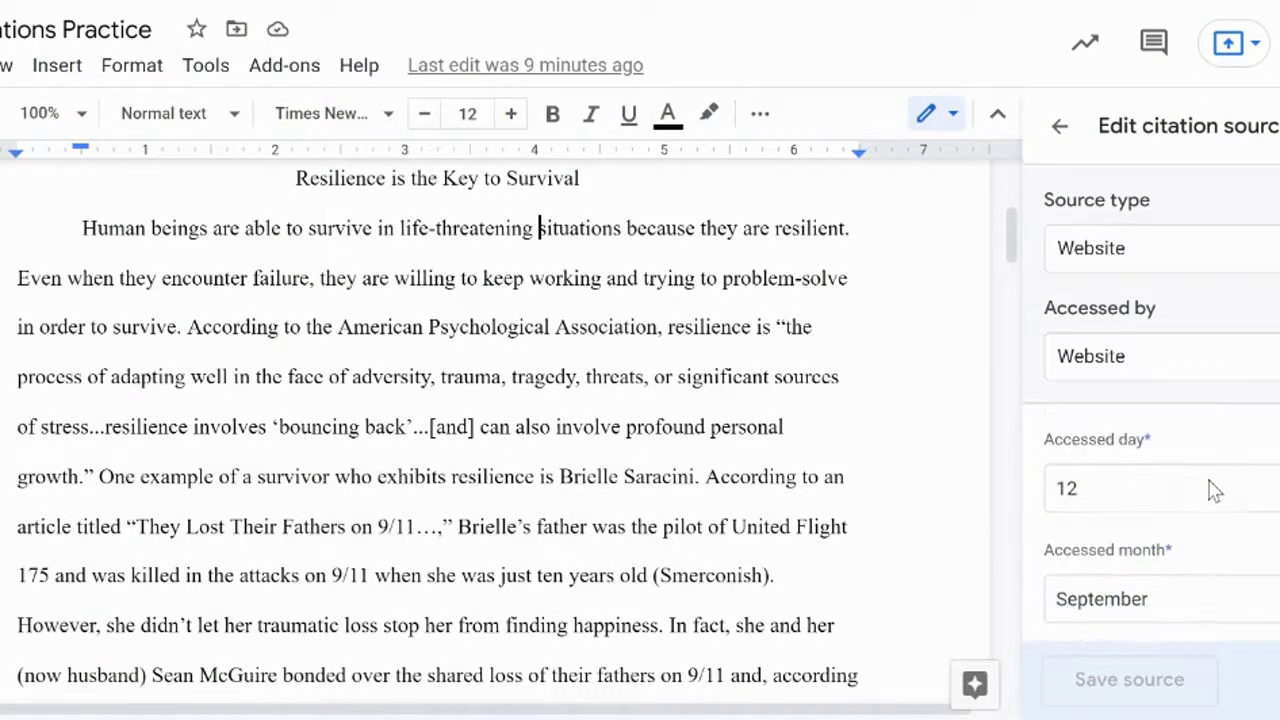
{"action": "scroll", "coordinate": [1213, 490], "scroll_direction": "down", "scroll_amount": 1}
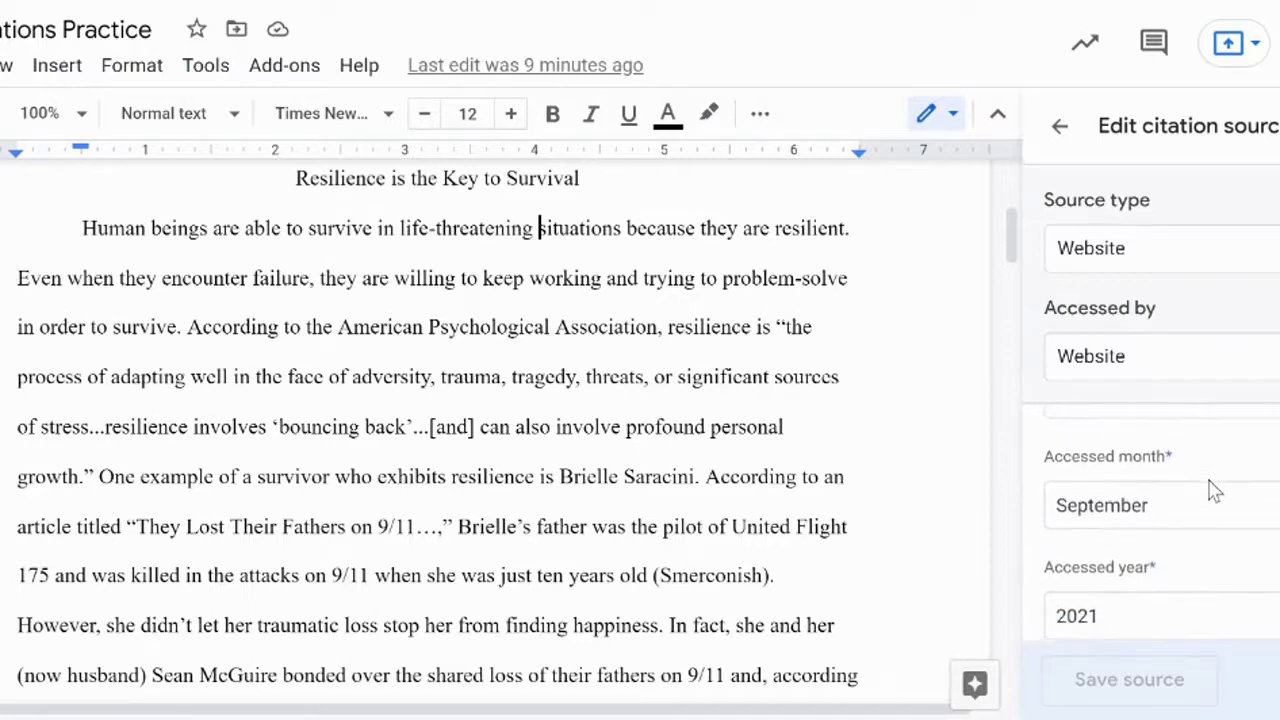
{"action": "scroll", "coordinate": [1213, 490], "scroll_direction": "down", "scroll_amount": 2}
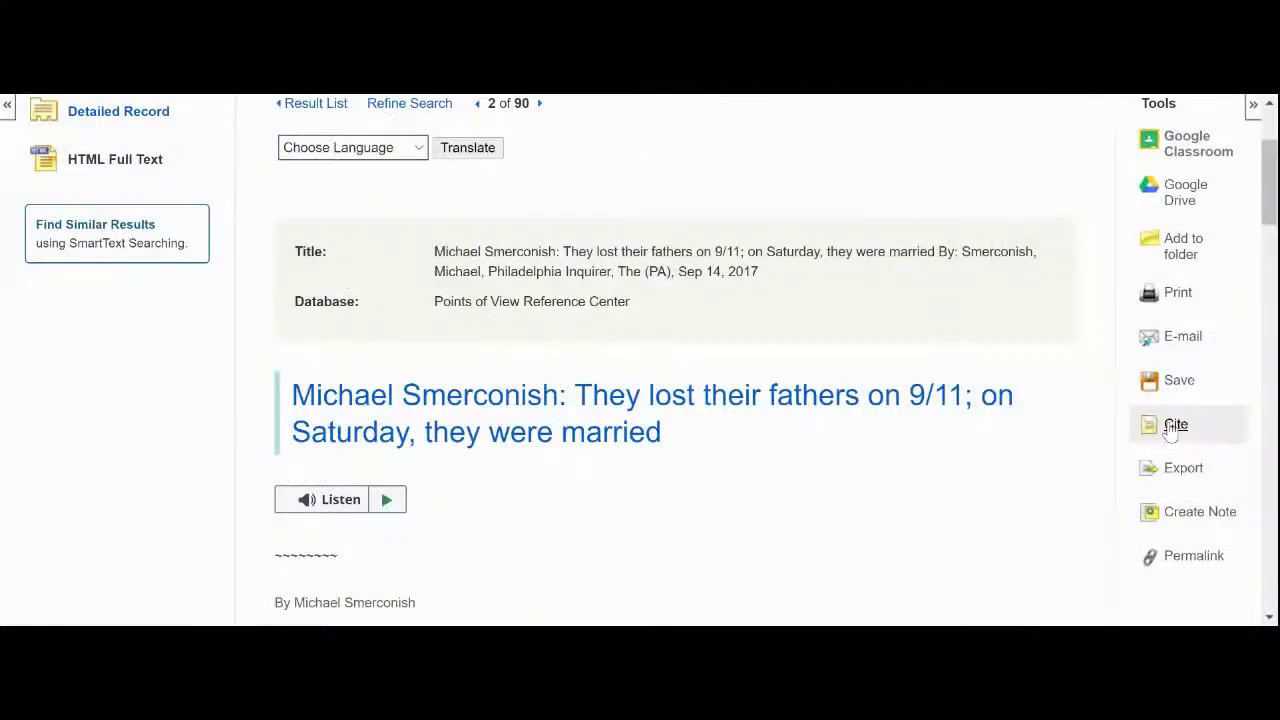
Copy the author's surname and first name from the EBSCOhost MLA citation into the source.
{"action": "left_click", "coordinate": [1170, 428]}
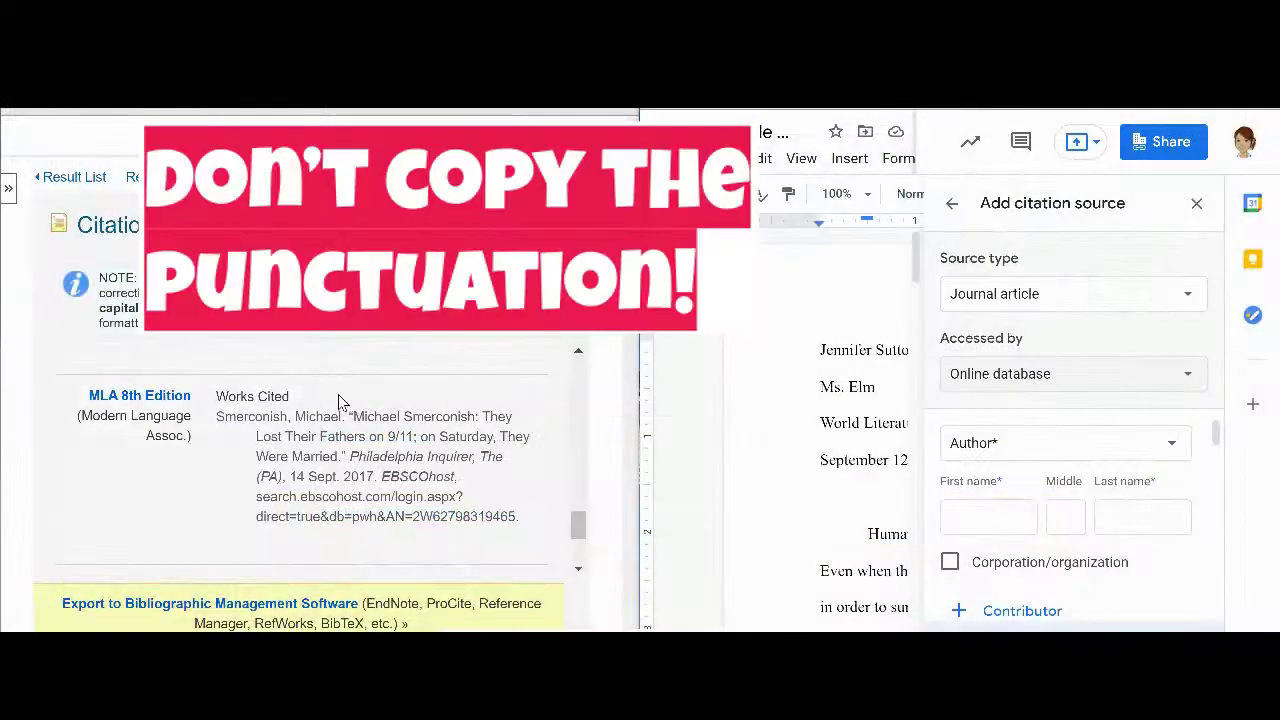
{"action": "left_click_drag", "start_coordinate": [290, 416], "coordinate": [215, 418]}
{"action": "key", "text": "ctrl+c"}
{"action": "left_click", "coordinate": [1100, 520]}
{"action": "key", "text": "ctrl+v"}
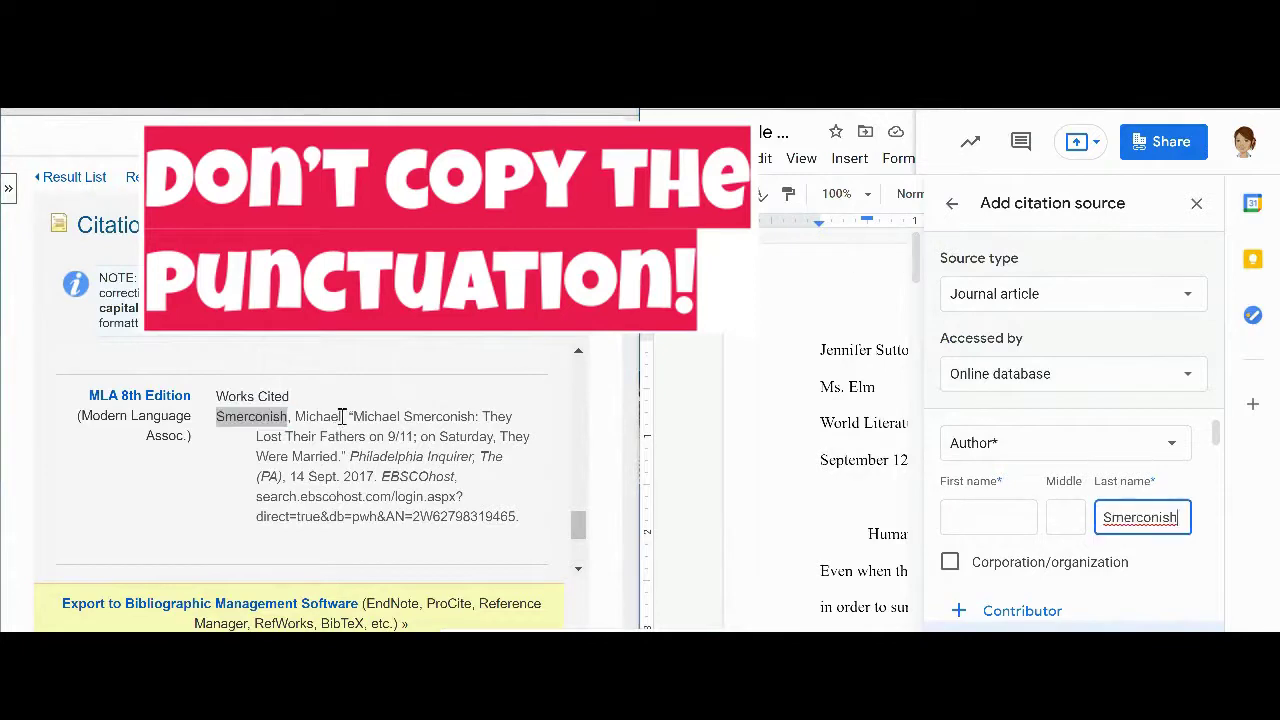
{"action": "left_click_drag", "start_coordinate": [342, 417], "coordinate": [297, 420]}
{"action": "key", "text": "ctrl+c"}
{"action": "left_click", "coordinate": [985, 517]}
{"action": "key", "text": "ctrl+v"}
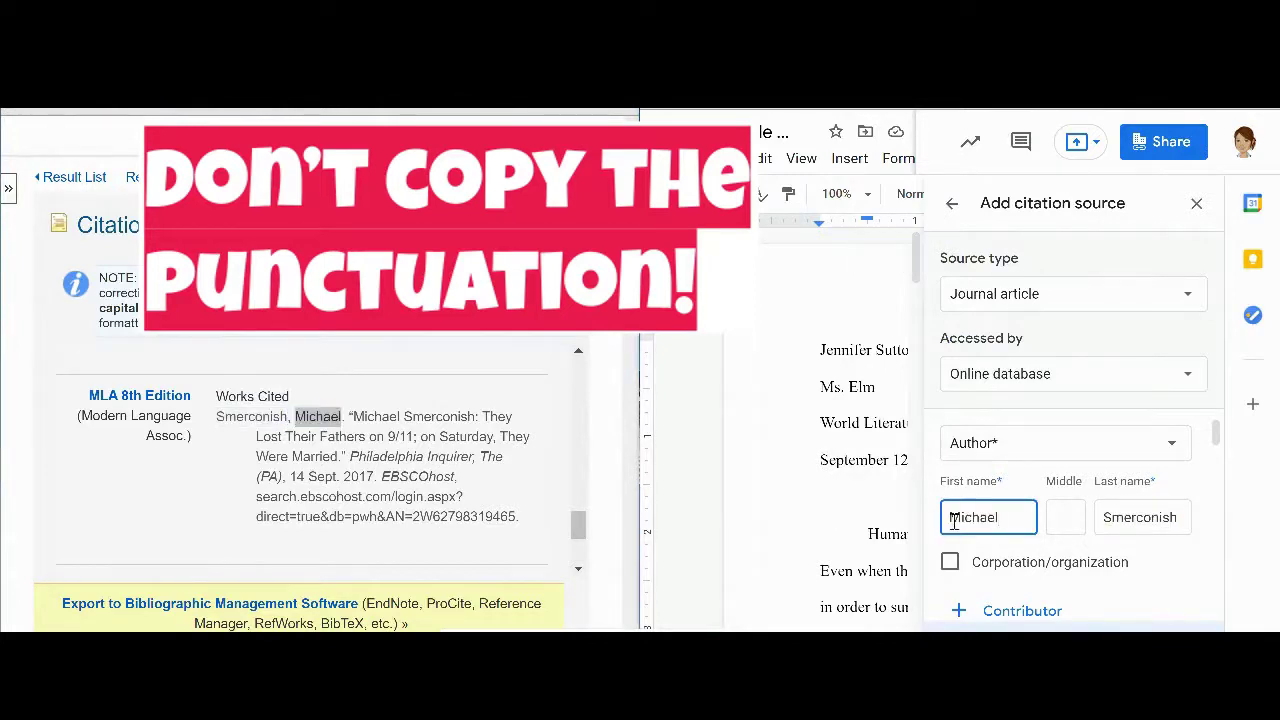
Paste the article title and journal 'Philadelphia Inquirer, The (PA)' into the citation source.
{"action": "scroll", "coordinate": [983, 560], "scroll_direction": "down", "scroll_amount": 3}
{"action": "left_click_drag", "start_coordinate": [352, 416], "coordinate": [340, 456]}
{"action": "key", "text": "ctrl+c"}
{"action": "left_click", "coordinate": [1035, 496]}
{"action": "key", "text": "ctrl+v"}
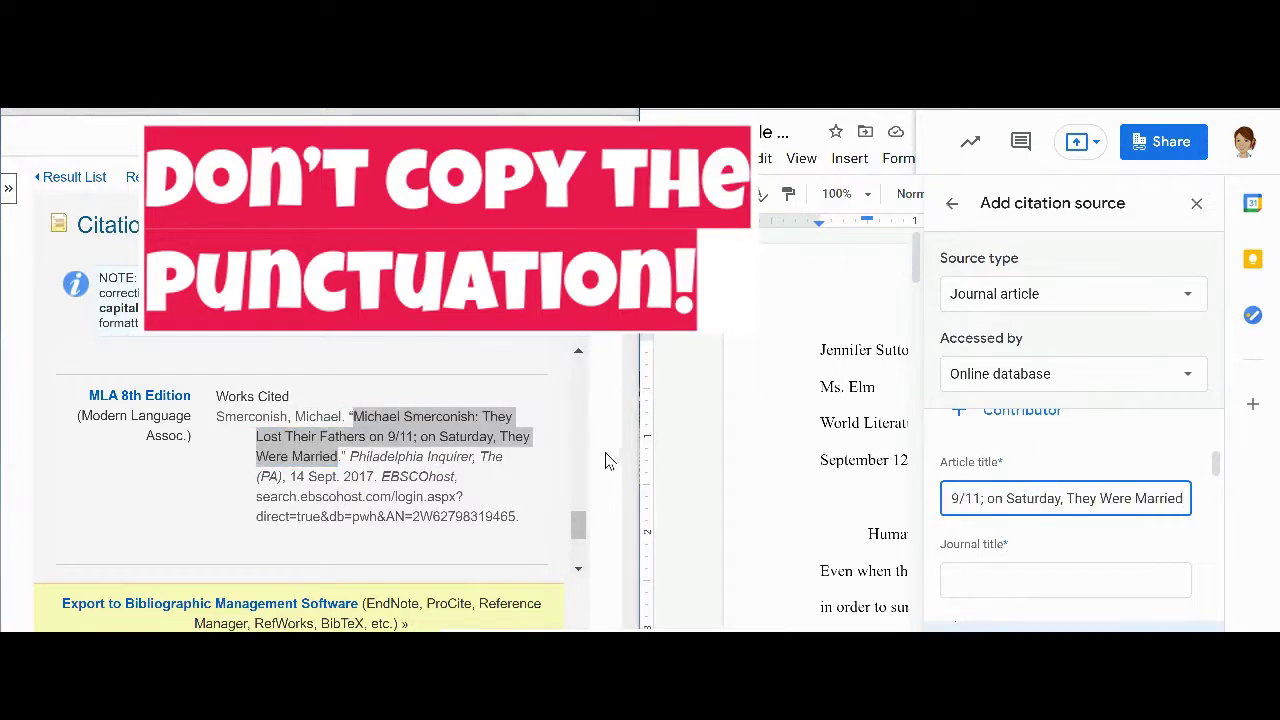
{"action": "left_click_drag", "start_coordinate": [285, 477], "coordinate": [352, 457]}
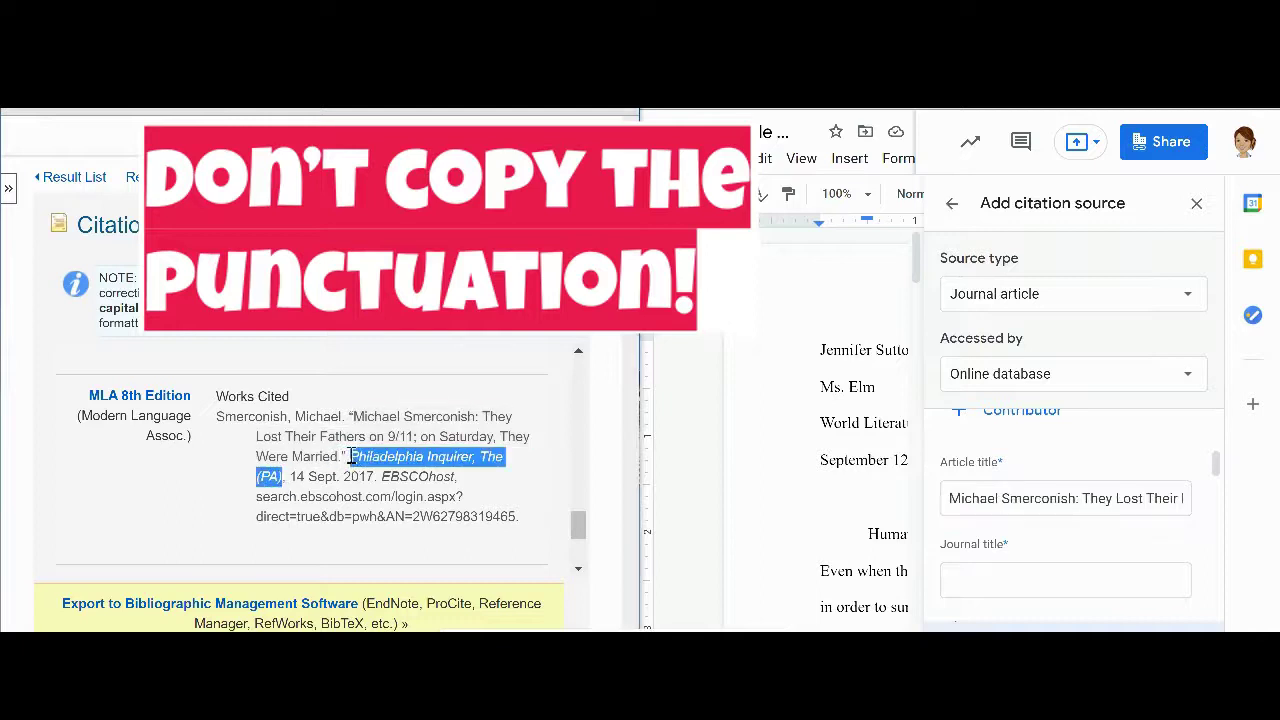
{"action": "key", "text": "ctrl+c"}
{"action": "left_click", "coordinate": [960, 577]}
{"action": "key", "text": "ctrl+v"}
Enter 2017 as the published year.
{"action": "scroll", "coordinate": [1006, 537], "scroll_direction": "down", "scroll_amount": 3}
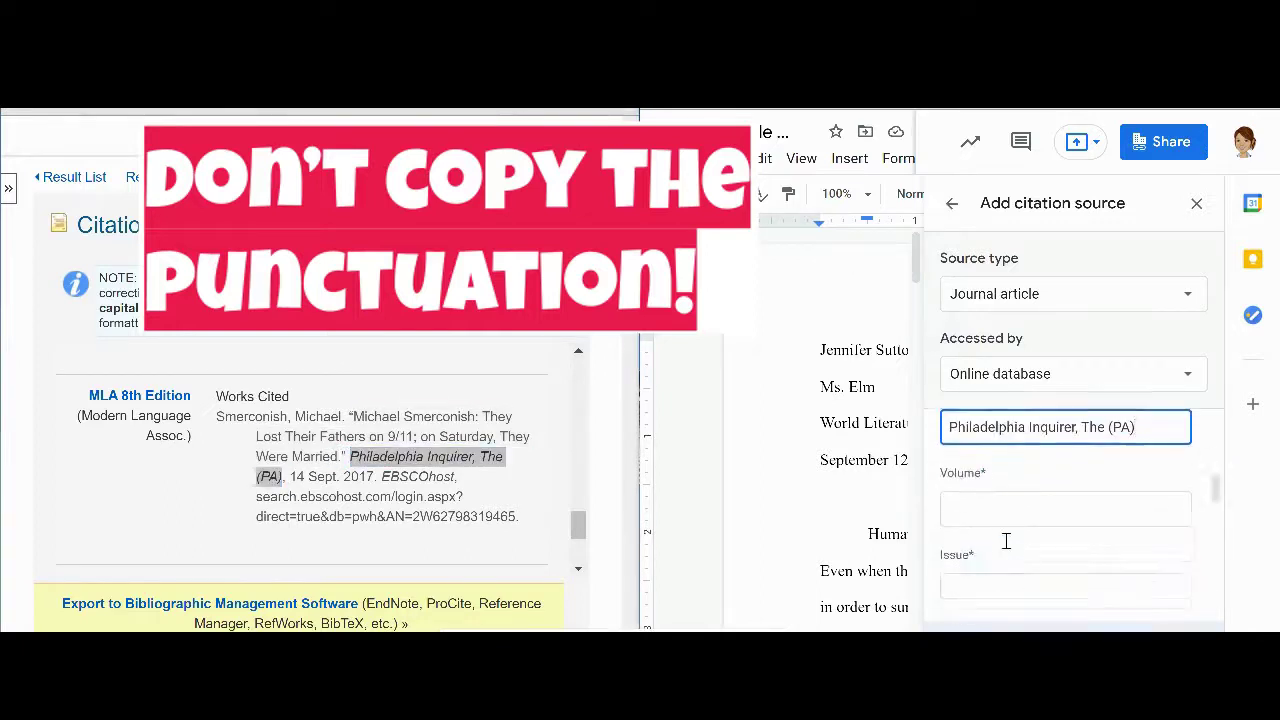
{"action": "scroll", "coordinate": [414, 491], "scroll_direction": "down", "scroll_amount": 1}
{"action": "scroll", "coordinate": [1016, 546], "scroll_direction": "down", "scroll_amount": 3}
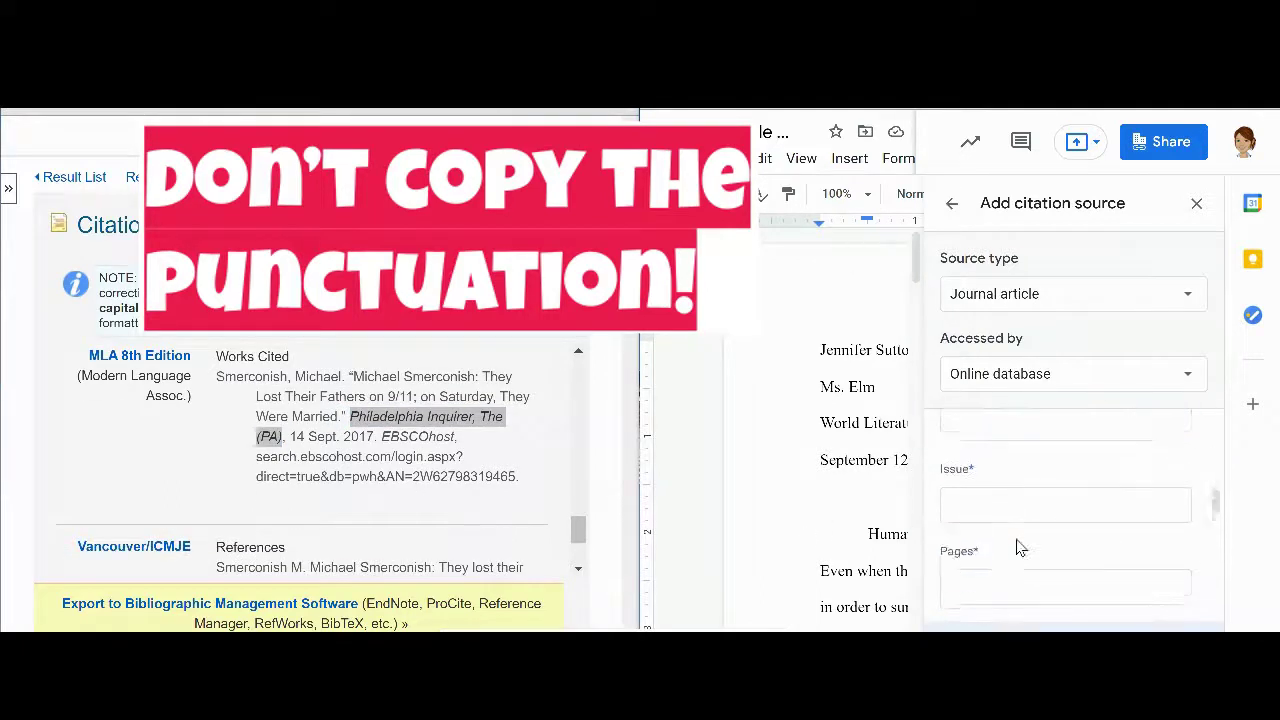
{"action": "left_click", "coordinate": [1016, 546]}
{"action": "type", "text": "2017"}
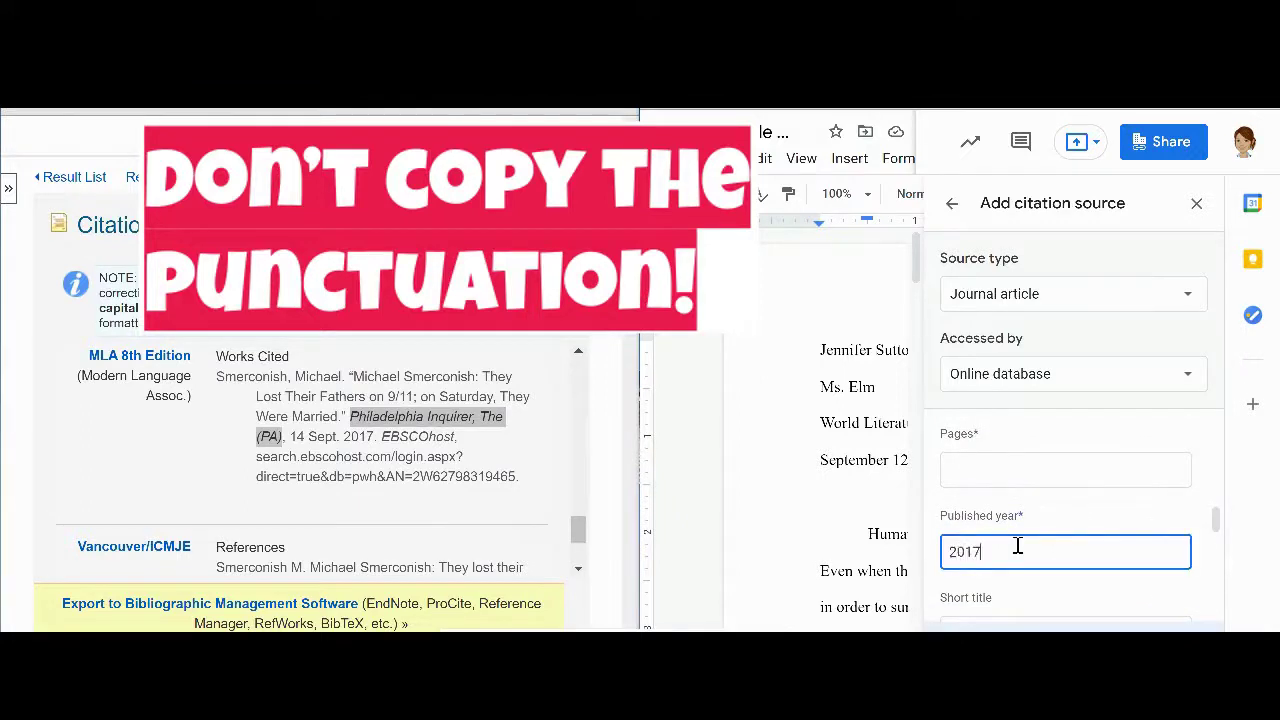
{"action": "key", "text": "Tab"}
Copy 'EBSCOhost' from the citation into the Database field.
{"action": "scroll", "coordinate": [1018, 545], "scroll_direction": "down", "scroll_amount": 5}
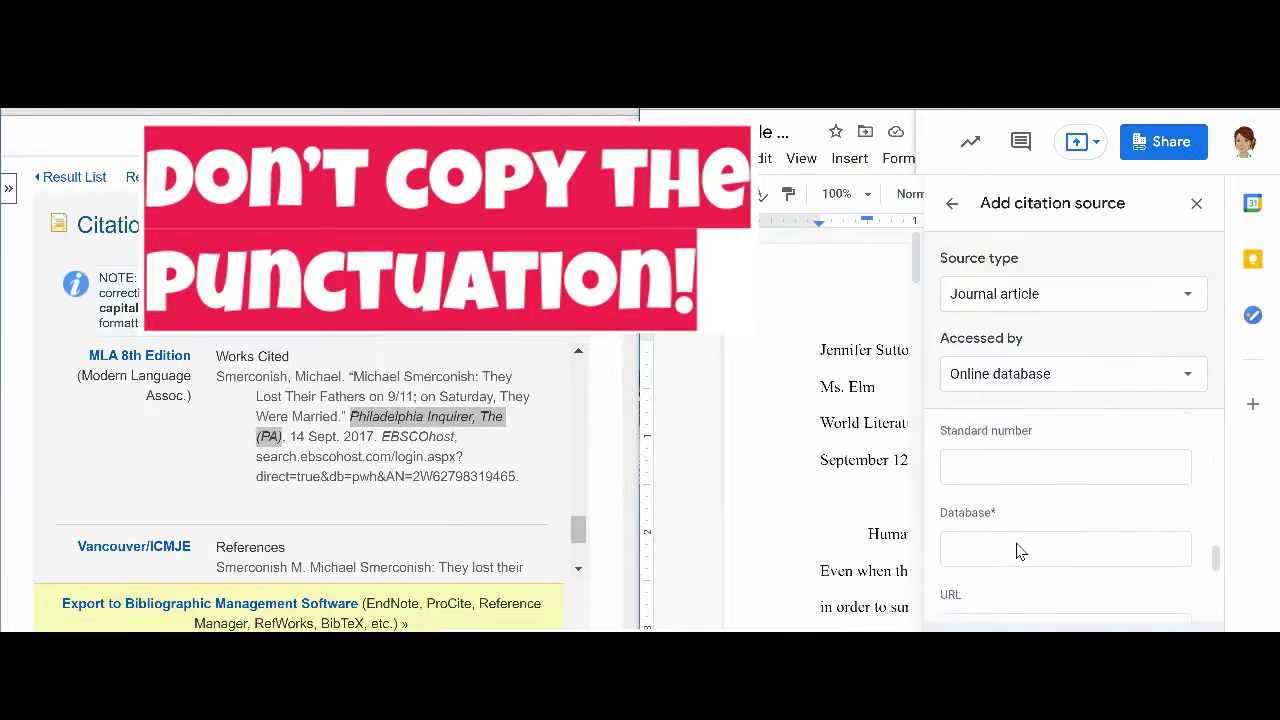
{"action": "scroll", "coordinate": [1018, 543], "scroll_direction": "down", "scroll_amount": 1}
{"action": "scroll", "coordinate": [1018, 543], "scroll_direction": "up", "scroll_amount": 5}
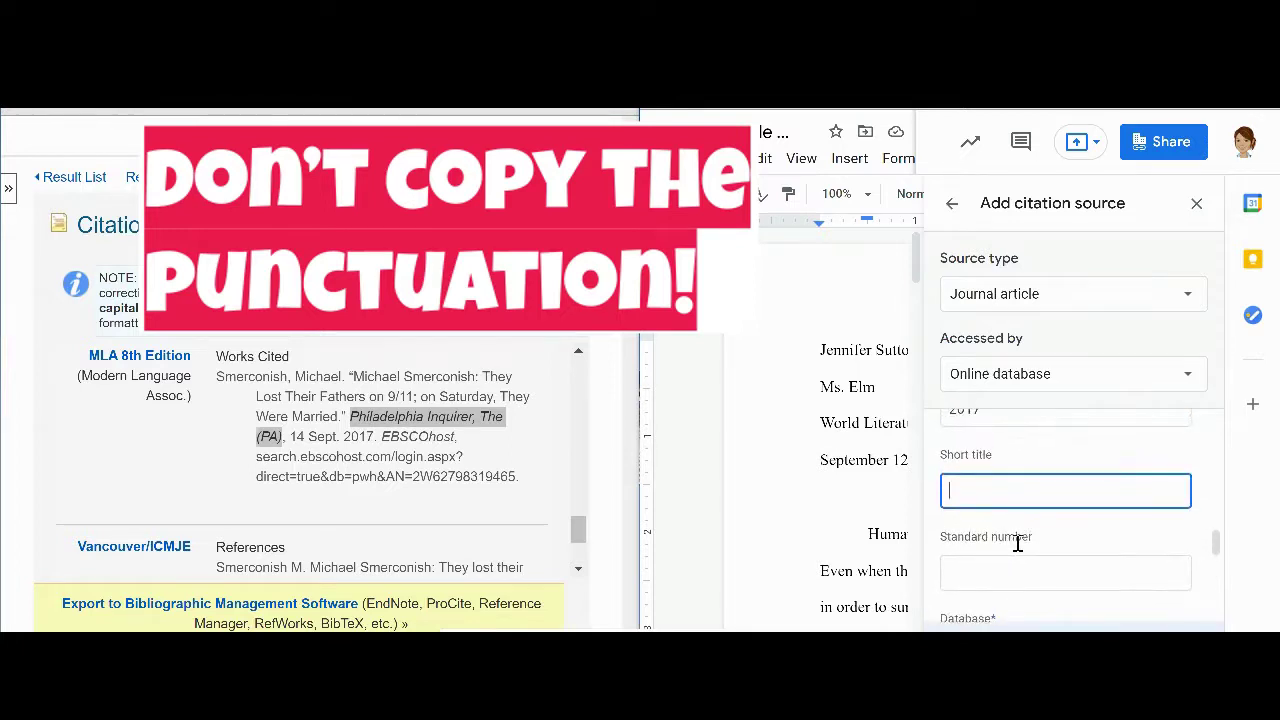
{"action": "scroll", "coordinate": [1018, 543], "scroll_direction": "down", "scroll_amount": 2}
{"action": "left_click", "coordinate": [1018, 538]}
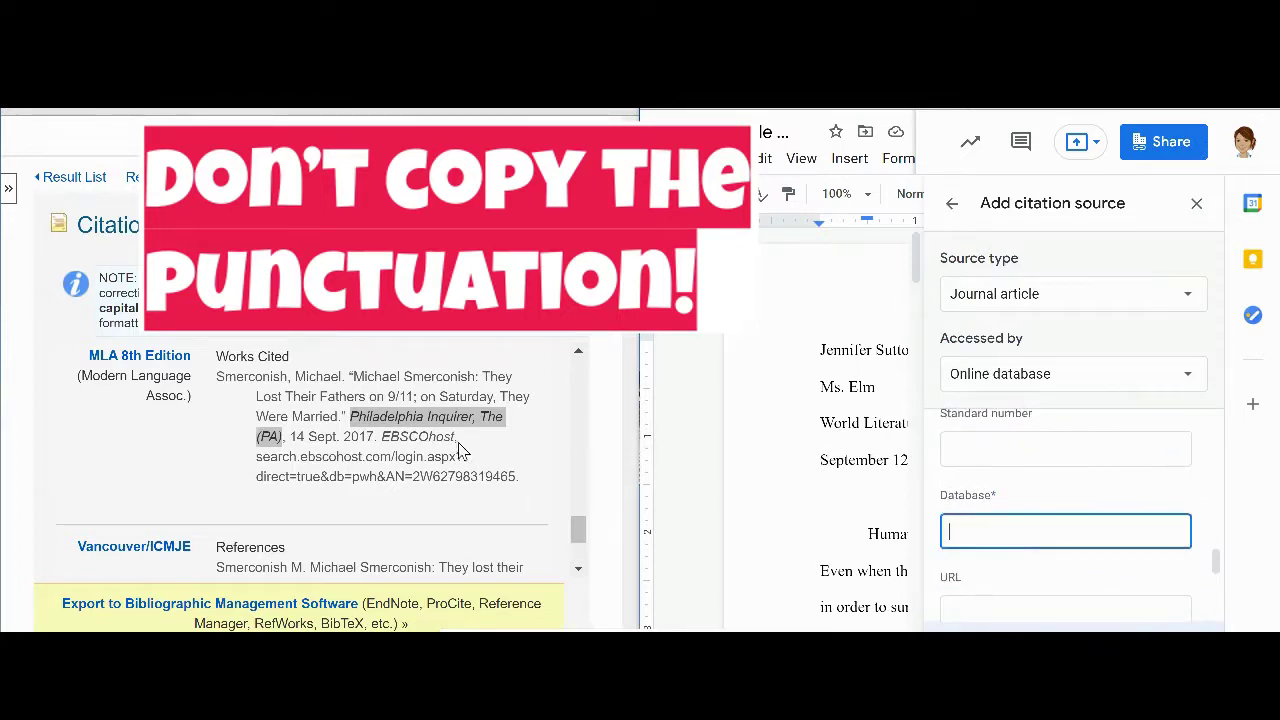
{"action": "left_click_drag", "start_coordinate": [457, 438], "coordinate": [381, 440]}
{"action": "key", "text": "ctrl+c"}
{"action": "left_click", "coordinate": [969, 522]}
{"action": "key", "text": "ctrl+v"}
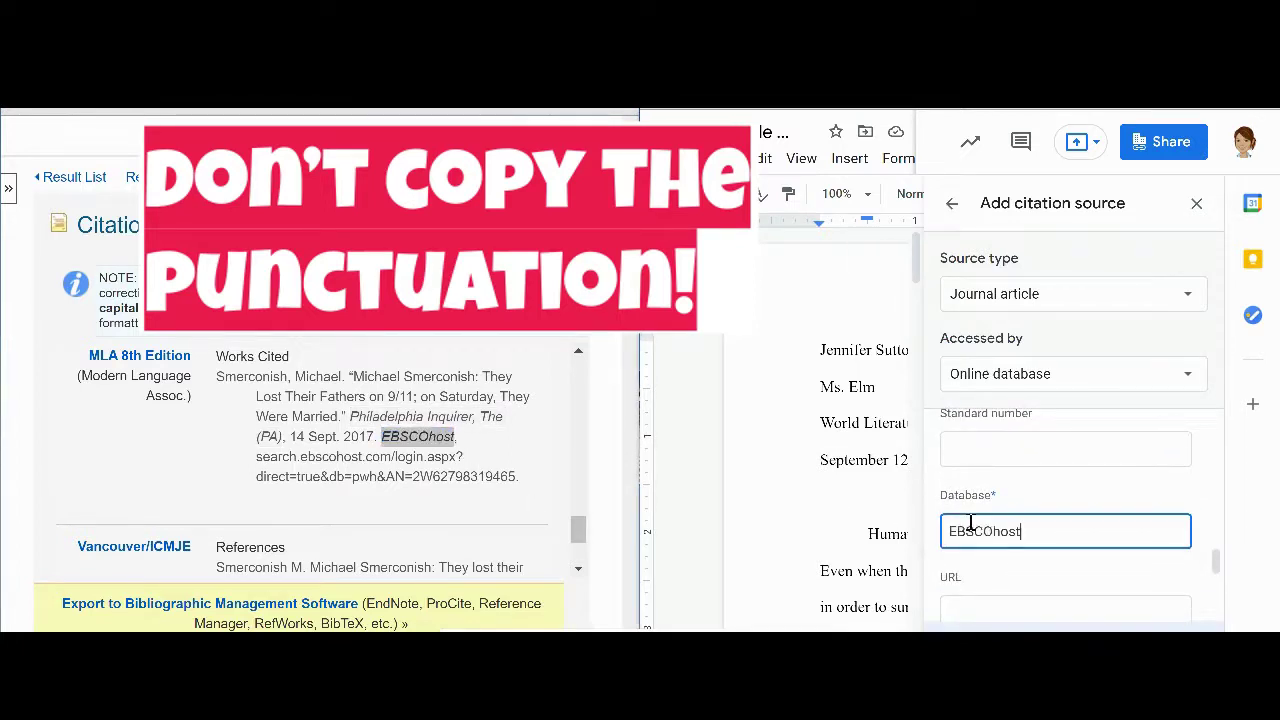
Paste the article's web address and set the access date to 12 September 2021.
{"action": "left_click_drag", "start_coordinate": [258, 456], "coordinate": [513, 487]}
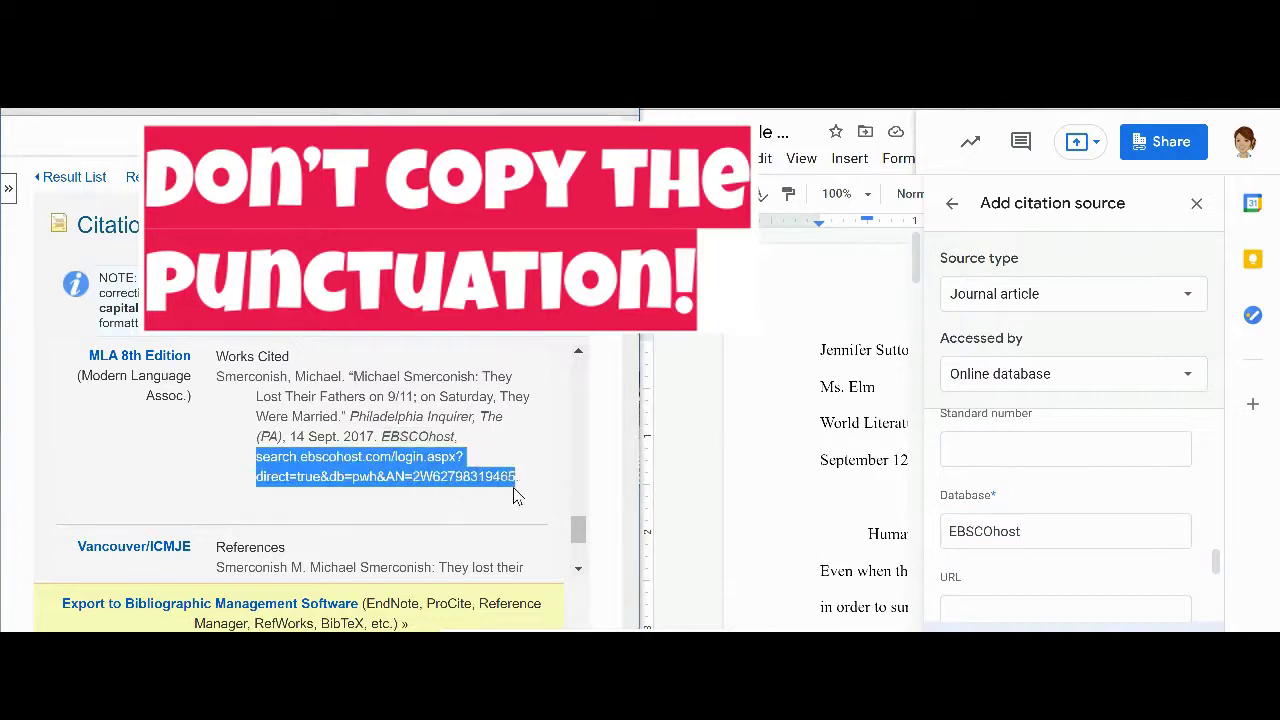
{"action": "key", "text": "ctrl+c"}
{"action": "scroll", "coordinate": [1146, 517], "scroll_direction": "down", "scroll_amount": 2}
{"action": "left_click", "coordinate": [1097, 514]}
{"action": "key", "text": "ctrl+v"}
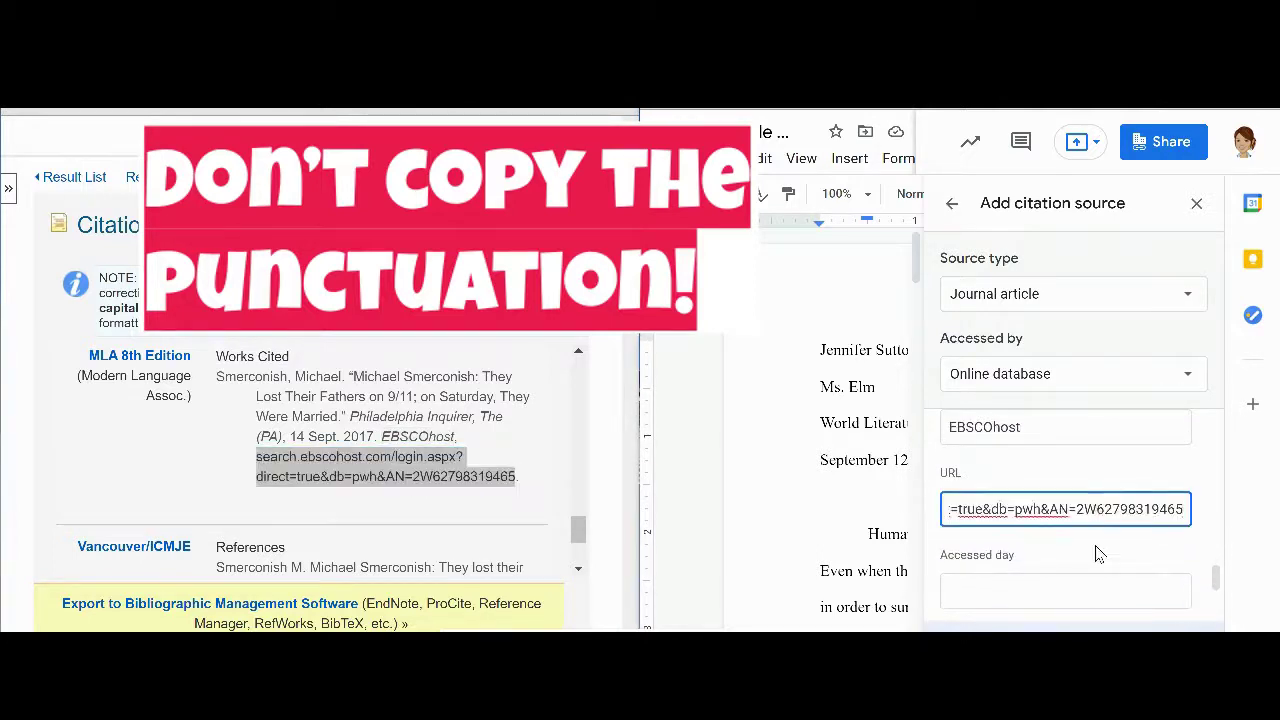
{"action": "scroll", "coordinate": [1097, 554], "scroll_direction": "down", "scroll_amount": 2}
{"action": "left_click", "coordinate": [1067, 508]}
{"action": "type", "text": "12"}
{"action": "left_click", "coordinate": [1044, 589]}
{"action": "type", "text": "September"}
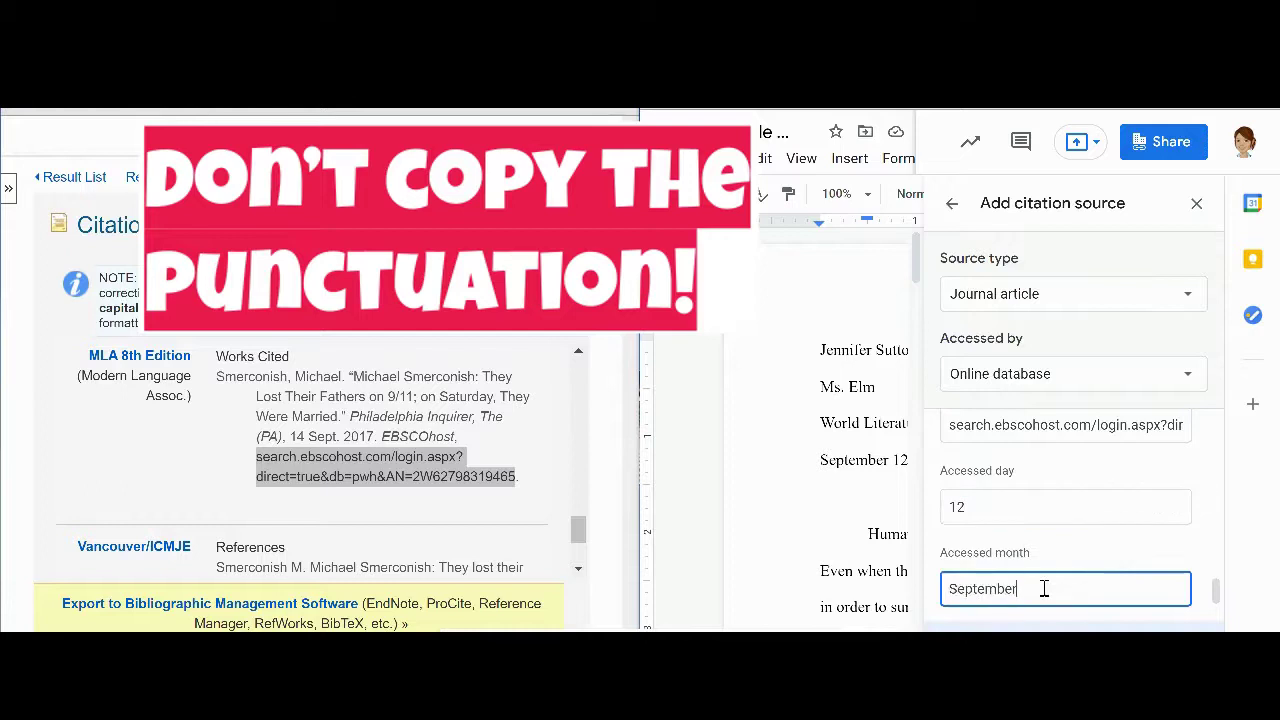
{"action": "scroll", "coordinate": [1044, 589], "scroll_direction": "down", "scroll_amount": 2}
{"action": "left_click", "coordinate": [1044, 589]}
{"action": "type", "text": "2021"}
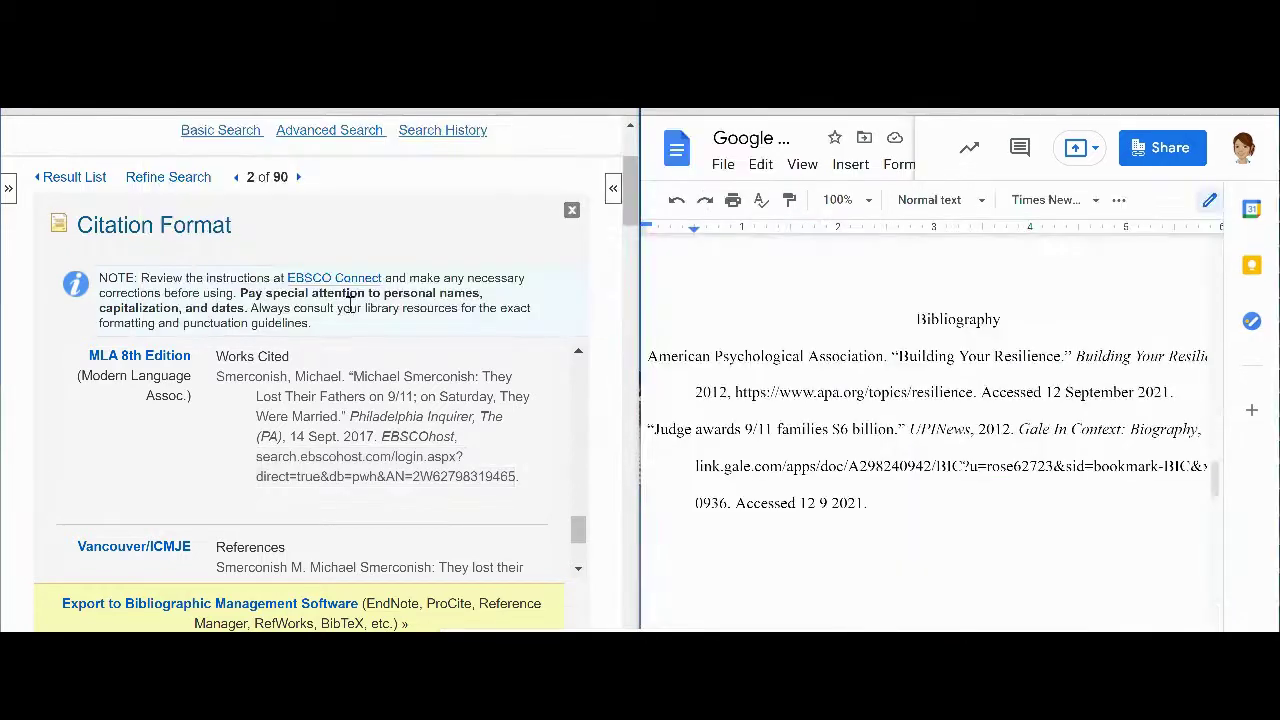
Copy the Smerconish EBSCOhost MLA citation and paste it on a new line below the bibliography.
{"action": "left_click_drag", "start_coordinate": [219, 376], "coordinate": [520, 476]}
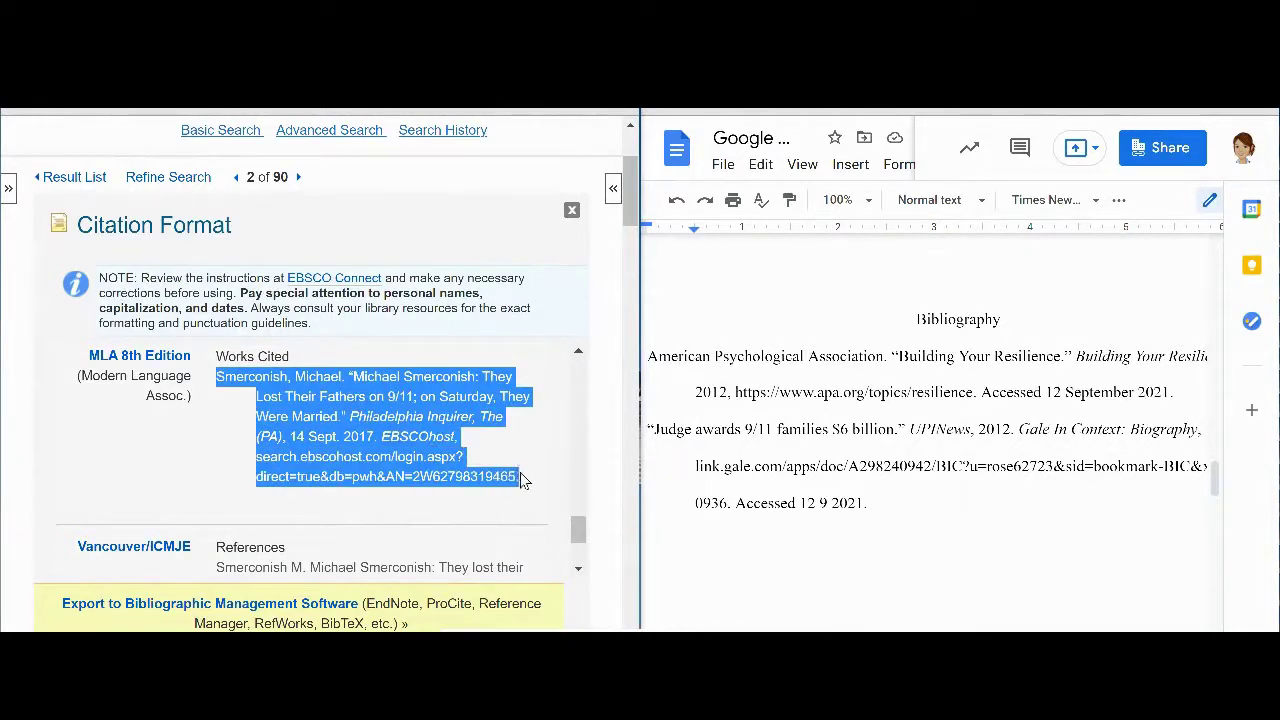
{"action": "right_click", "coordinate": [446, 405]}
{"action": "left_click", "coordinate": [456, 420]}
{"action": "left_click", "coordinate": [875, 525]}
{"action": "key", "text": "Return"}
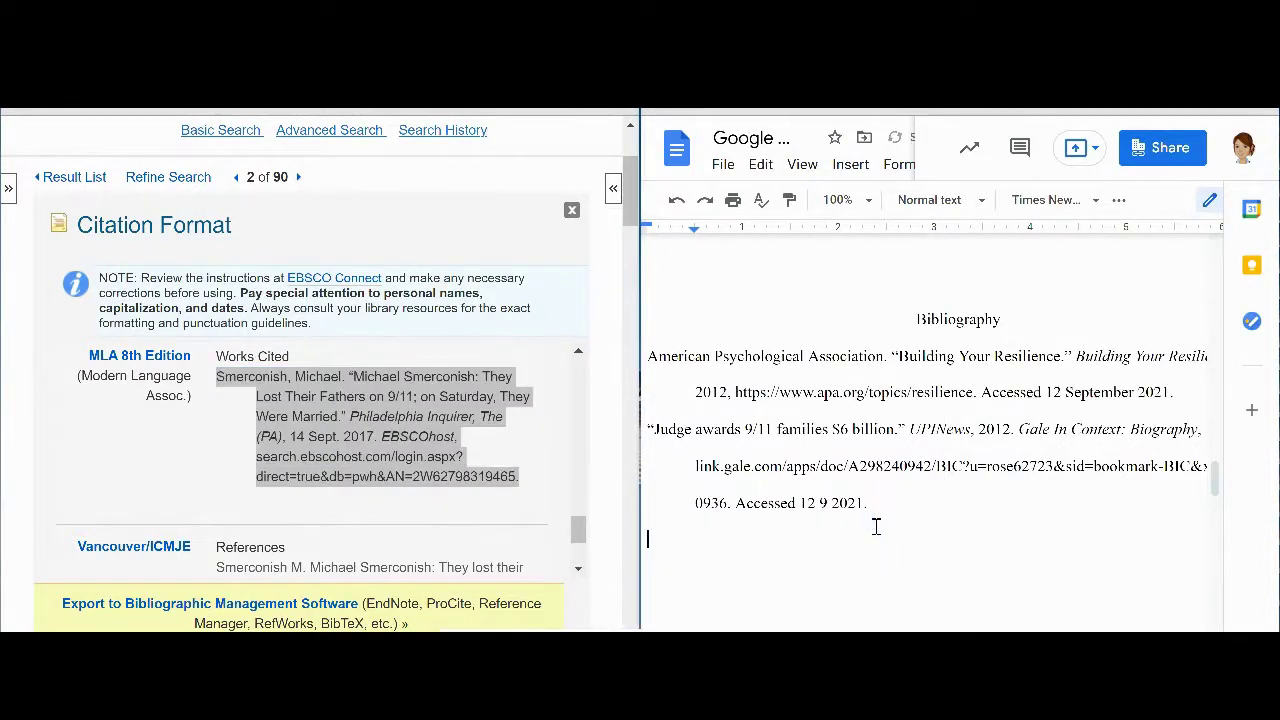
{"action": "key", "text": "ctrl+v"}
{"action": "right_click", "coordinate": [710, 540]}
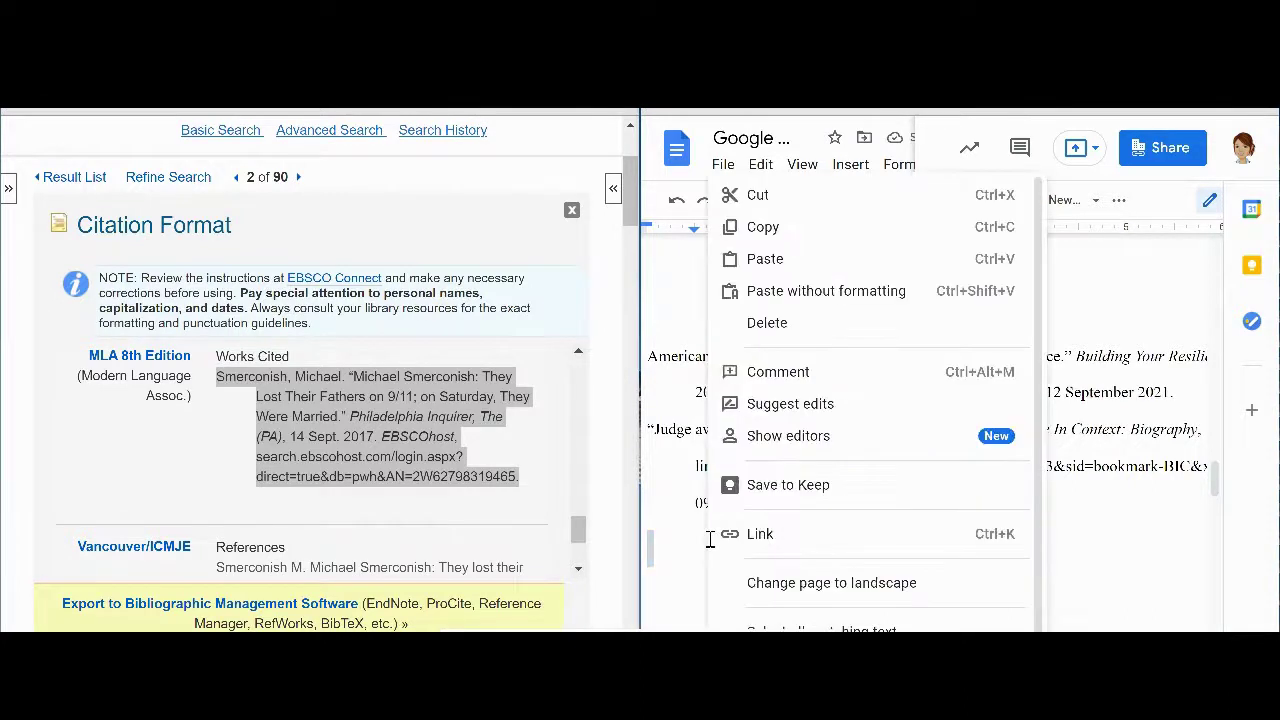
{"action": "left_click", "coordinate": [765, 261]}
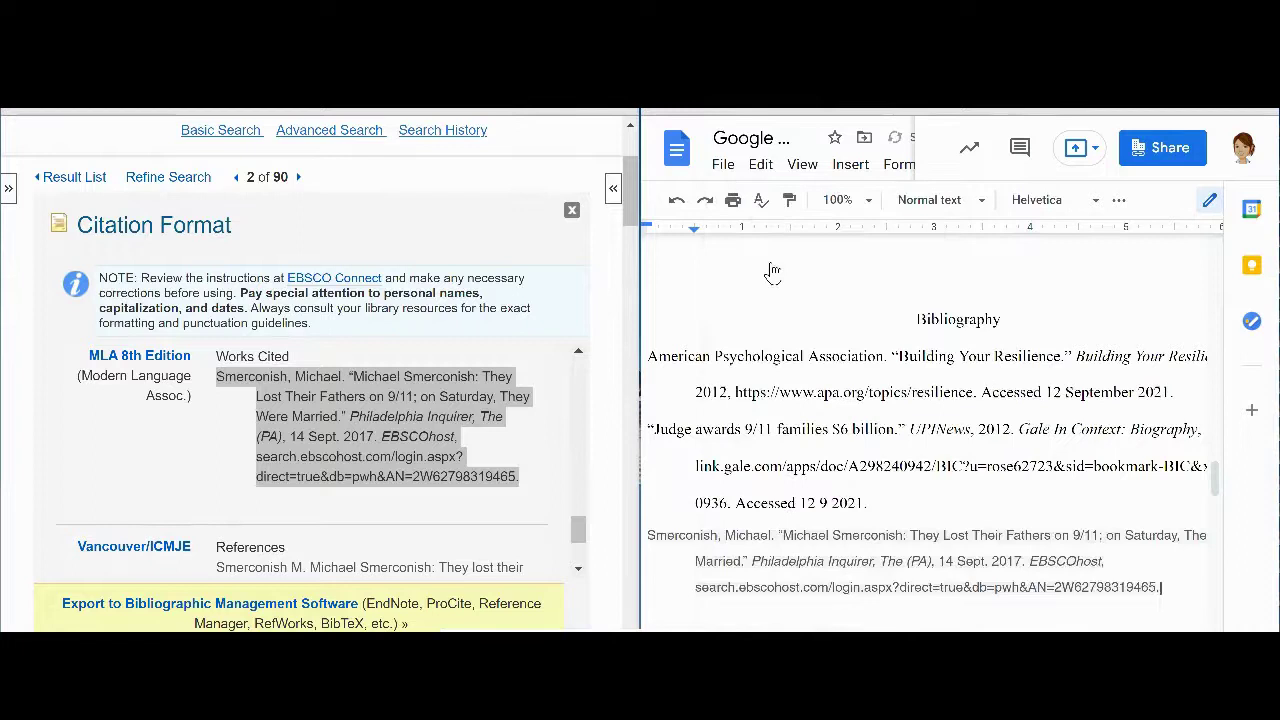
{"action": "scroll", "coordinate": [980, 460], "scroll_direction": "down", "scroll_amount": 1}
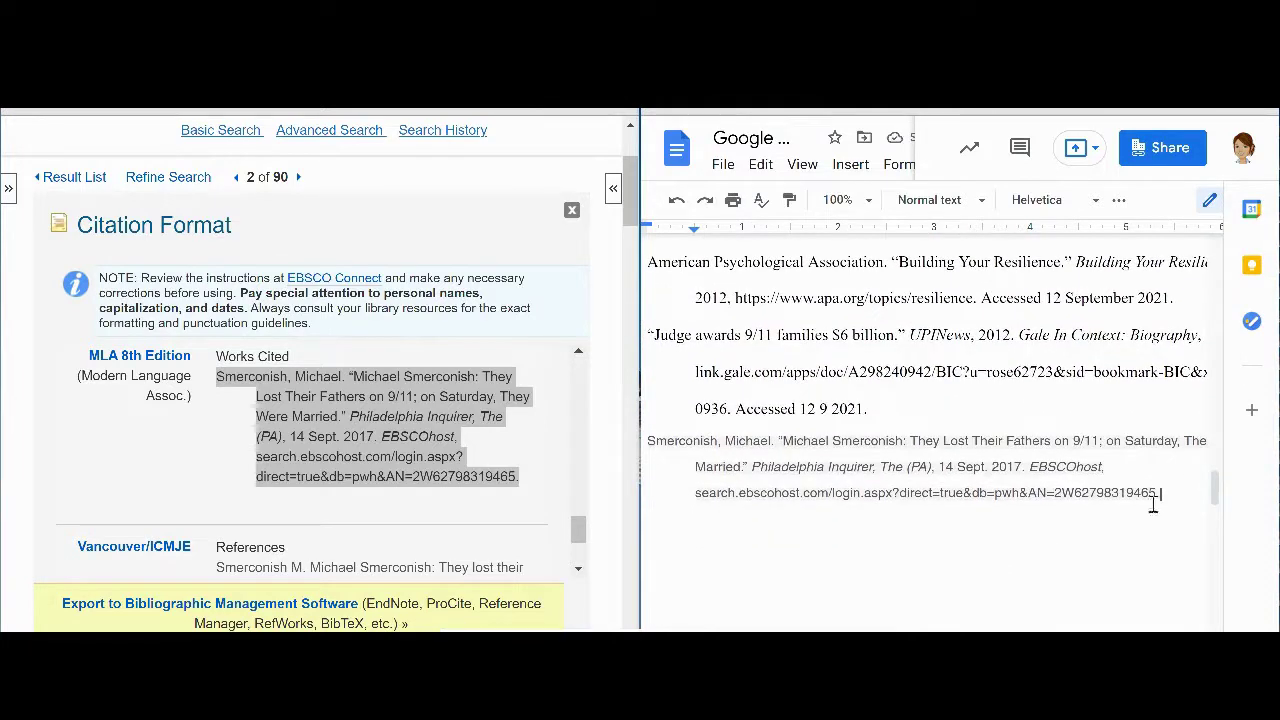
Format the pasted citation as 12-point black Times New Roman with no highlight.
{"action": "left_click_drag", "start_coordinate": [1163, 500], "coordinate": [650, 445]}
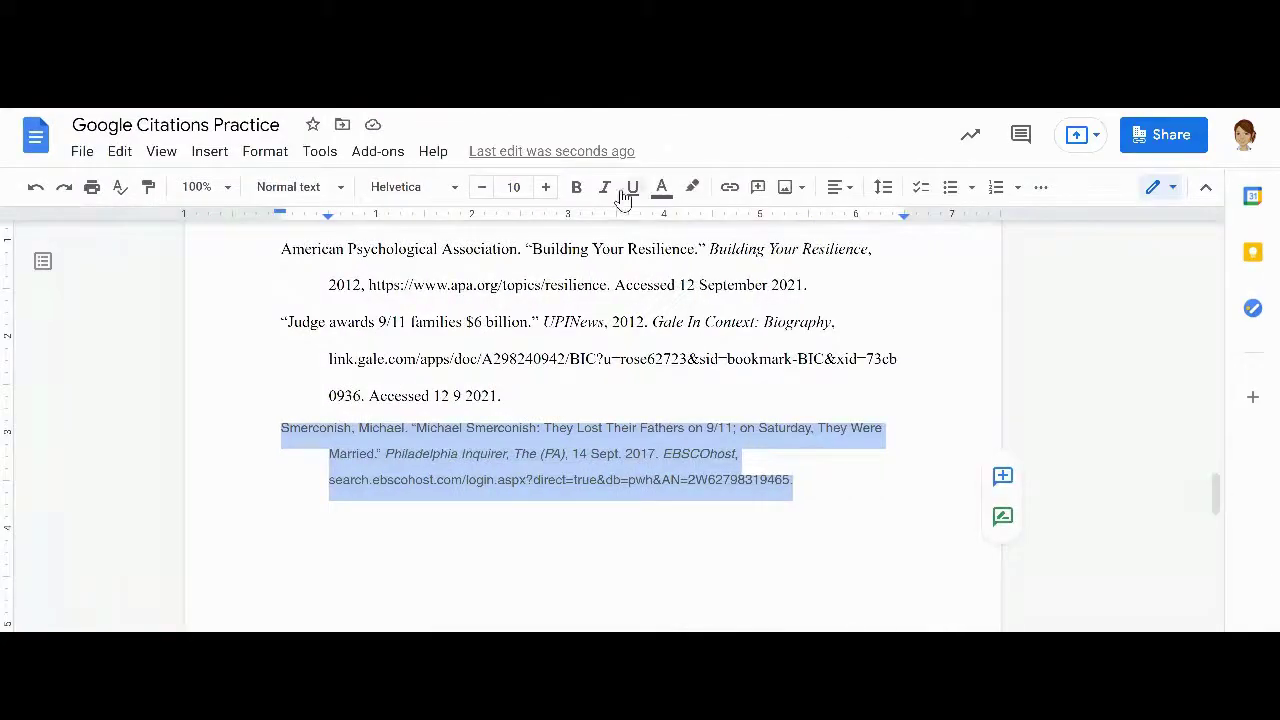
{"action": "left_click", "coordinate": [456, 190]}
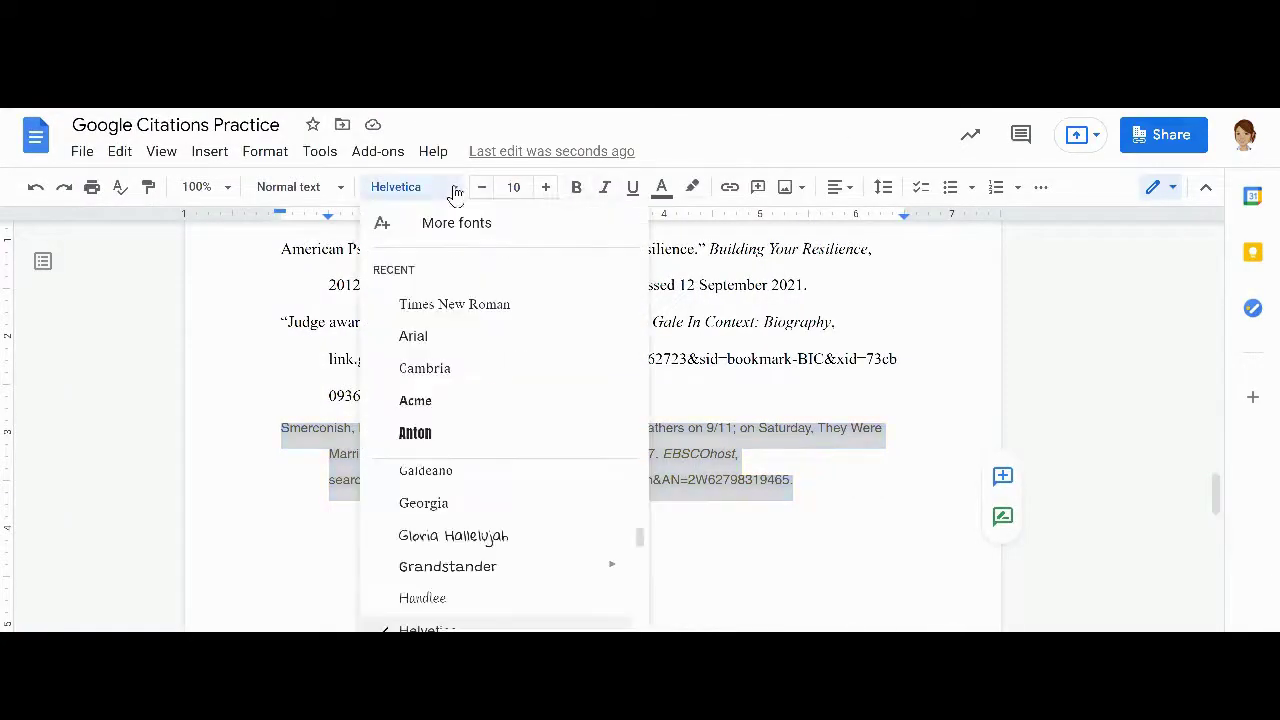
{"action": "left_click", "coordinate": [457, 302]}
{"action": "left_click", "coordinate": [518, 180]}
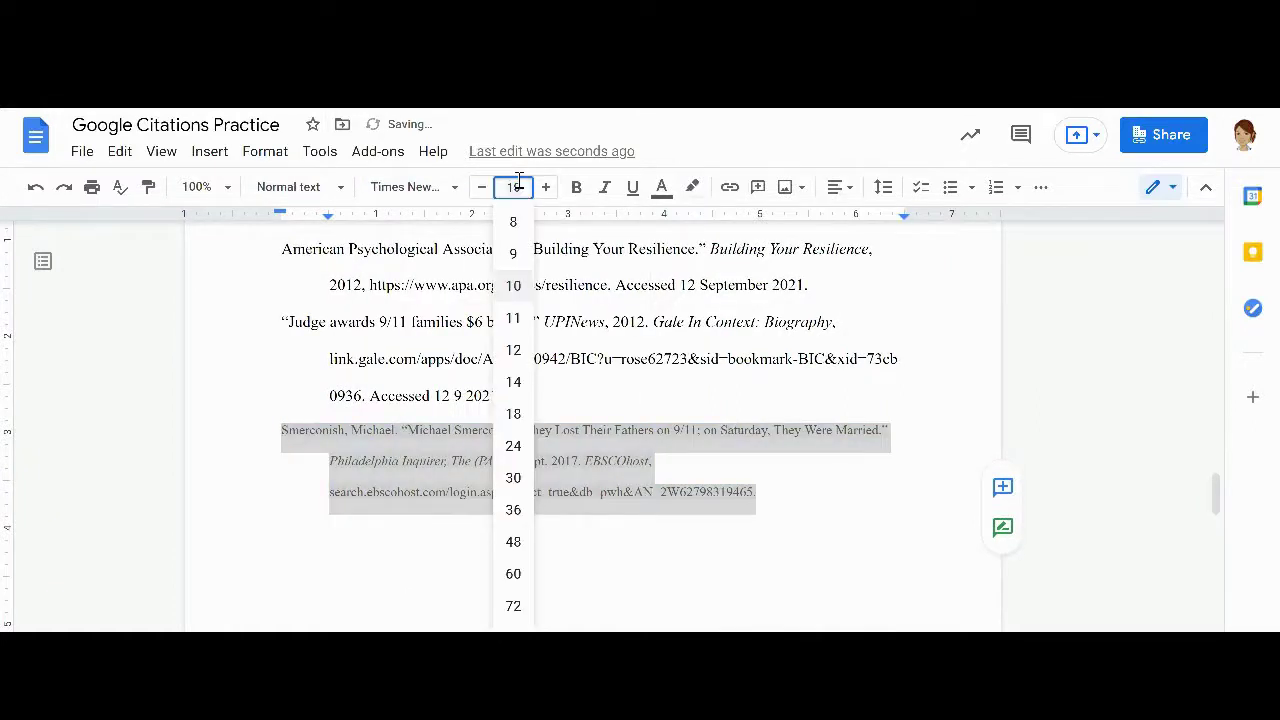
{"action": "key", "text": "Return"}
{"action": "left_click", "coordinate": [661, 187]}
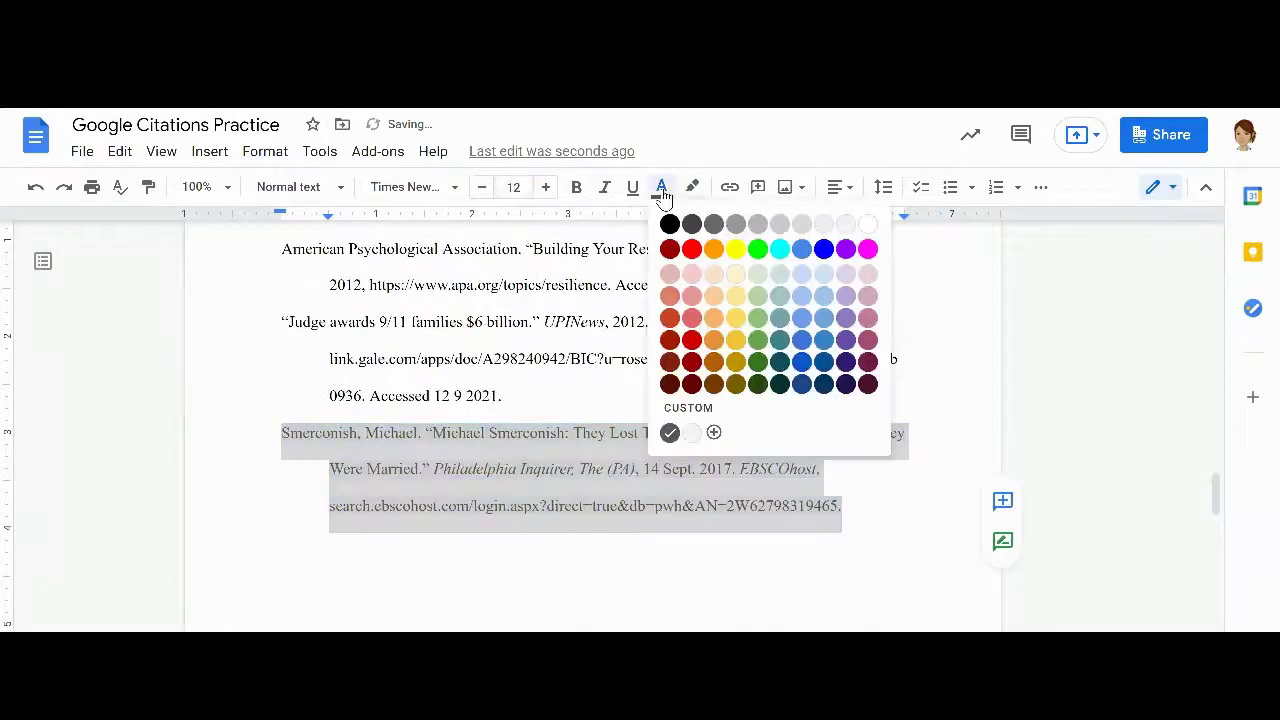
{"action": "left_click", "coordinate": [669, 222]}
{"action": "left_click", "coordinate": [692, 188]}
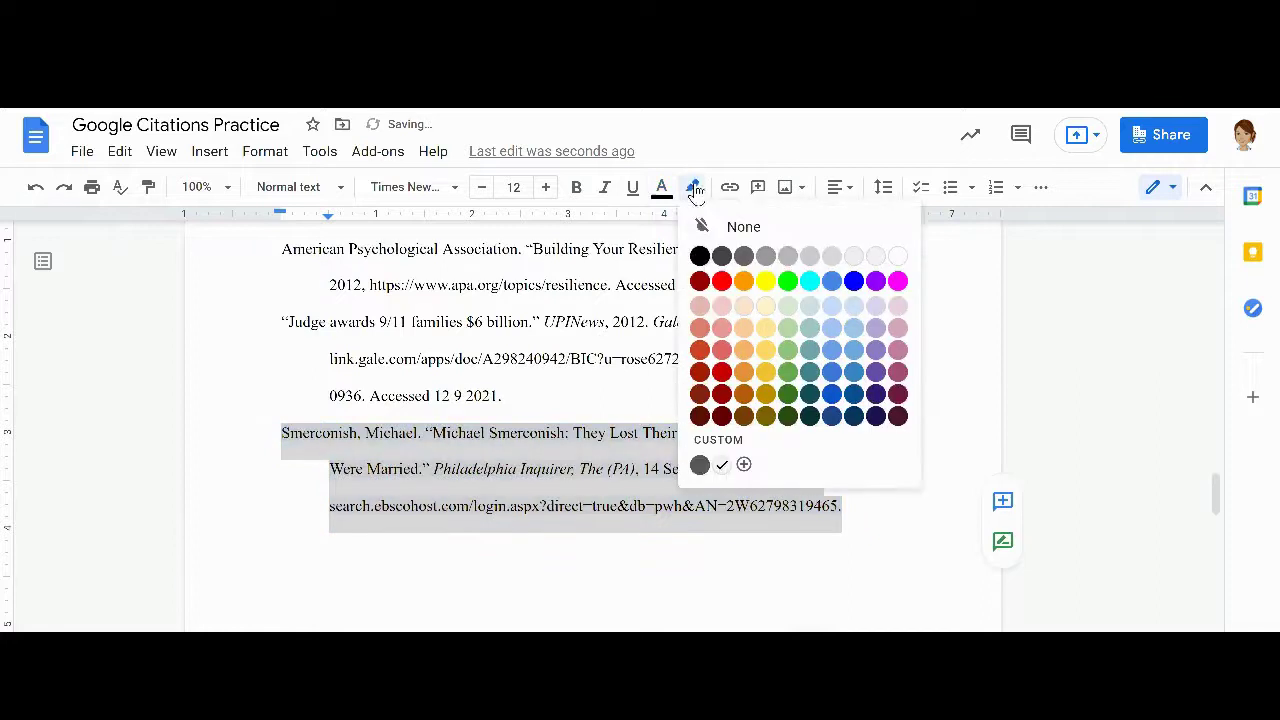
{"action": "left_click", "coordinate": [744, 228]}
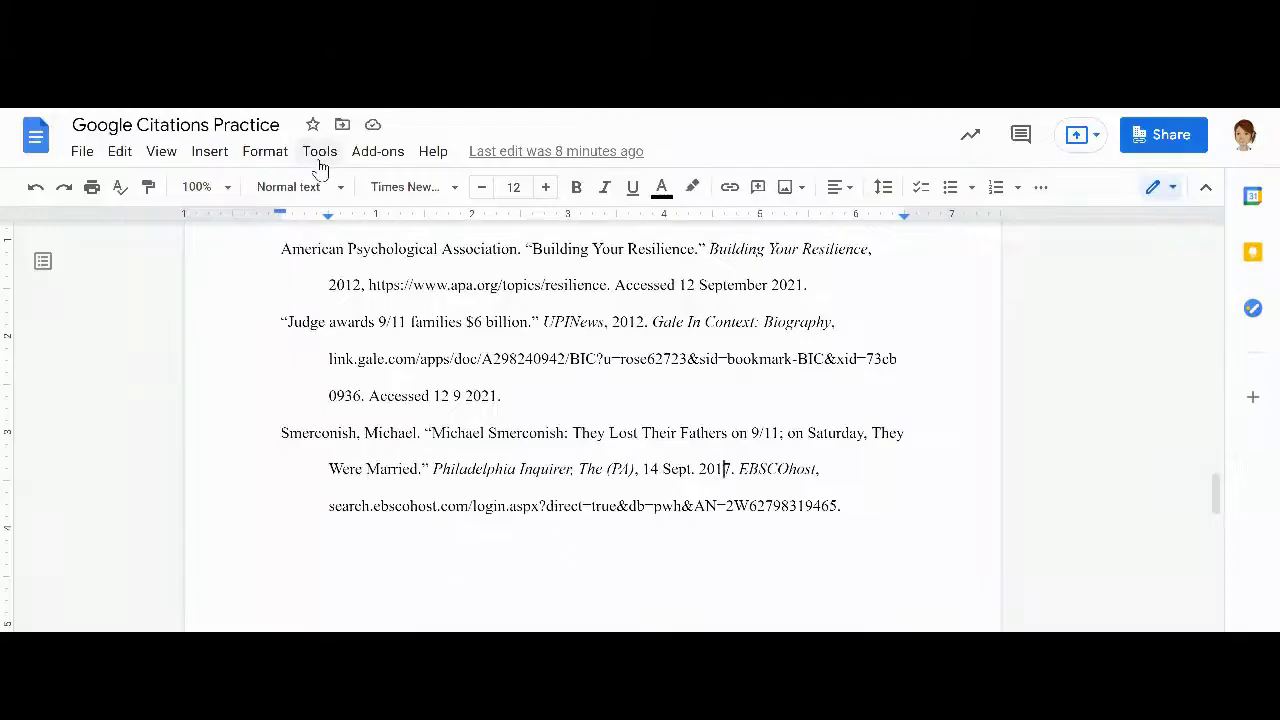
Insert the Smerconish source citation after 'ten years old,' and remove the # placeholder, leaving (Smerconish).
{"action": "left_click", "coordinate": [320, 151]}
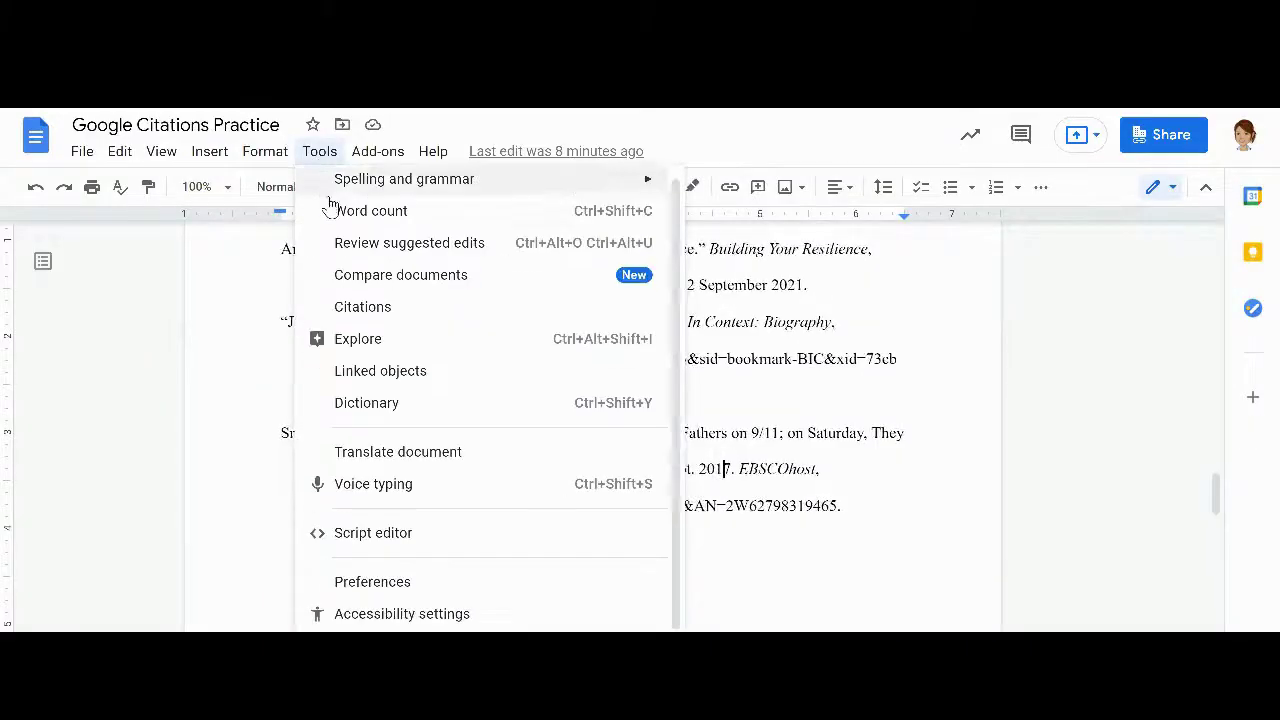
{"action": "left_click", "coordinate": [363, 306]}
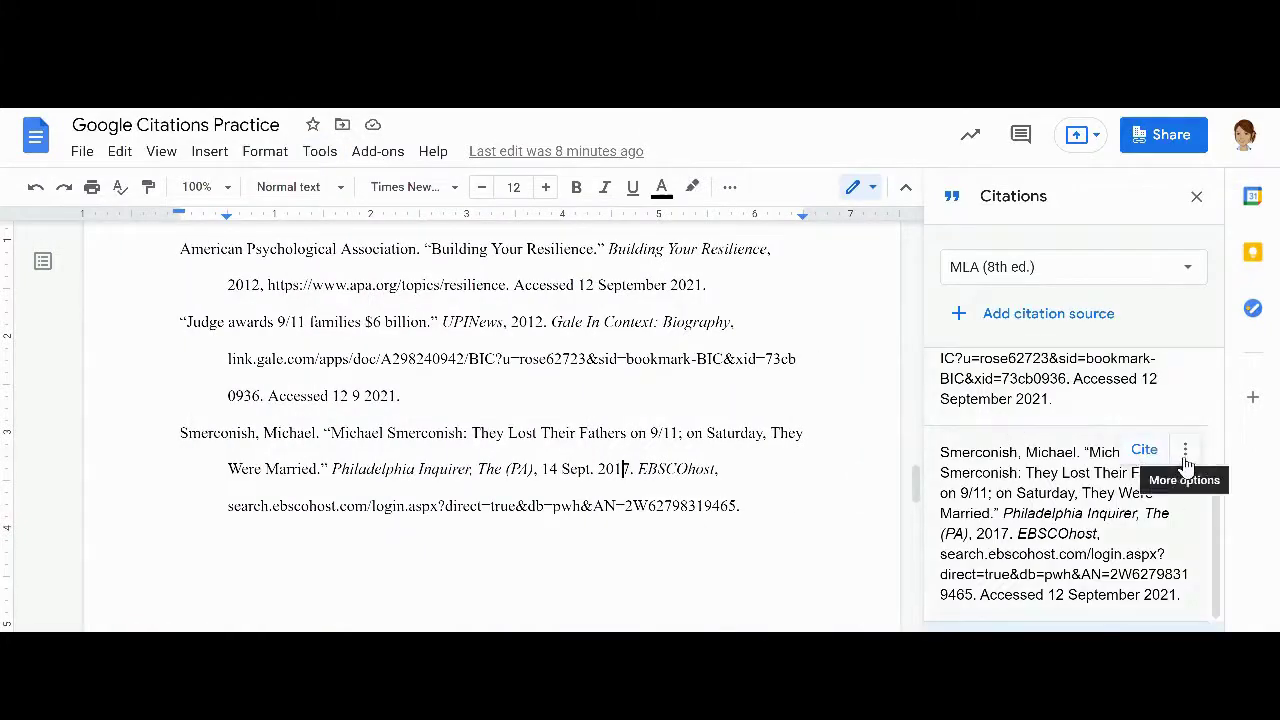
{"action": "left_click", "coordinate": [1185, 455]}
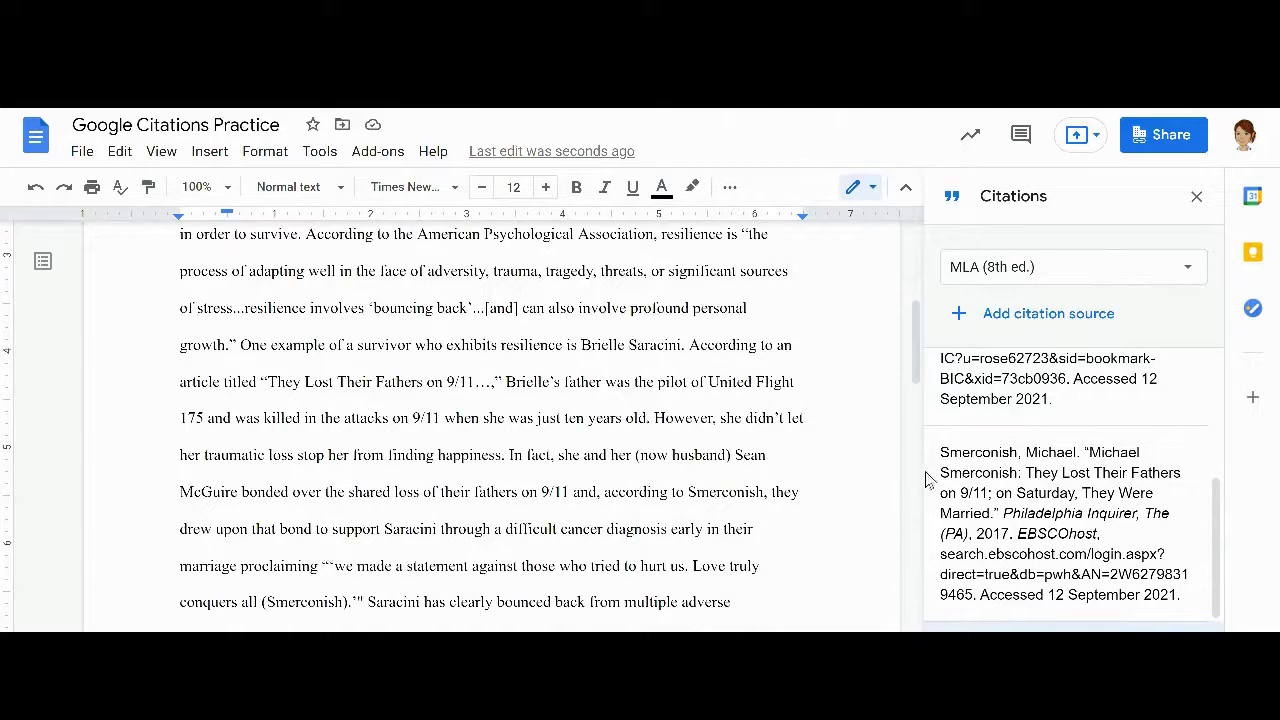
{"action": "mouse_move", "coordinate": [1036, 520]}
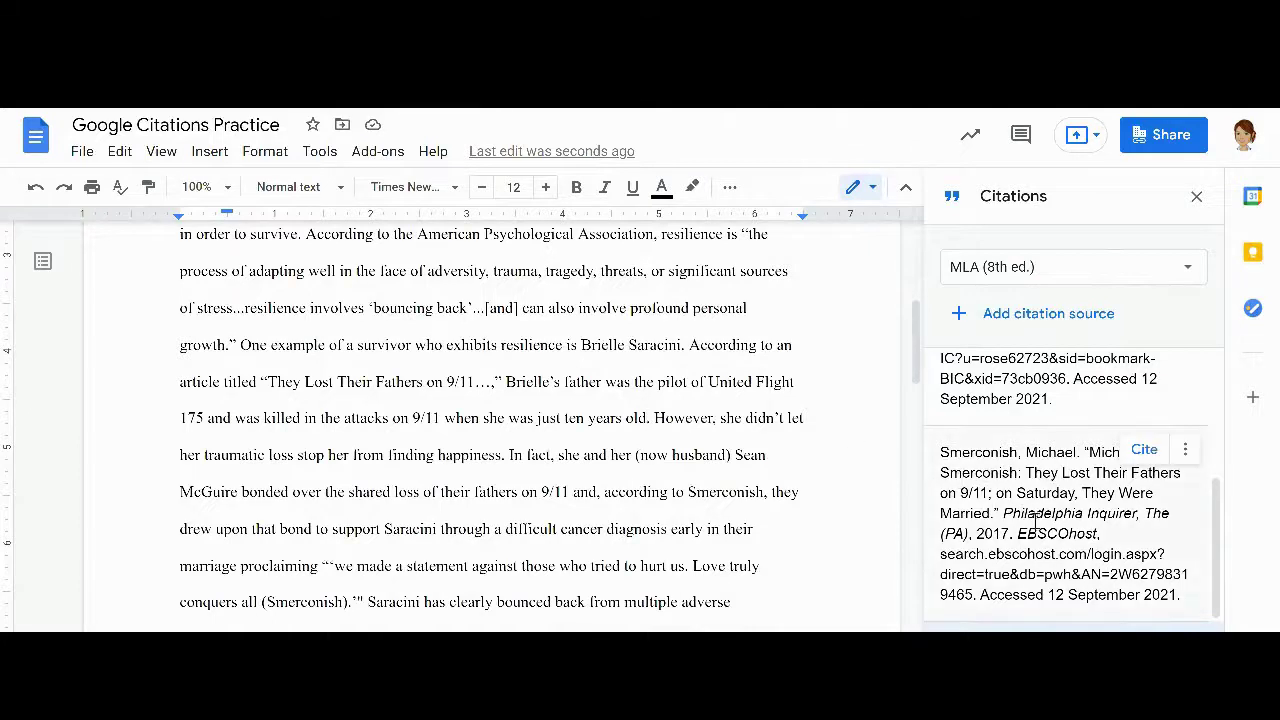
{"action": "left_click", "coordinate": [1144, 451]}
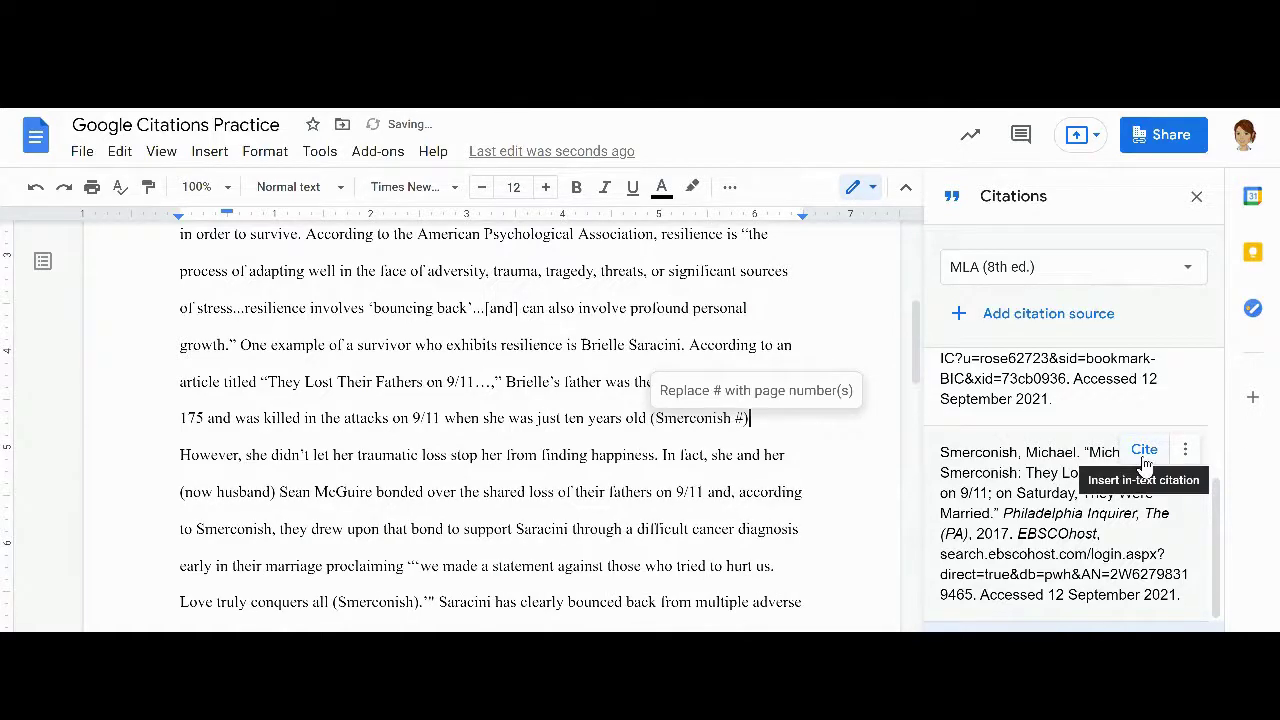
{"action": "type", "text": "."}
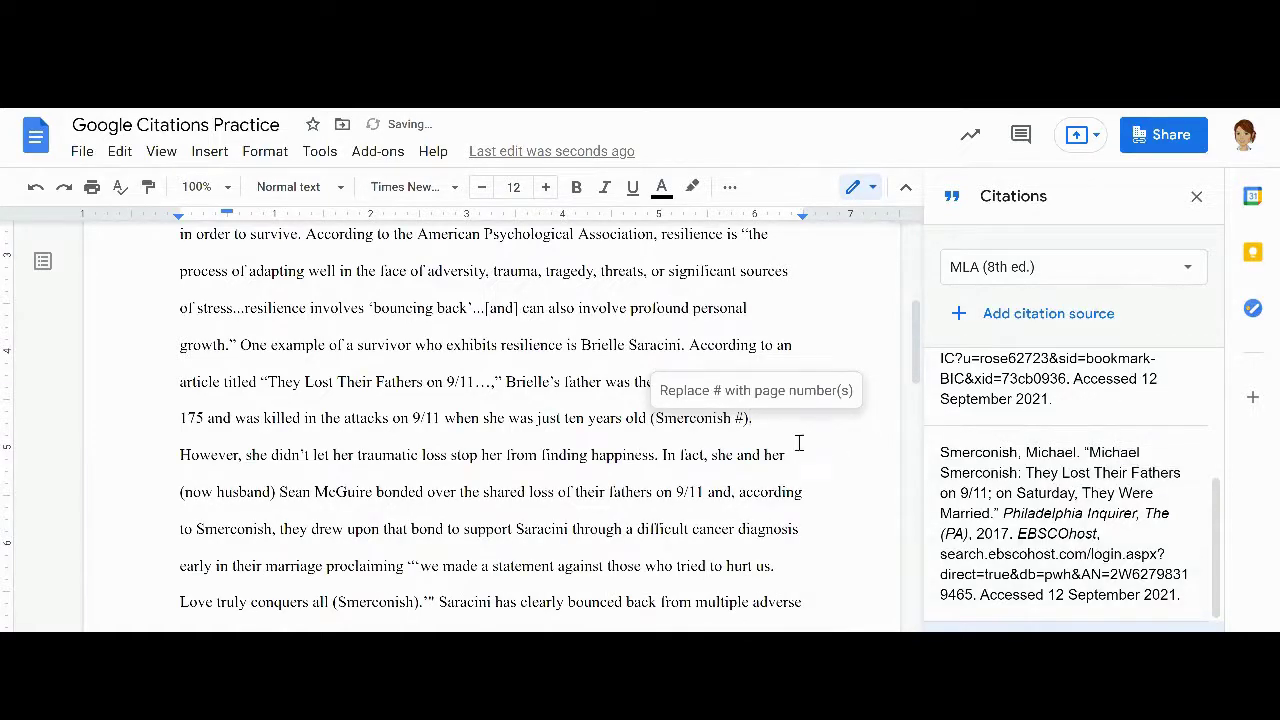
{"action": "left_click", "coordinate": [745, 418]}
{"action": "key", "text": "BackSpace"}
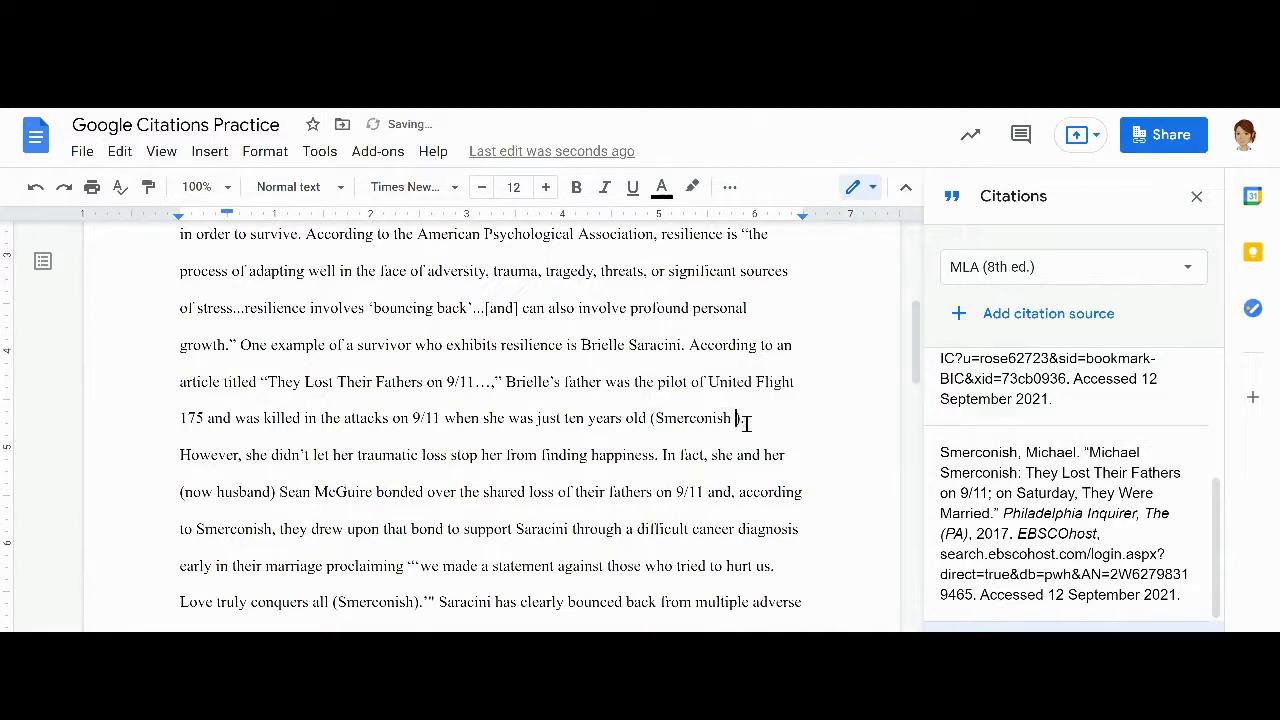
{"action": "key", "text": "BackSpace"}
{"action": "type", "text": ")"}
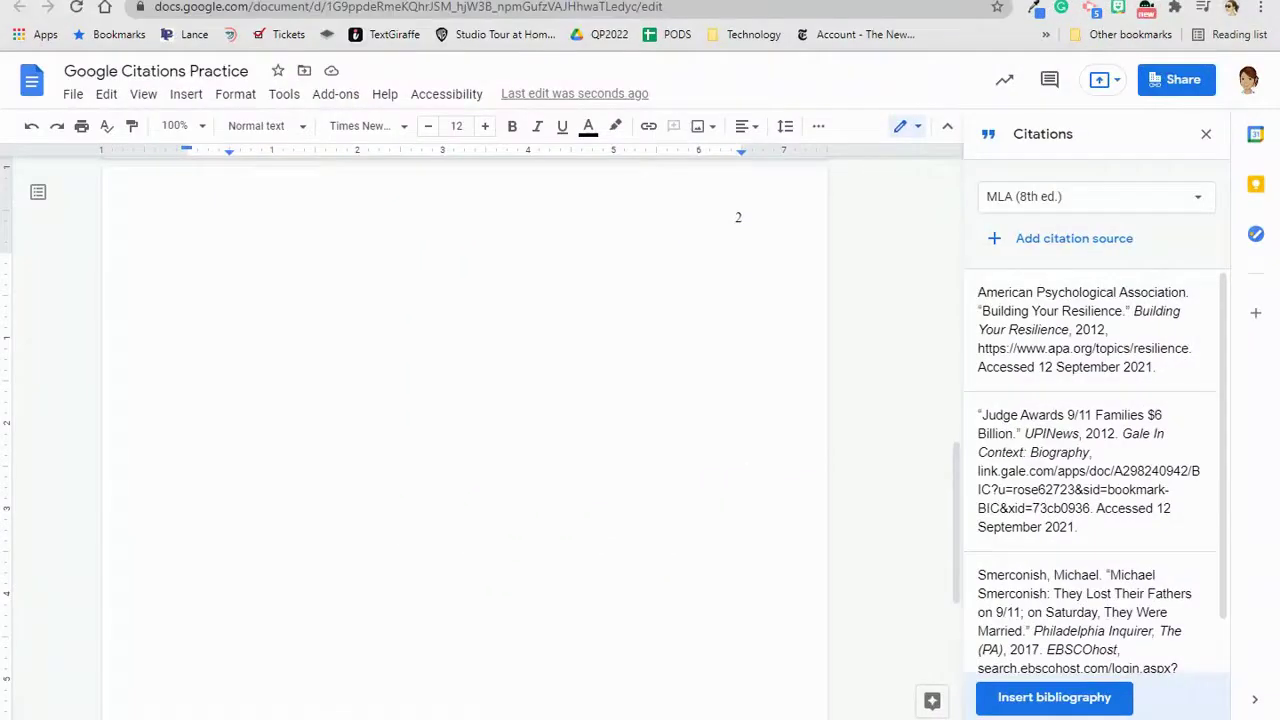
Insert a page break after the essay to start page 2.
{"action": "scroll", "coordinate": [326, 417], "scroll_direction": "up", "scroll_amount": 3}
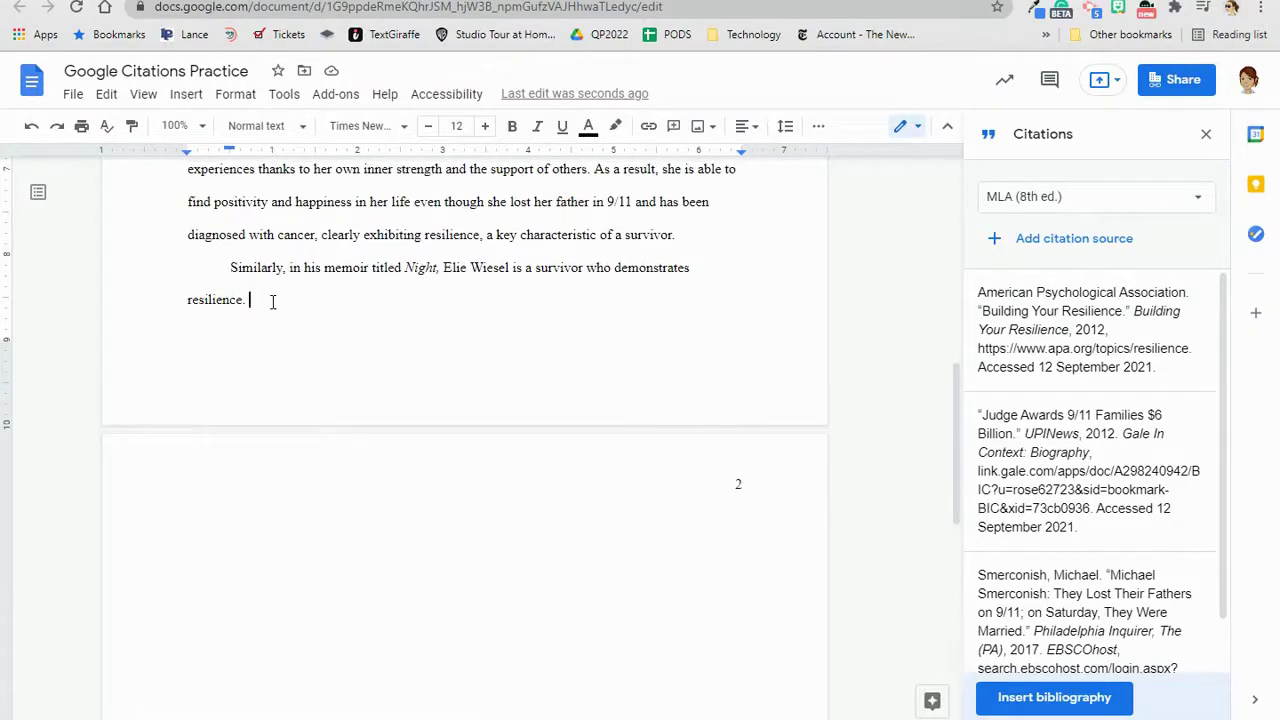
{"action": "left_click", "coordinate": [186, 94]}
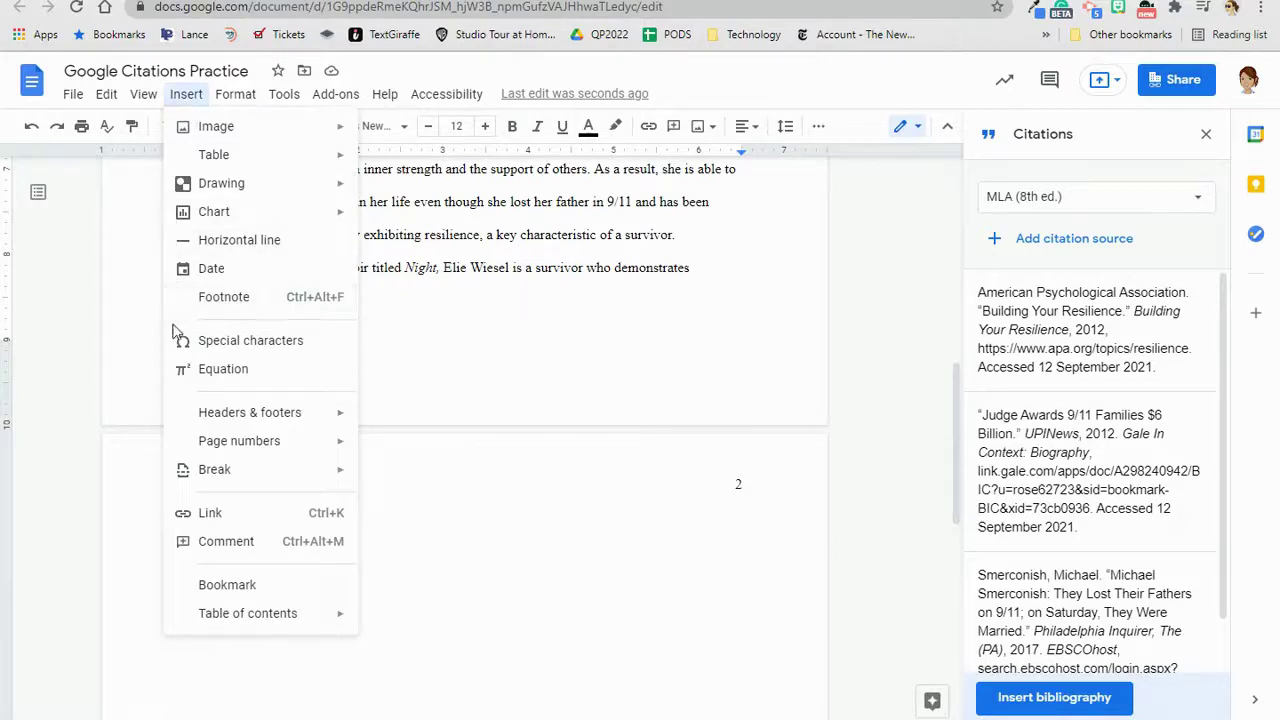
{"action": "mouse_move", "coordinate": [192, 453]}
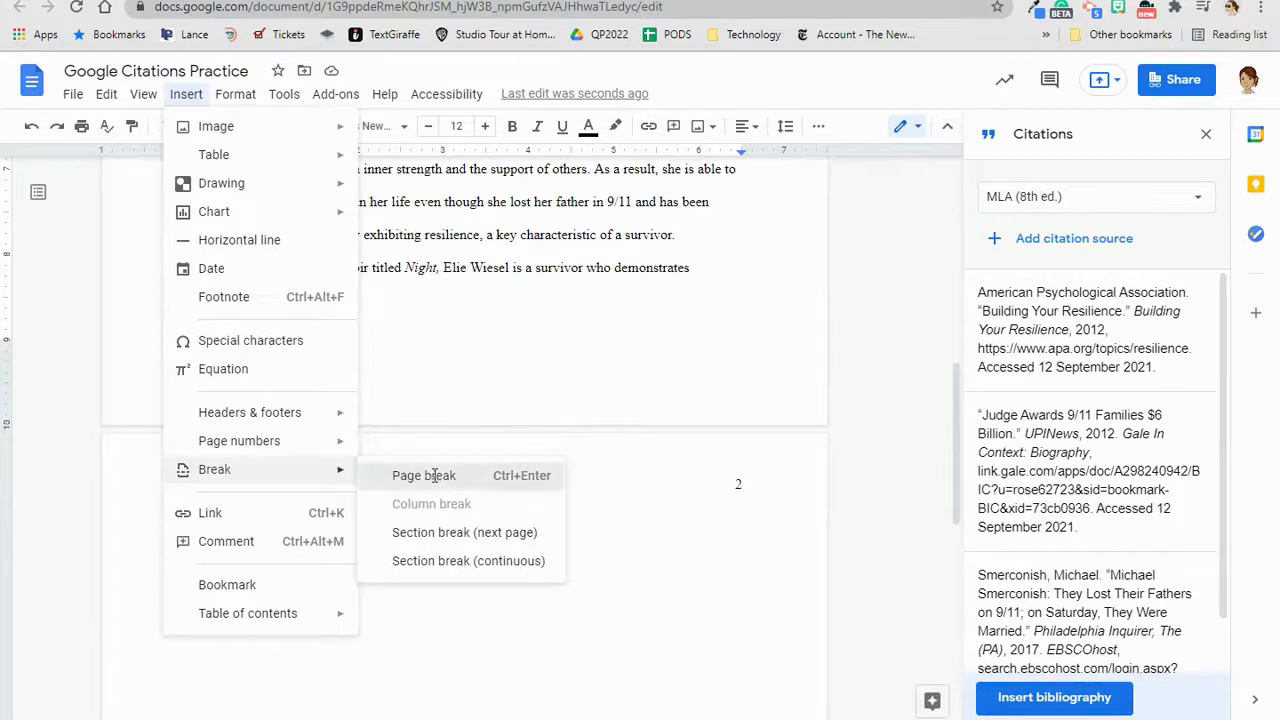
{"action": "left_click", "coordinate": [430, 477]}
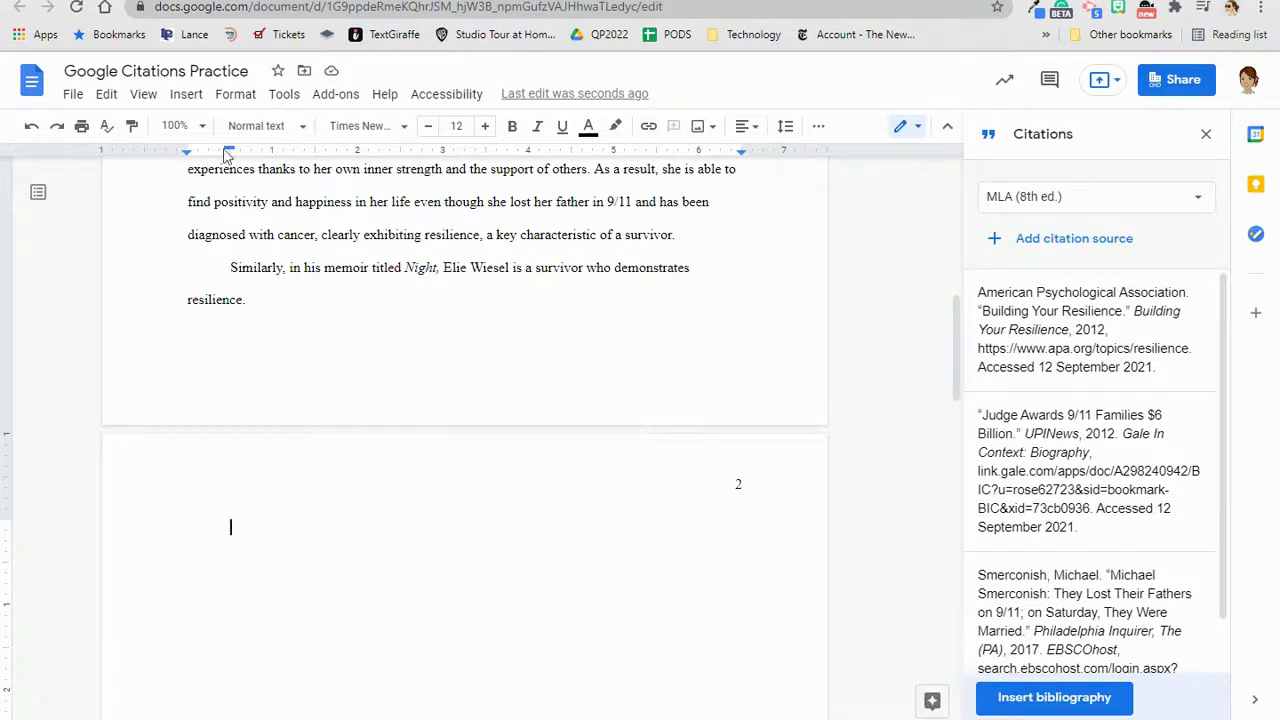
Insert the MLA bibliography of all three sources from the Citations panel and delete its Bibliography heading.
{"action": "left_click", "coordinate": [279, 98]}
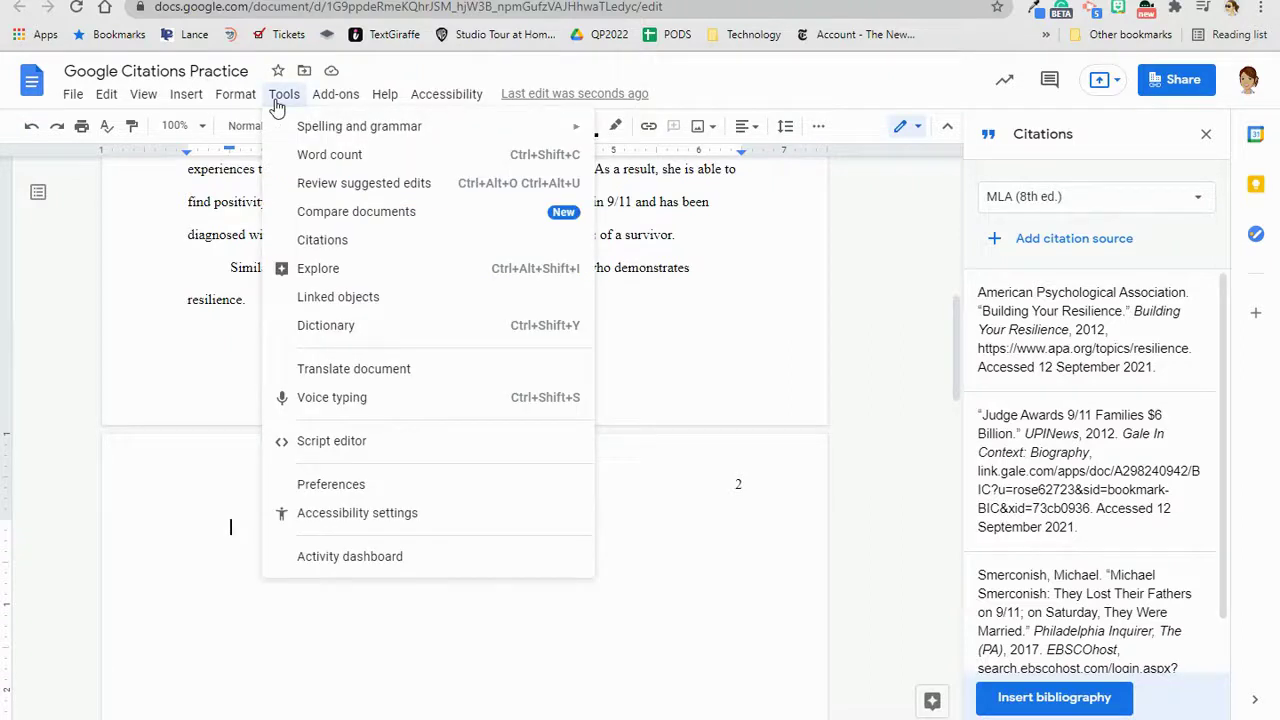
{"action": "left_click", "coordinate": [312, 242]}
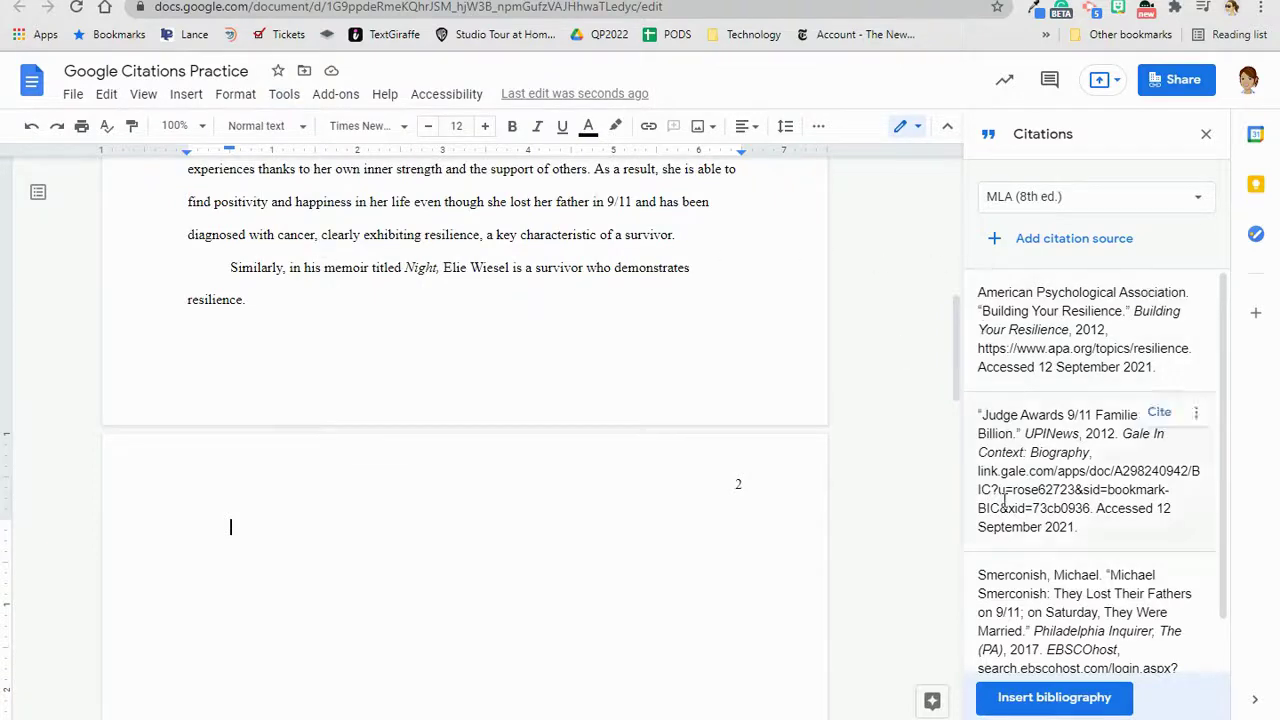
{"action": "left_click", "coordinate": [1035, 700]}
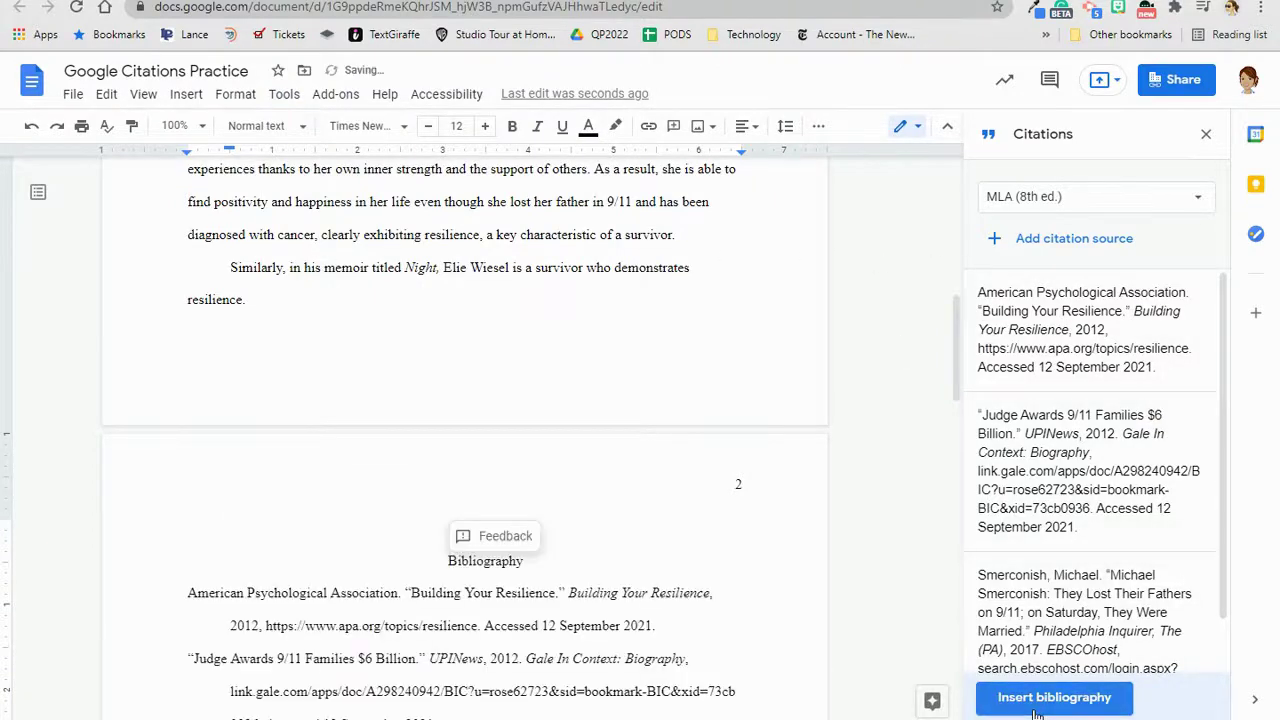
{"action": "left_click_drag", "start_coordinate": [524, 561], "coordinate": [435, 561]}
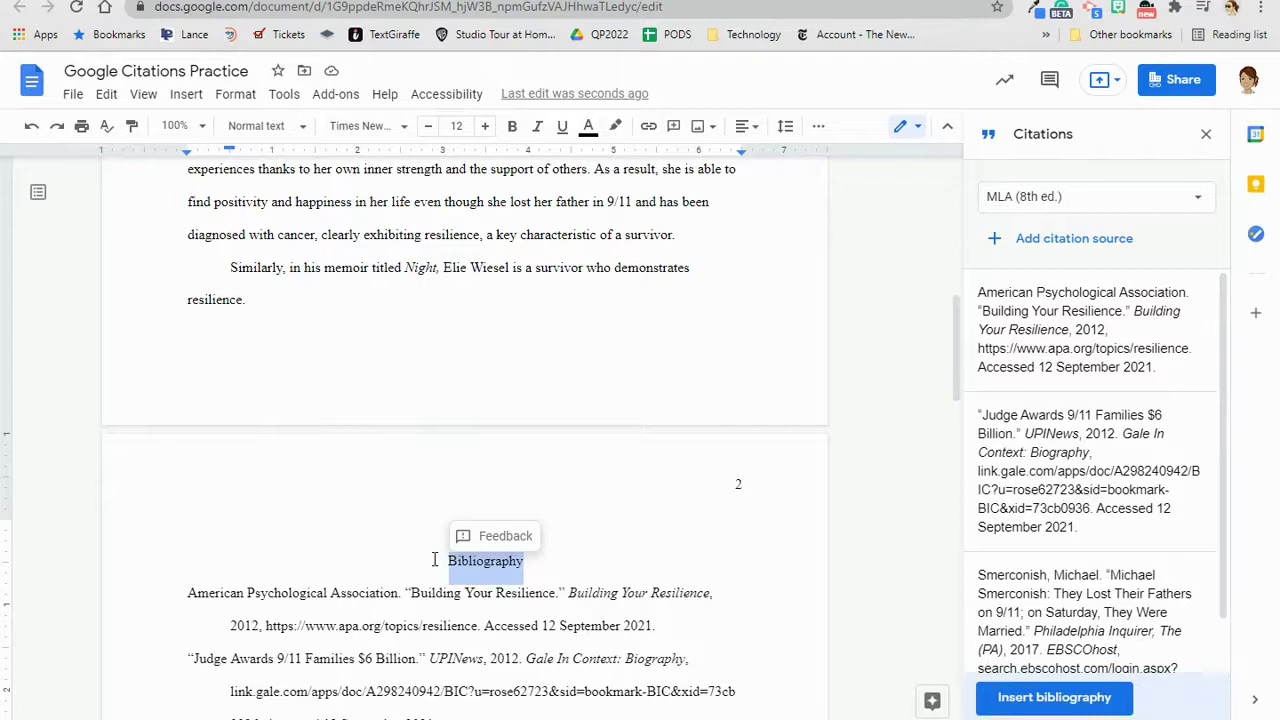
{"action": "key", "text": "BackSpace"}
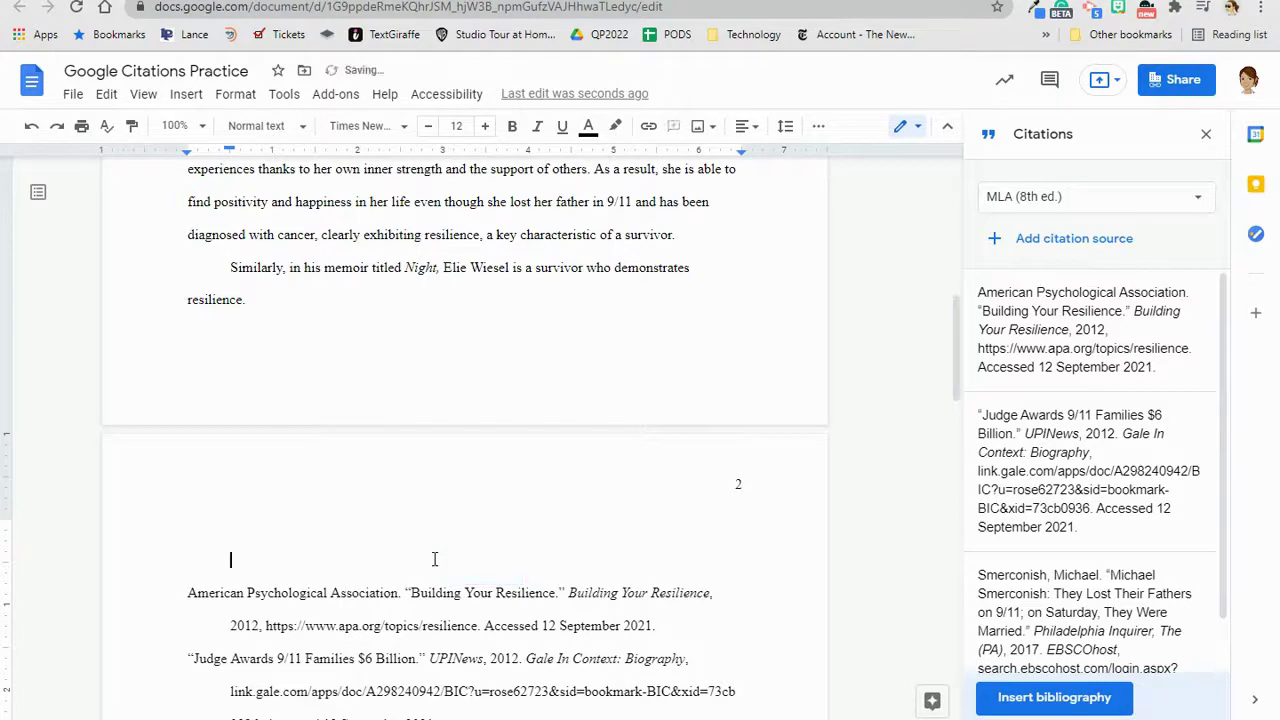
{"action": "key", "text": "BackSpace"}
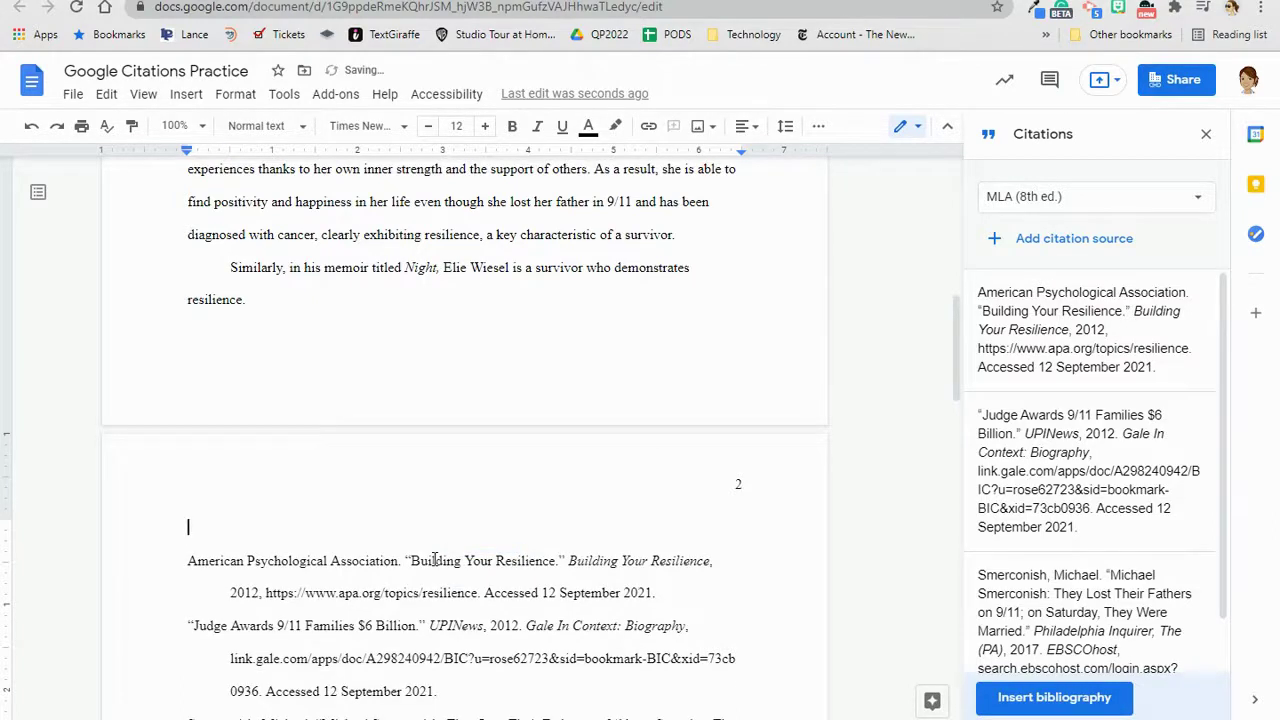
Add a centered 'Works Cited' heading above the entries.
{"action": "left_click", "coordinate": [746, 127]}
{"action": "left_click", "coordinate": [699, 161]}
{"action": "type", "text": "Works Cited"}
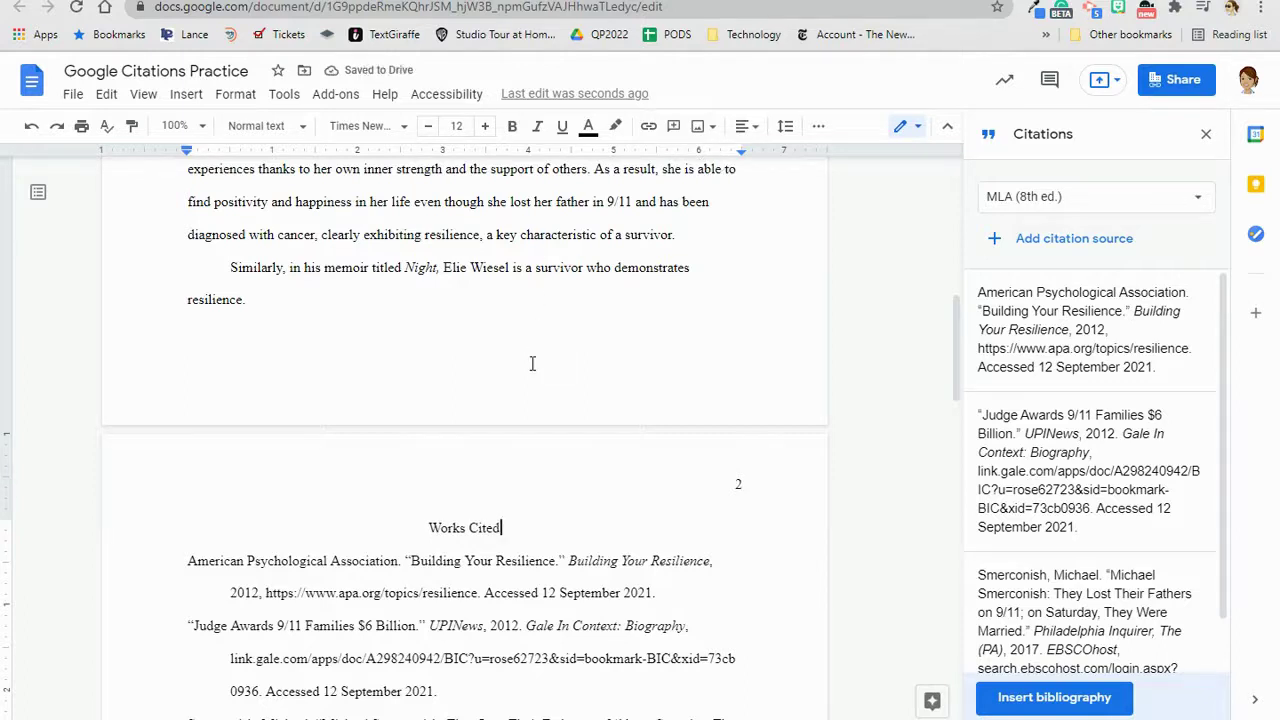
{"action": "scroll", "coordinate": [532, 363], "scroll_direction": "down", "scroll_amount": 2}
{"action": "scroll", "coordinate": [532, 363], "scroll_direction": "down", "scroll_amount": 2}
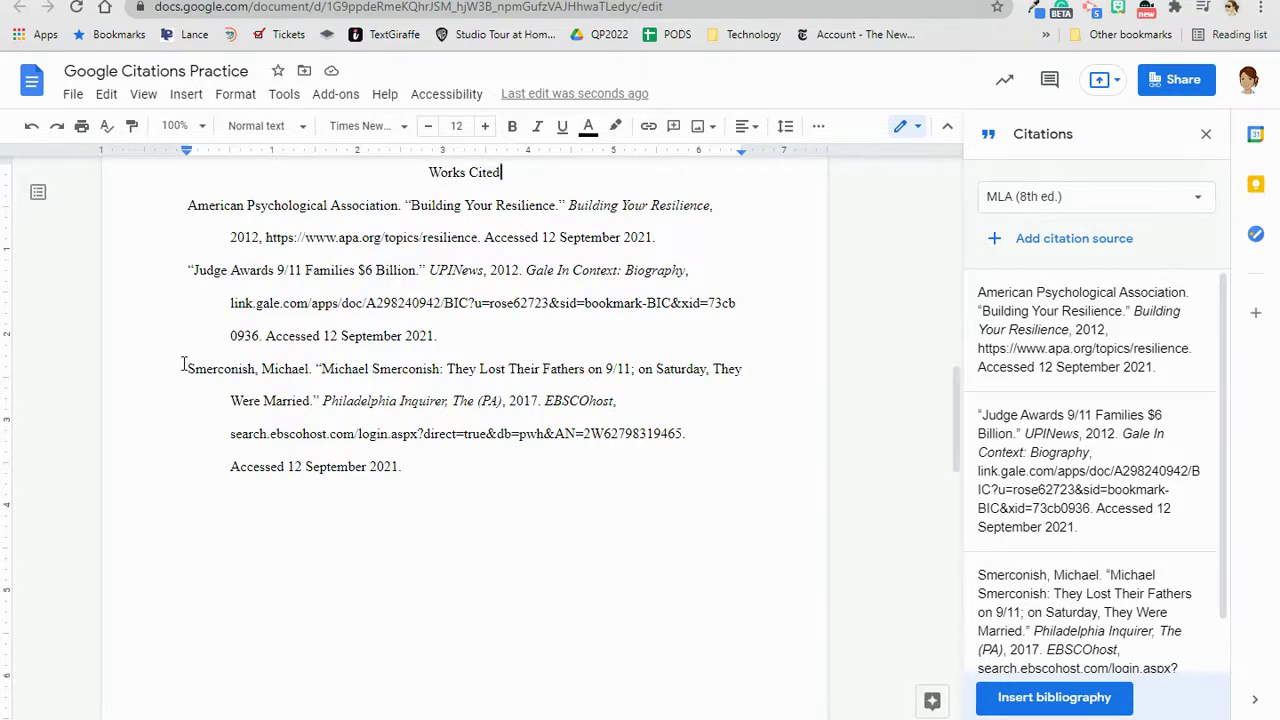
{"action": "left_click_drag", "start_coordinate": [452, 478], "coordinate": [419, 176]}
{"action": "key", "text": "BackSpace"}
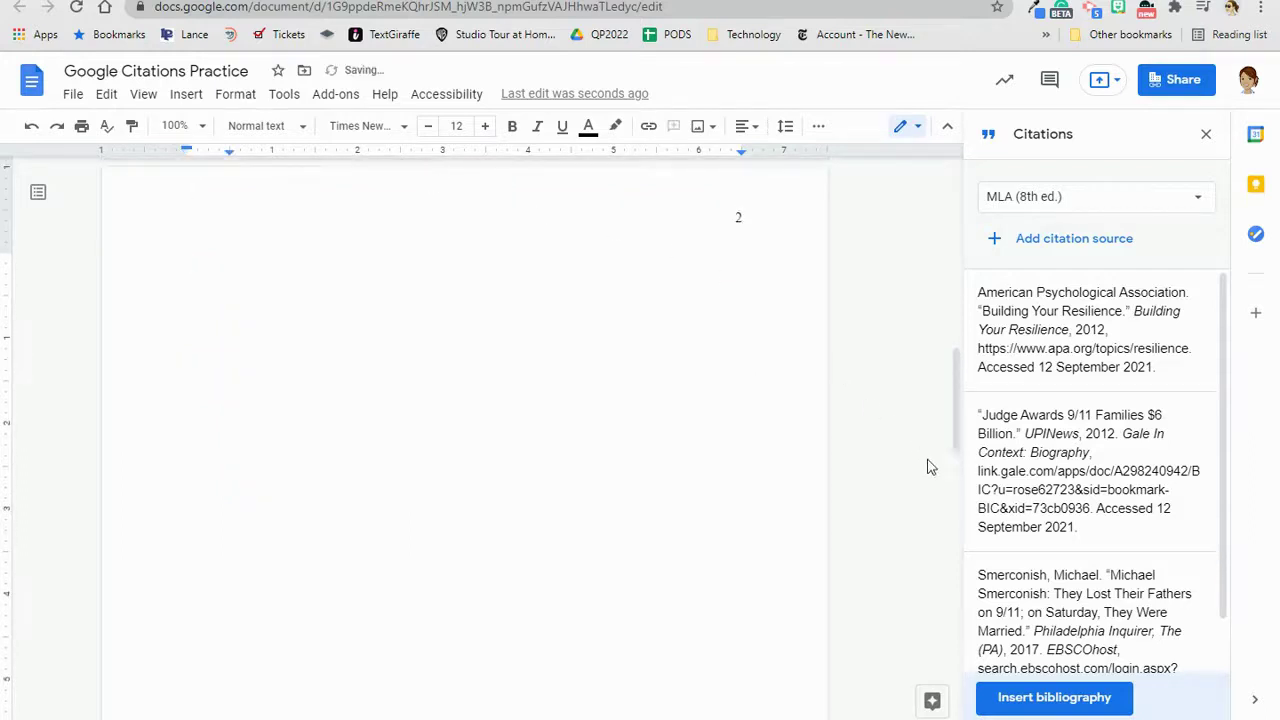
{"action": "left_click", "coordinate": [1195, 295]}
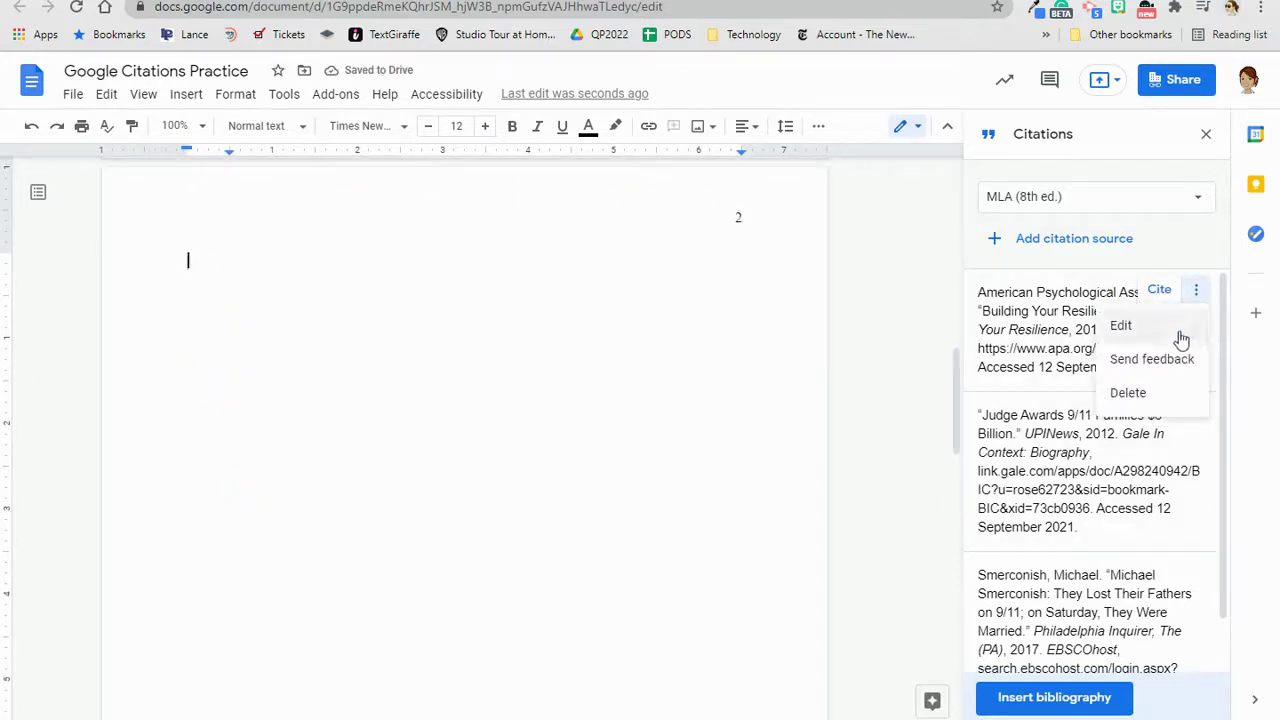
{"action": "left_click", "coordinate": [1179, 263]}
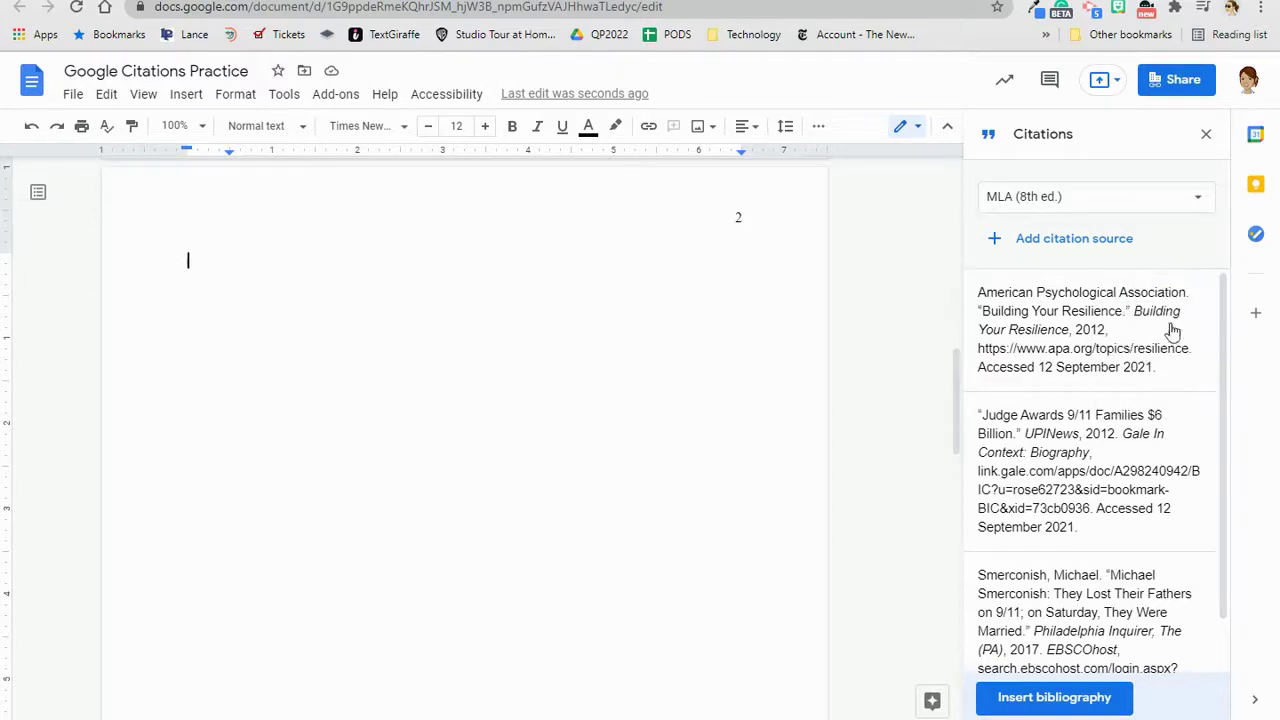
{"action": "left_click", "coordinate": [1092, 703]}
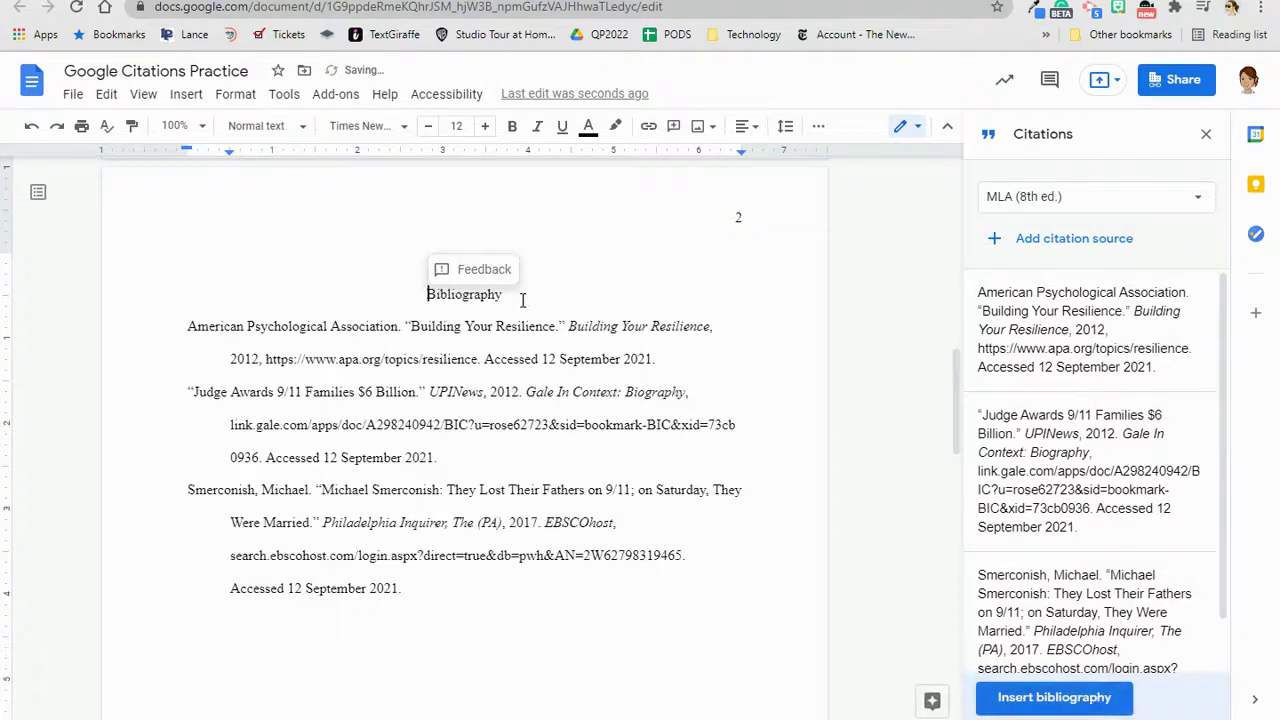
{"action": "left_click_drag", "start_coordinate": [503, 295], "coordinate": [427, 297]}
{"action": "type", "text": "Wo"}
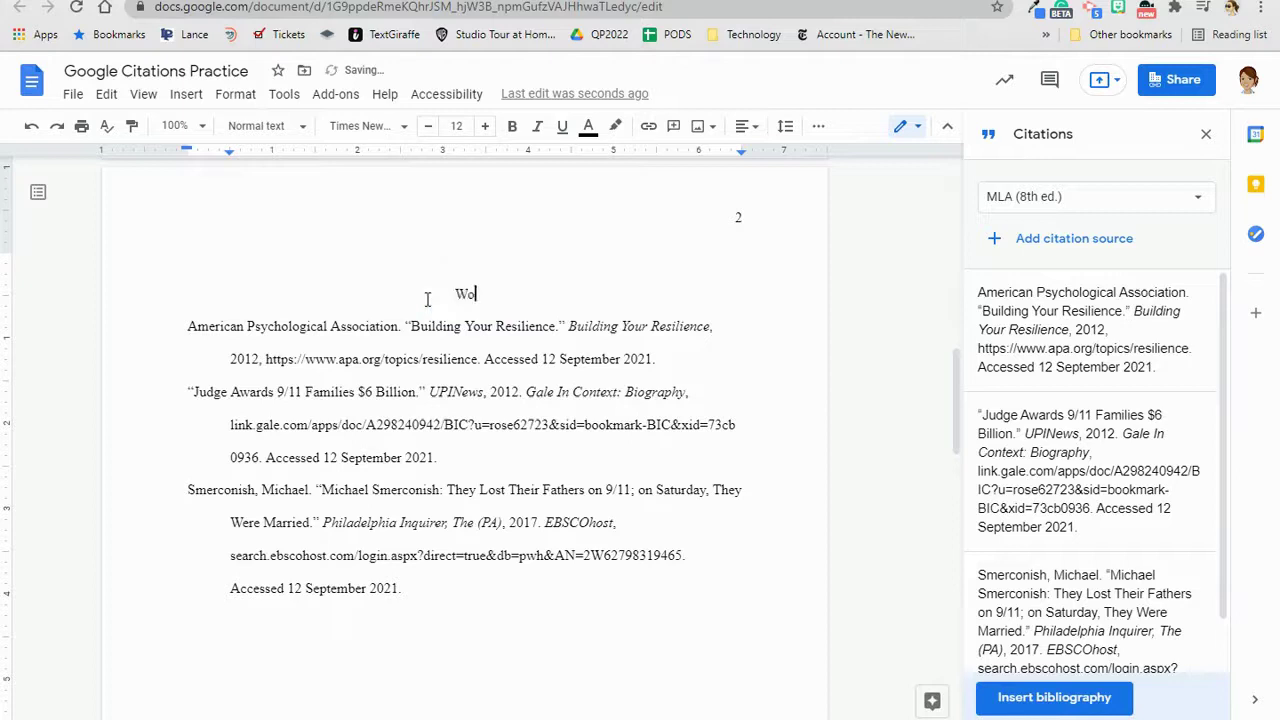
{"action": "type", "text": "rks Cited"}
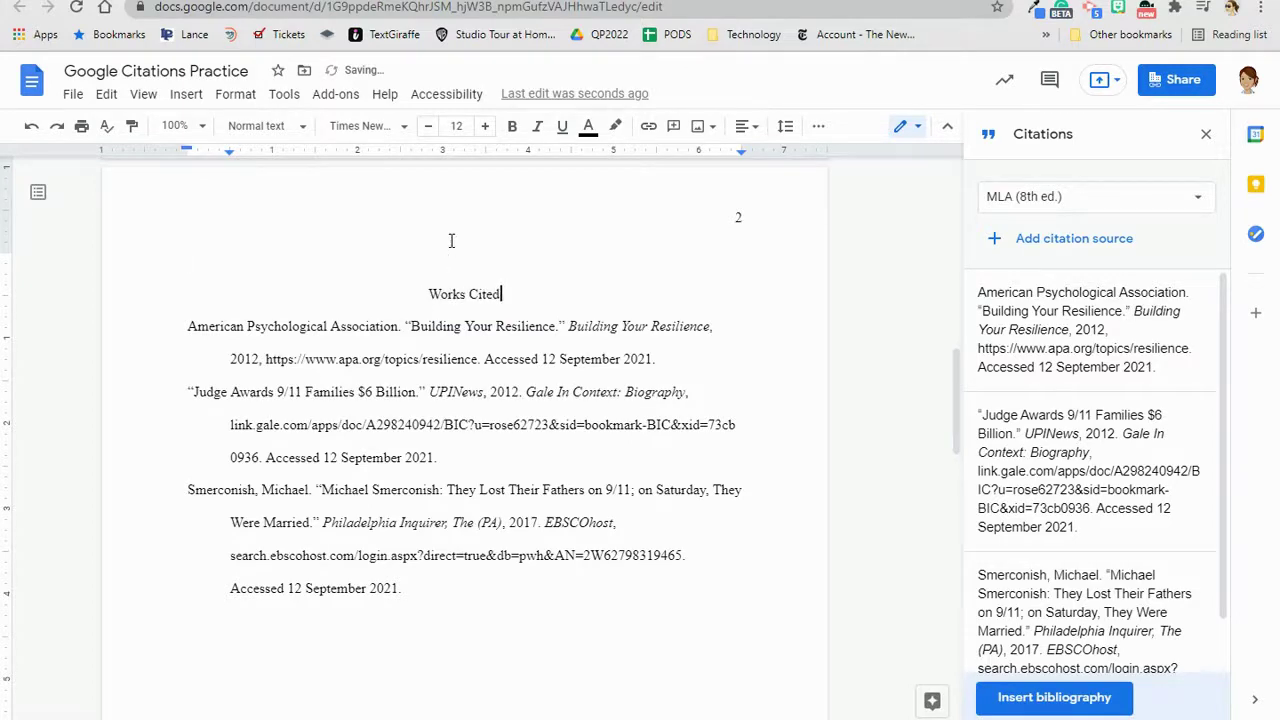